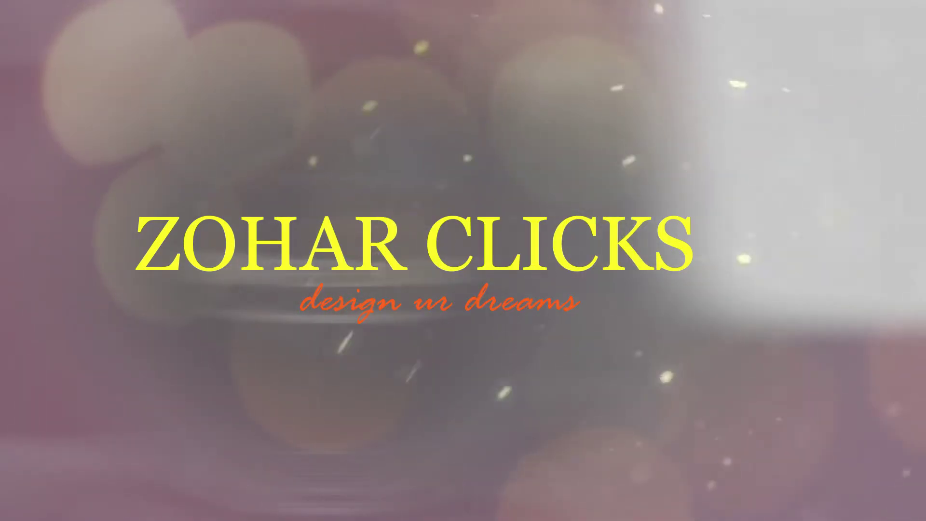
Refresh the desktop and drag 40306.jpg from the line art folder into Photoshop
{"action": "right_click", "coordinate": [614, 303]}
{"action": "left_click", "coordinate": [639, 333]}
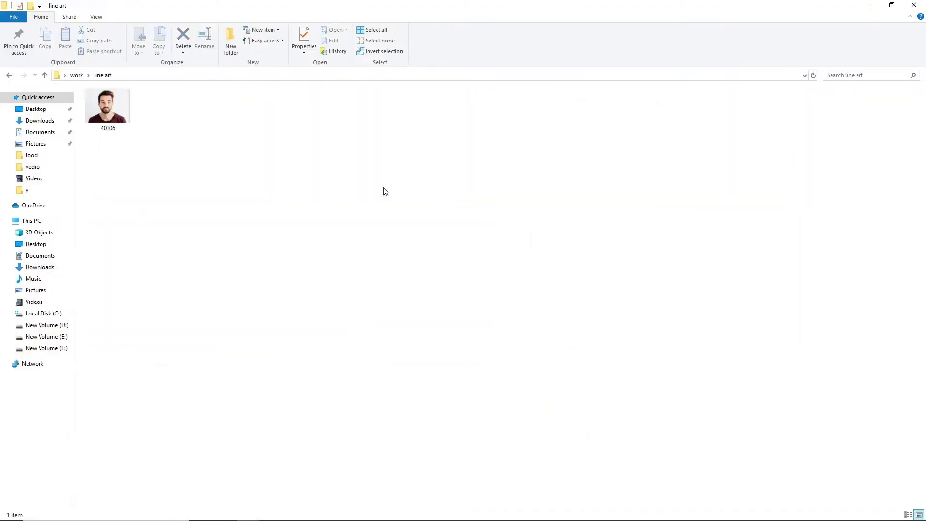
{"action": "left_click_drag", "start_coordinate": [107, 109], "coordinate": [175, 163]}
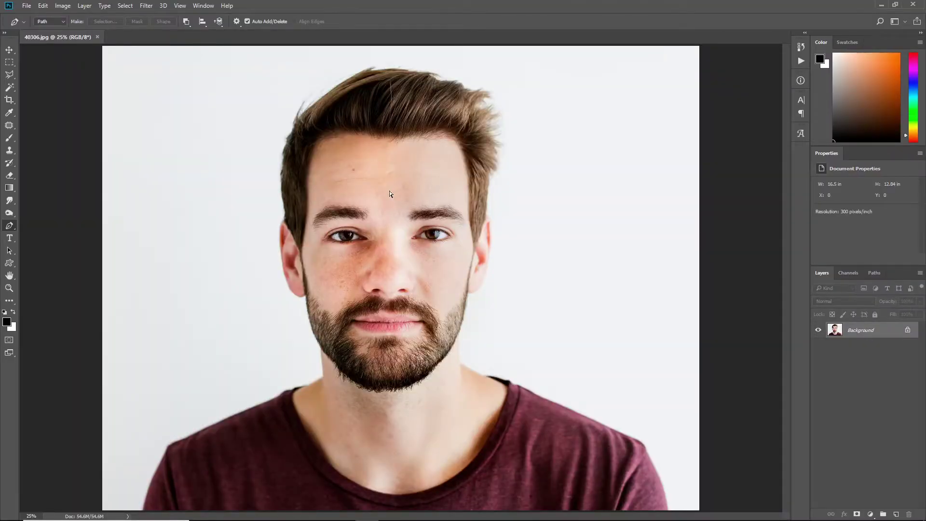
Add two new layers, fill Layer 2 with white and place it below Layer 1
{"action": "key", "text": "ctrl+shift+n"}
{"action": "key", "text": "Return"}
{"action": "key", "text": "ctrl+shift+n"}
{"action": "key", "text": "Return"}
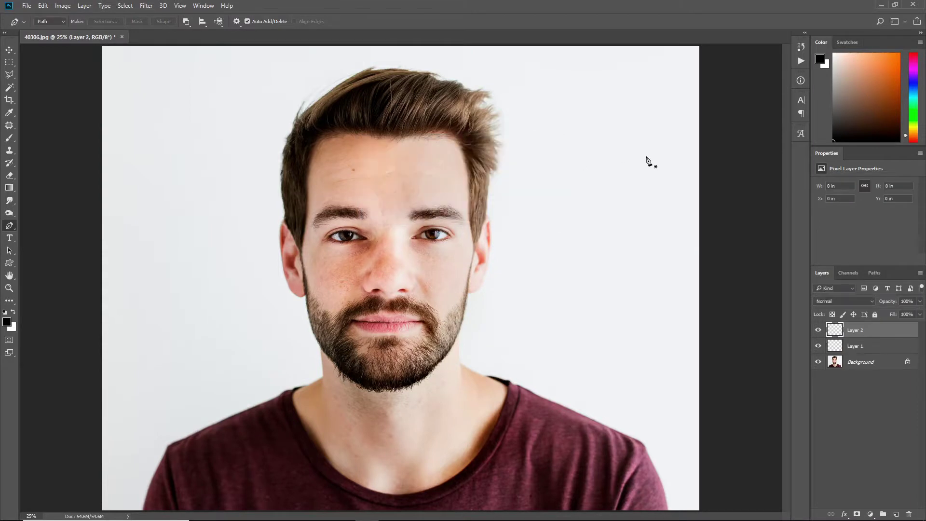
{"action": "key", "text": "alt+BackSpace"}
{"action": "key", "text": "ctrl+bracketleft"}
Duplicate the Background above Layer 2, reset default colours, and make Layer 1 active
{"action": "left_click", "coordinate": [852, 362]}
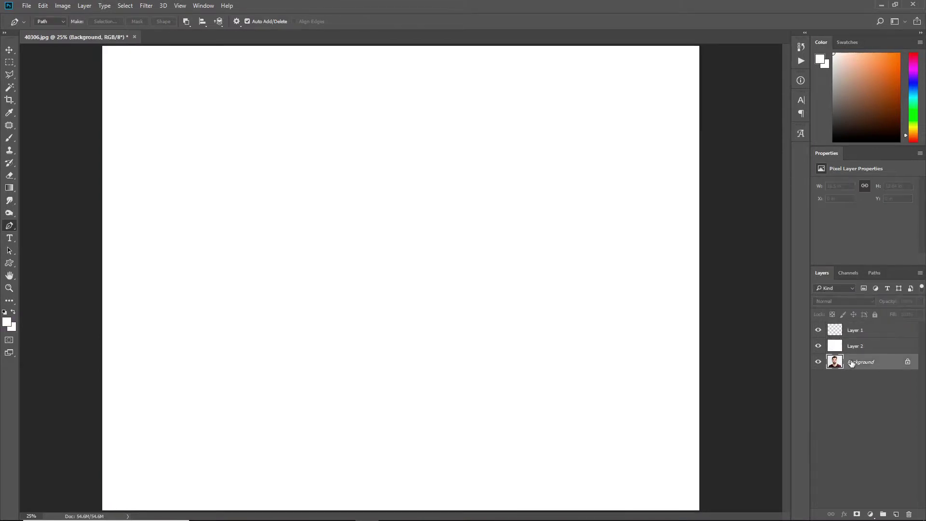
{"action": "key", "text": "ctrl+j"}
{"action": "key", "text": "ctrl+bracketright"}
{"action": "key", "text": "d"}
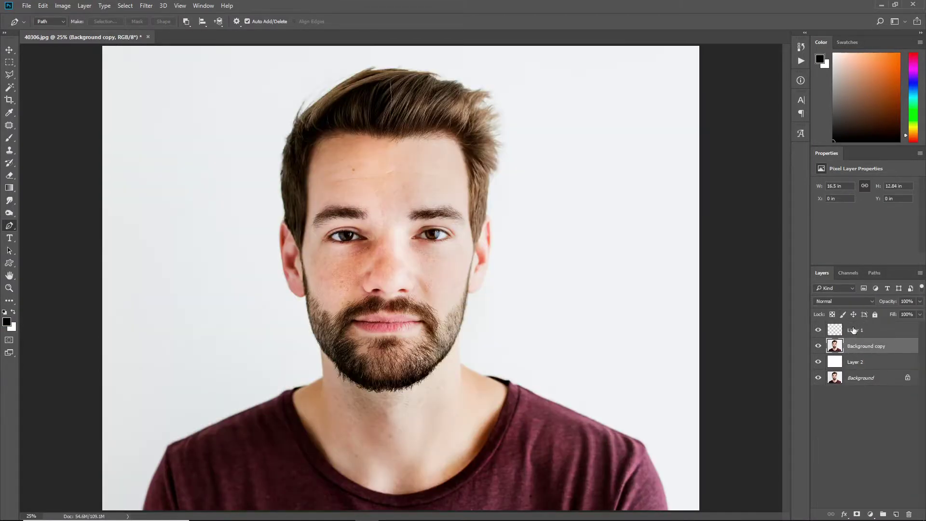
{"action": "left_click", "coordinate": [853, 330]}
{"action": "scroll", "coordinate": [522, 299], "scroll_direction": "up", "scroll_amount": 2}
{"action": "scroll", "coordinate": [355, 207], "scroll_direction": "up", "scroll_amount": 2}
Trace a pen path around the right eye along the upper and lower lids
{"action": "scroll", "coordinate": [338, 212], "scroll_direction": "up", "scroll_amount": 3}
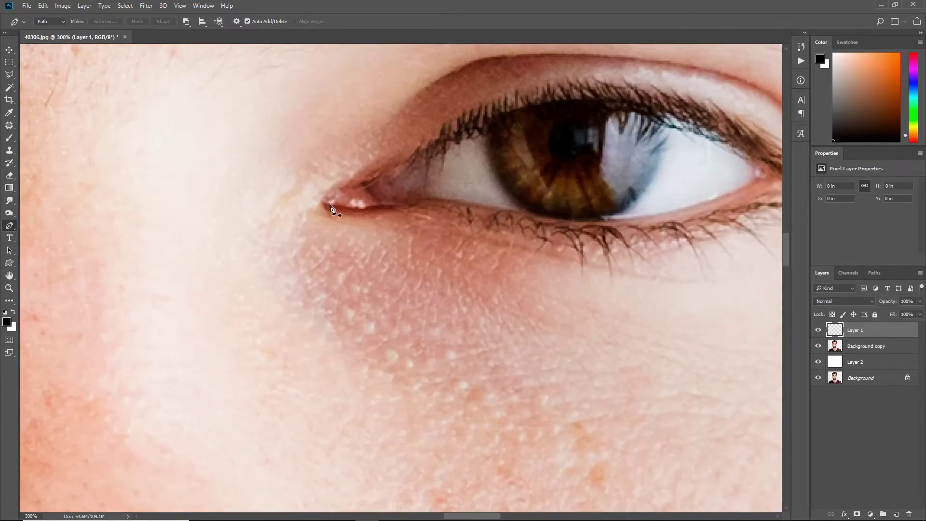
{"action": "left_click", "coordinate": [326, 202]}
{"action": "left_click_drag", "start_coordinate": [474, 147], "coordinate": [259, 275]}
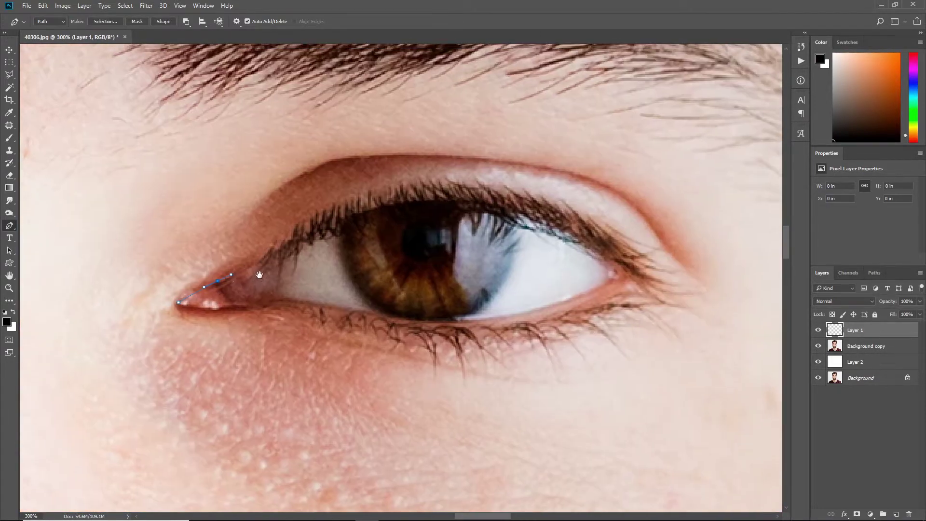
{"action": "left_click", "coordinate": [246, 271]}
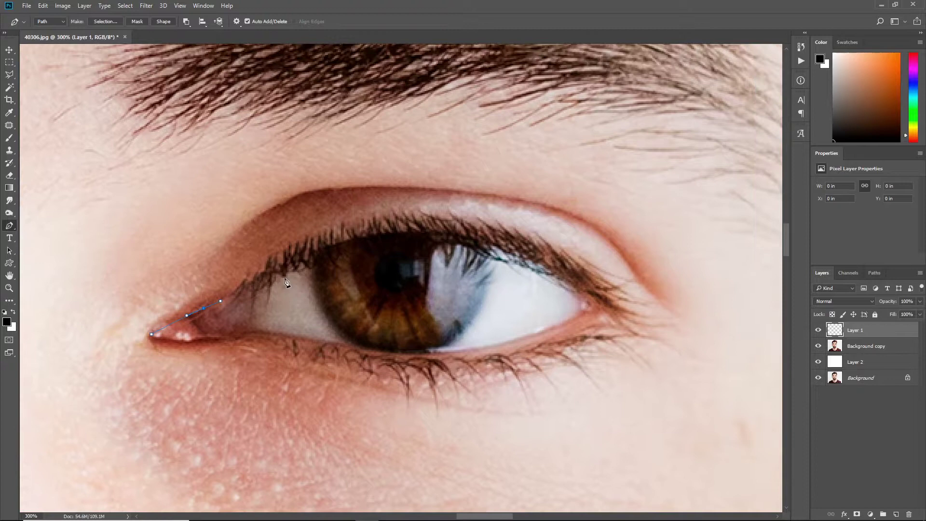
{"action": "left_click", "coordinate": [314, 252]}
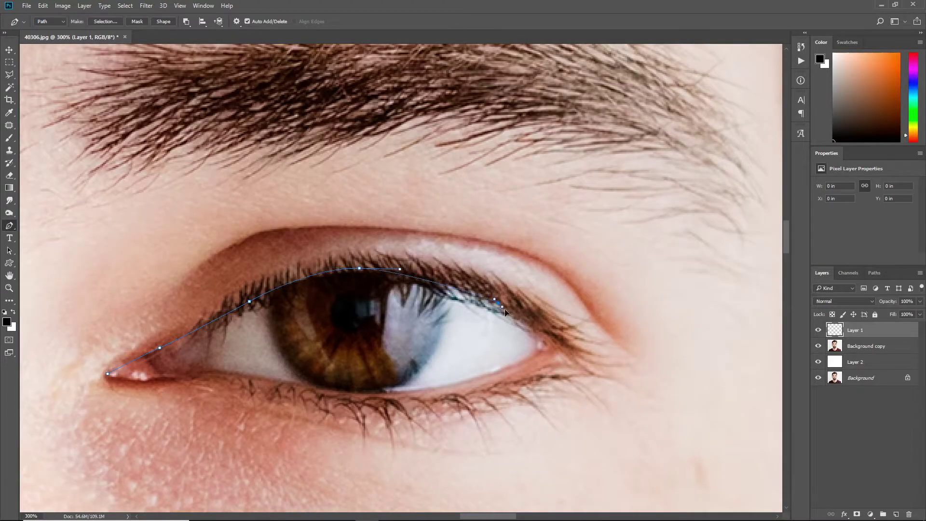
{"action": "key", "text": "ctrl+z"}
{"action": "left_click", "coordinate": [558, 348]}
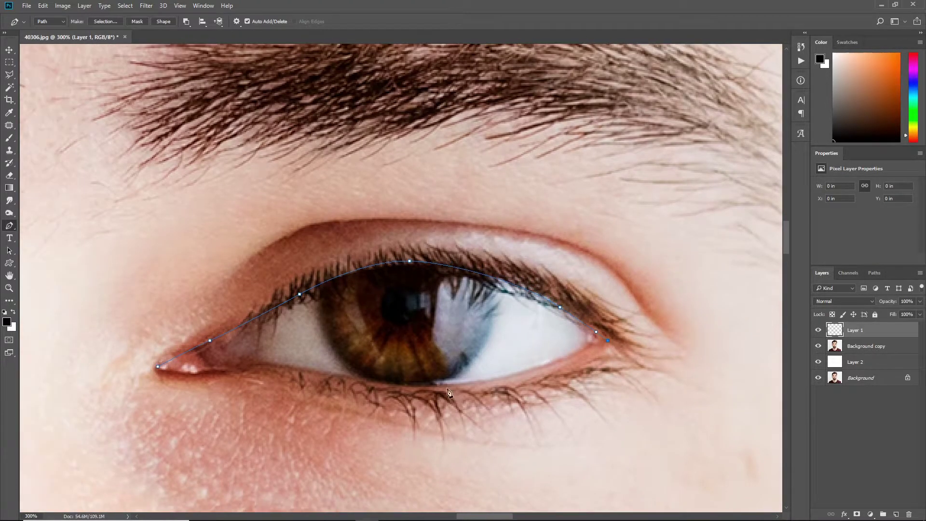
{"action": "left_click_drag", "start_coordinate": [428, 393], "coordinate": [359, 385]}
Stroke the eye path with the black brush, delete the path, and check the outline
{"action": "right_click", "coordinate": [311, 125]}
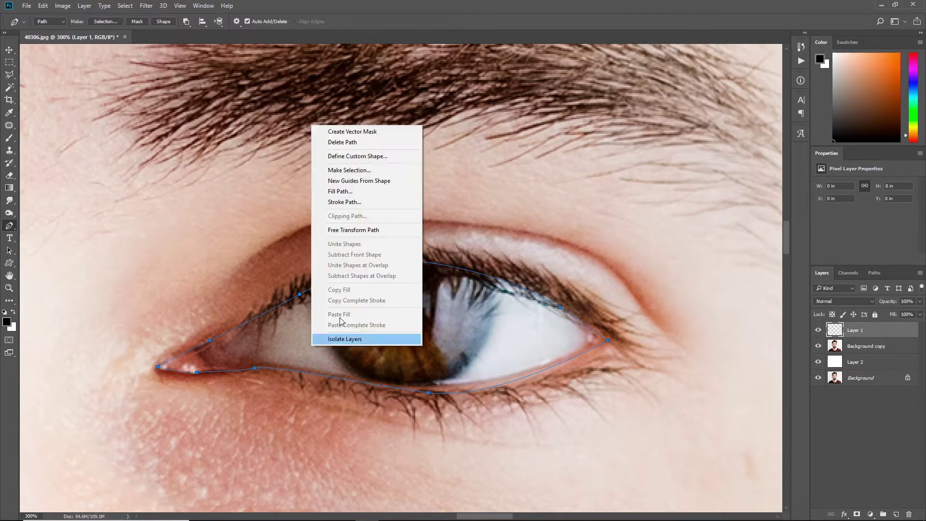
{"action": "left_click", "coordinate": [342, 191]}
{"action": "key", "text": "Return"}
{"action": "key", "text": "ctrl+minus"}
{"action": "key", "text": "ctrl+minus"}
{"action": "key", "text": "ctrl+minus"}
{"action": "right_click", "coordinate": [342, 195]}
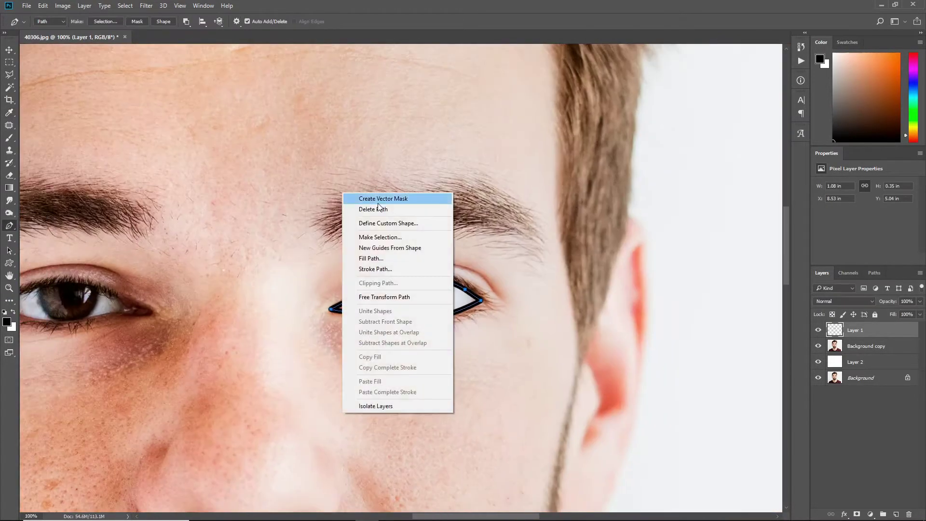
{"action": "left_click", "coordinate": [380, 209]}
{"action": "left_click", "coordinate": [818, 346]}
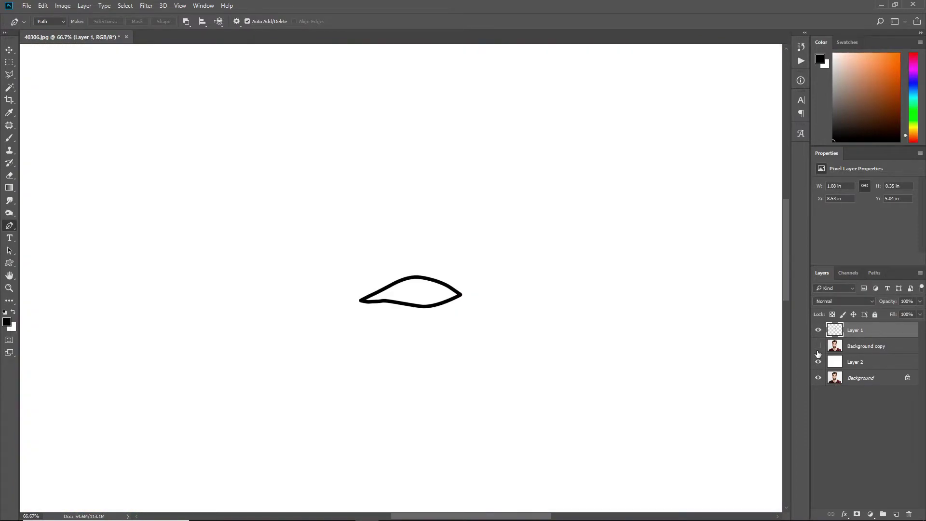
{"action": "key", "text": "ctrl+minus"}
{"action": "key", "text": "ctrl+minus"}
{"action": "left_click", "coordinate": [818, 346]}
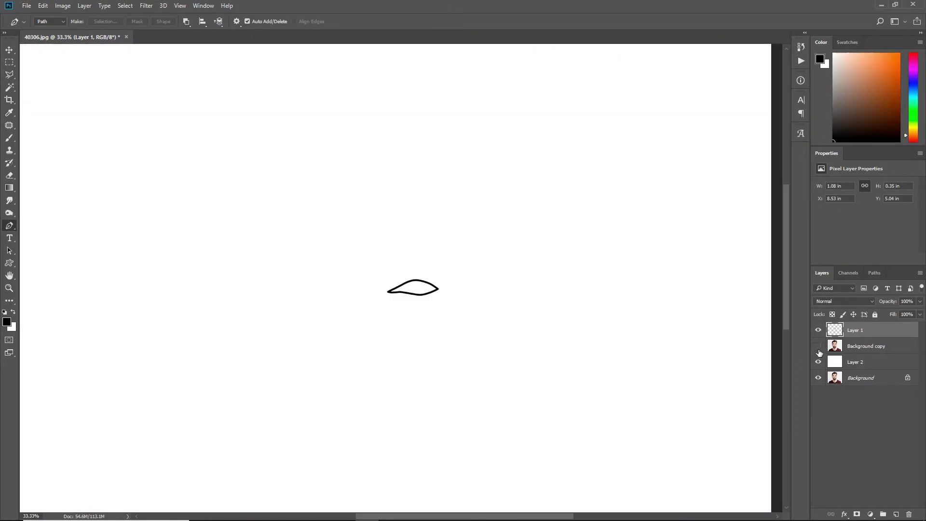
{"action": "key", "text": "ctrl+plus"}
{"action": "key", "text": "ctrl+plus"}
{"action": "key", "text": "ctrl+plus"}
{"action": "key", "text": "ctrl+plus"}
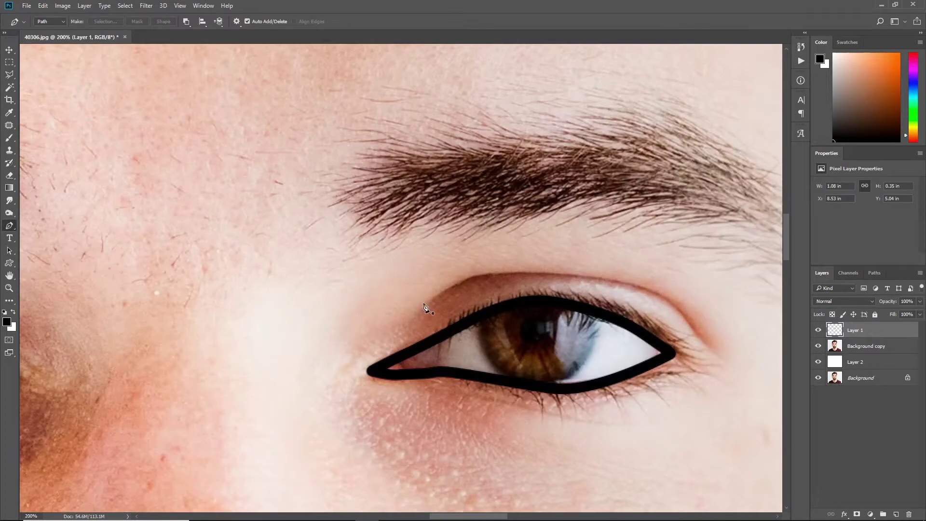
Pen-trace the eyelid crease, stroke it black, delete the path, and load the strokes as a selection
{"action": "left_click", "coordinate": [423, 303]}
{"action": "left_click_drag", "start_coordinate": [514, 275], "coordinate": [459, 283]}
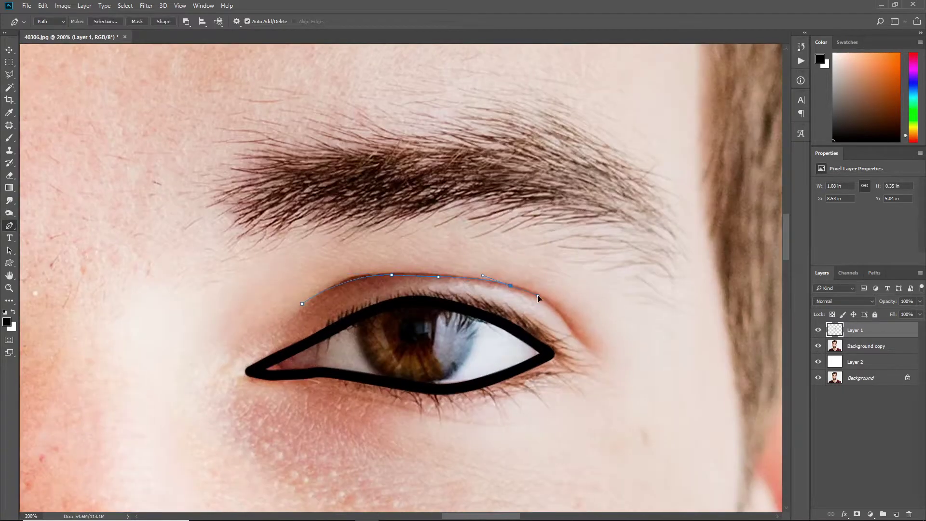
{"action": "left_click", "coordinate": [585, 348]}
{"action": "right_click", "coordinate": [605, 328]}
{"action": "right_click", "coordinate": [606, 325]}
{"action": "left_click", "coordinate": [646, 178]}
{"action": "key", "text": "Return"}
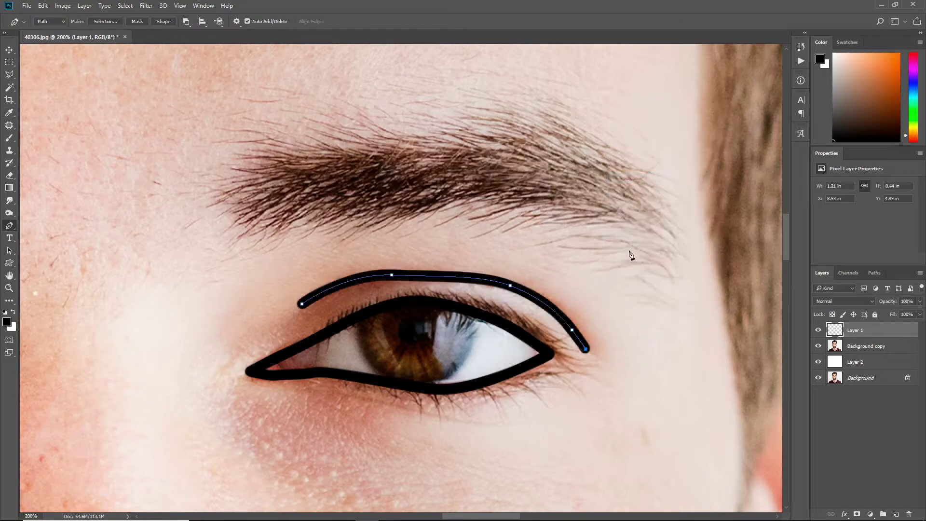
{"action": "right_click", "coordinate": [628, 252]}
{"action": "left_click", "coordinate": [667, 271]}
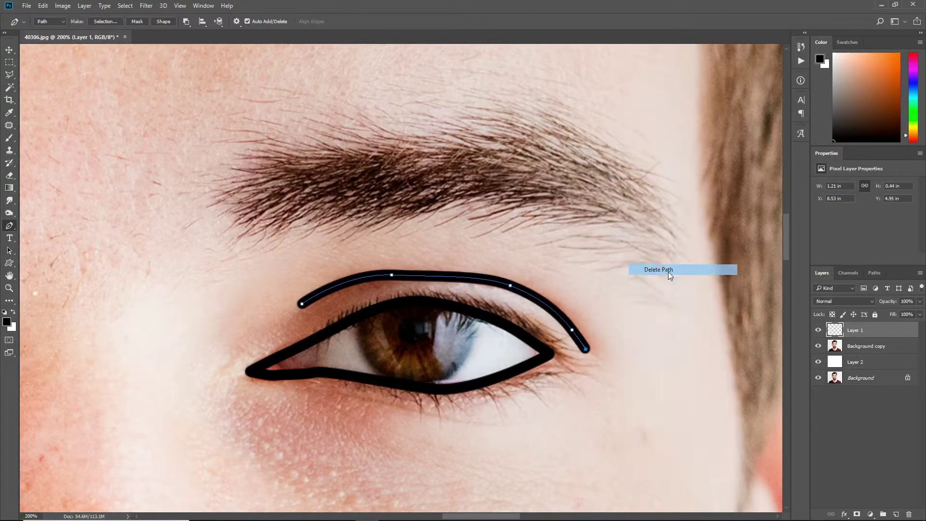
{"action": "left_click", "coordinate": [835, 330], "text": "ctrl"}
Clear the selection and trace a closed pen path around the iris
{"action": "key", "text": "b"}
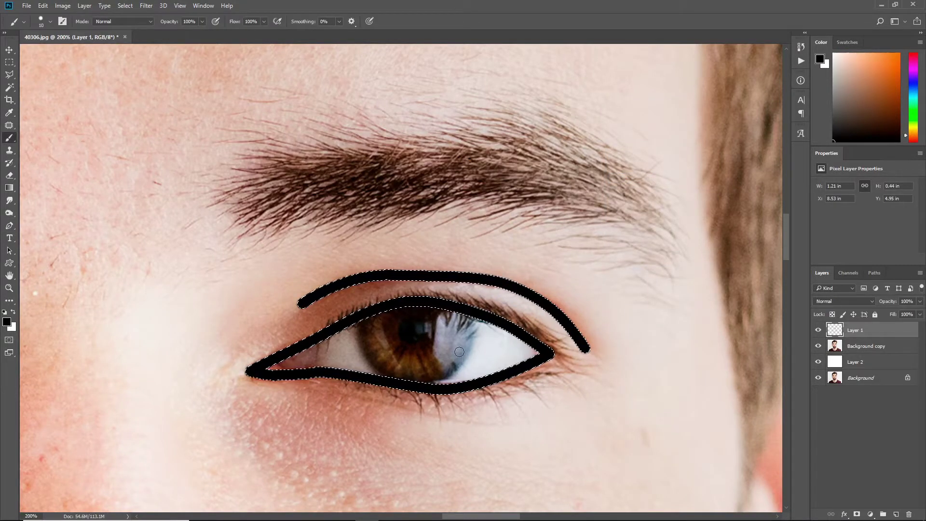
{"action": "key", "text": "ctrl+d"}
{"action": "key", "text": "p"}
{"action": "scroll", "coordinate": [433, 356], "scroll_direction": "up", "scroll_amount": 1}
{"action": "left_click", "coordinate": [327, 303]}
{"action": "left_click_drag", "start_coordinate": [344, 370], "coordinate": [347, 374]}
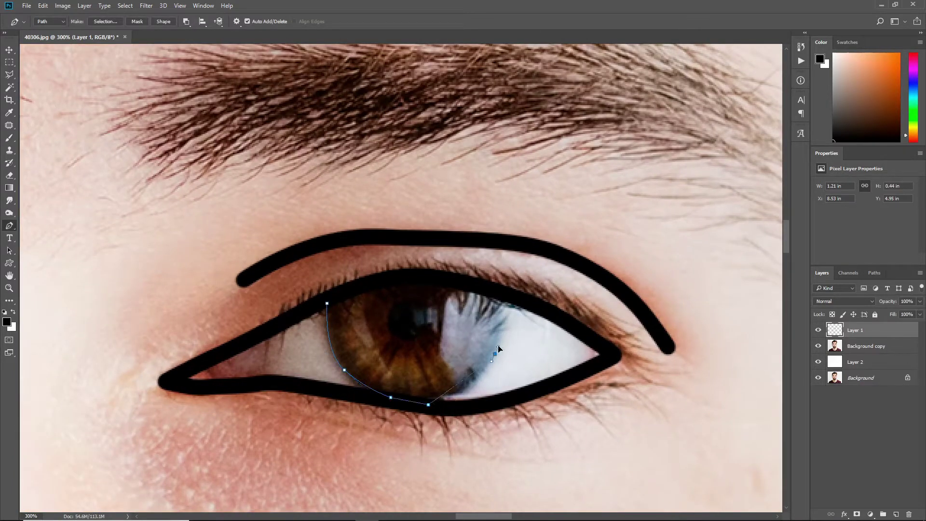
{"action": "left_click", "coordinate": [500, 293]}
{"action": "left_click_drag", "start_coordinate": [405, 274], "coordinate": [398, 277]}
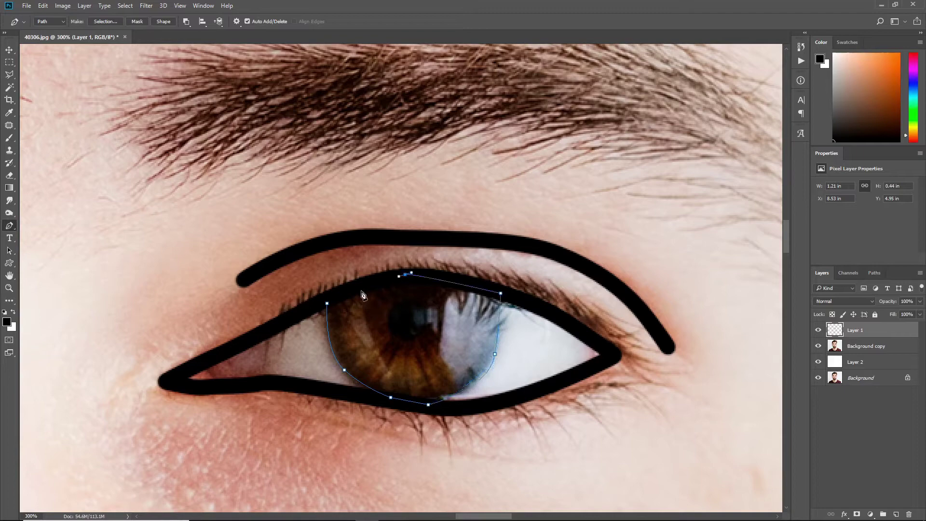
Fill the iris selection black, then undo the fill and selection after an accidental save dialog
{"action": "right_click", "coordinate": [353, 315]}
{"action": "left_click", "coordinate": [408, 156]}
{"action": "key", "text": "Return"}
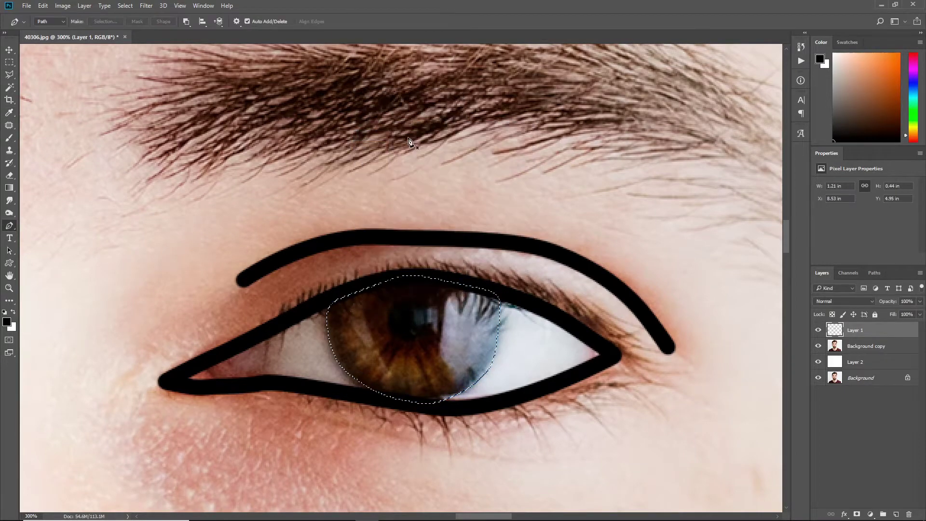
{"action": "key", "text": "alt+BackSpace"}
{"action": "key", "text": "ctrl+shift+s"}
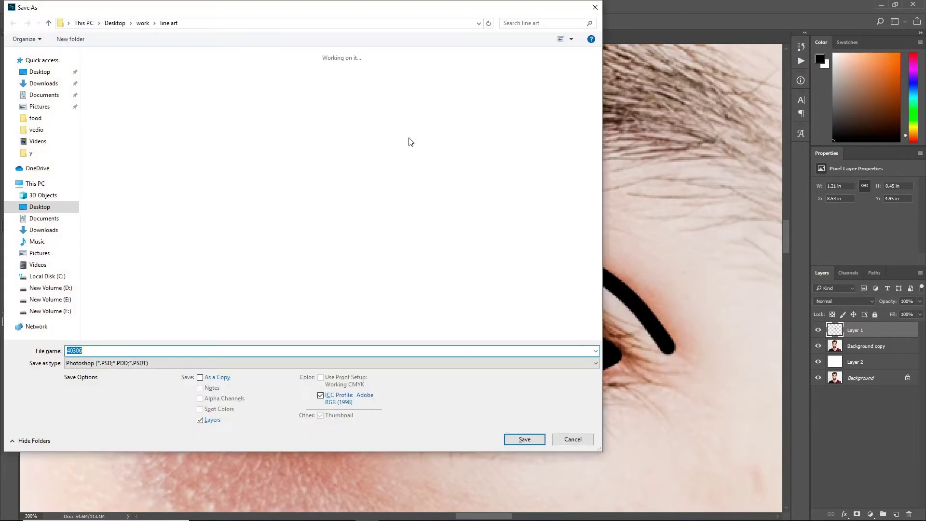
{"action": "key", "text": "Escape"}
{"action": "key", "text": "ctrl+z"}
{"action": "right_click", "coordinate": [413, 228]}
{"action": "key", "text": "Escape"}
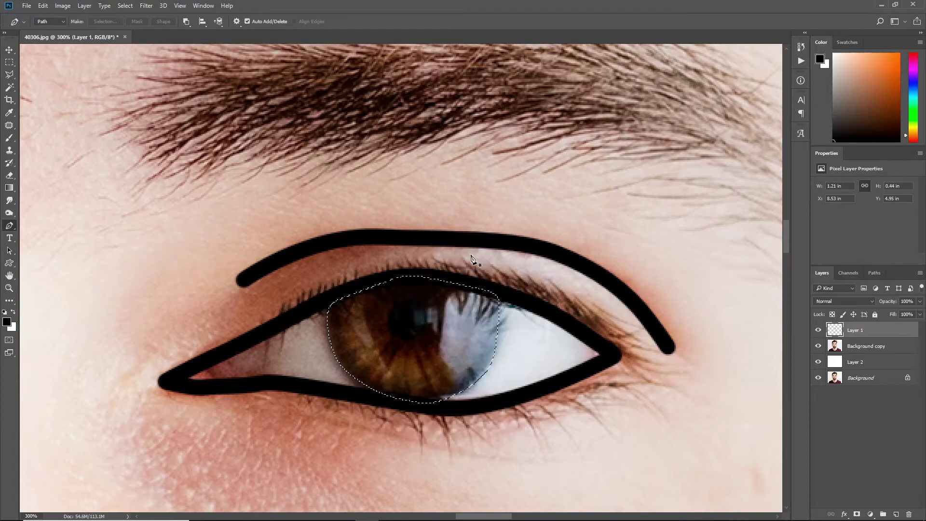
{"action": "key", "text": "ctrl+z"}
Make a selection from the iris path with feather 0 and fill it black
{"action": "right_click", "coordinate": [457, 87]}
{"action": "left_click", "coordinate": [530, 133]}
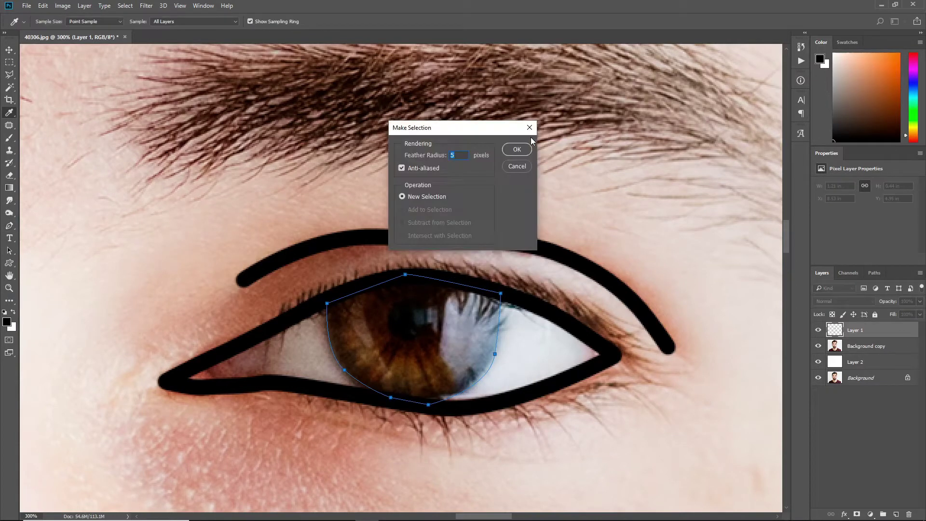
{"action": "type", "text": "0"}
{"action": "key", "text": "Return"}
{"action": "key", "text": "alt+BackSpace"}
{"action": "key", "text": "ctrl+d"}
{"action": "key", "text": "ctrl+minus"}
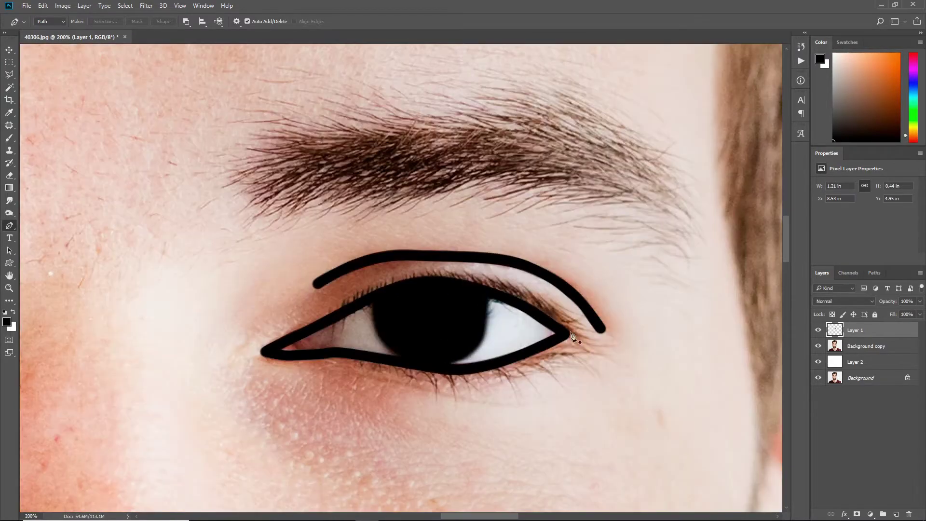
Reselect the iris path and fill it black again for a solid iris
{"action": "right_click", "coordinate": [462, 308]}
{"action": "left_click", "coordinate": [518, 136]}
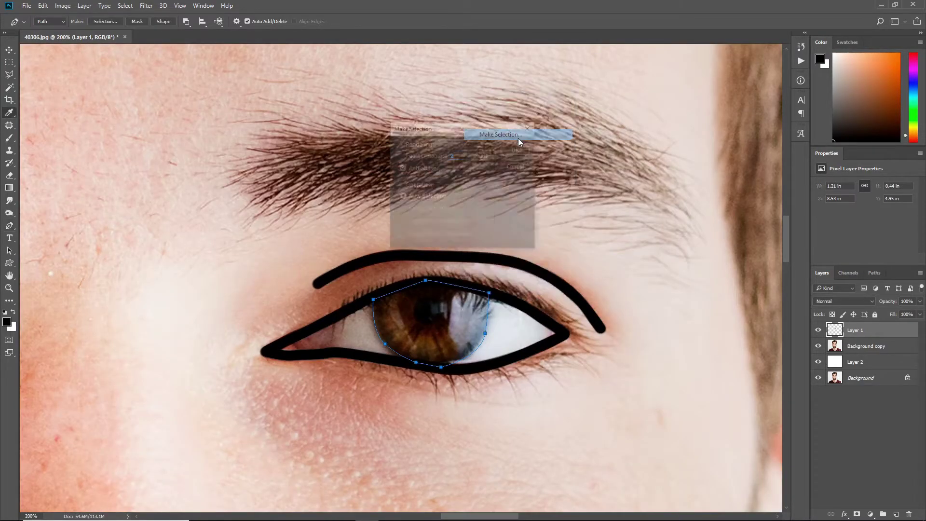
{"action": "key", "text": "Return"}
{"action": "key", "text": "alt+BackSpace"}
{"action": "key", "text": "ctrl+d"}
{"action": "key", "text": "ctrl+minus"}
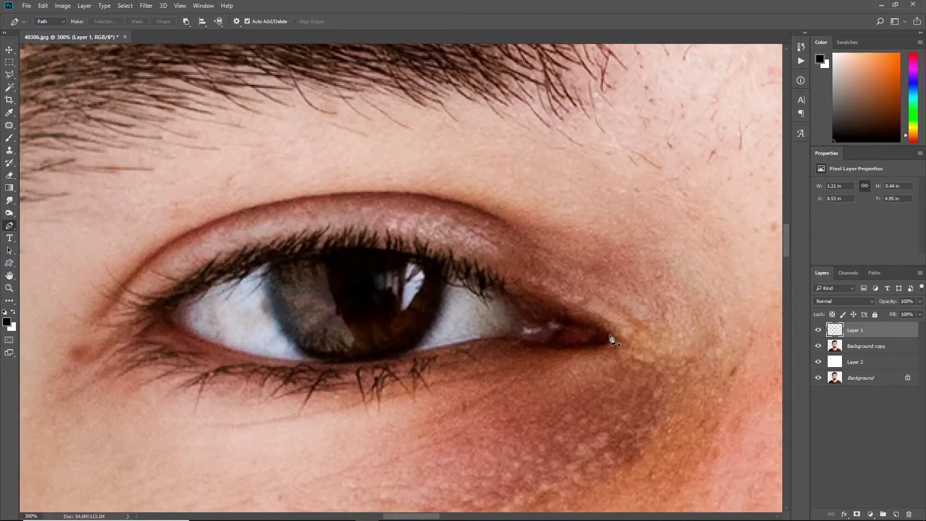
Trace a pen path around the other eye along its upper and lower lids
{"action": "left_click", "coordinate": [610, 335]}
{"action": "left_click", "coordinate": [515, 292]}
{"action": "left_click", "coordinate": [466, 269]}
{"action": "left_click_drag", "start_coordinate": [354, 242], "coordinate": [271, 253]}
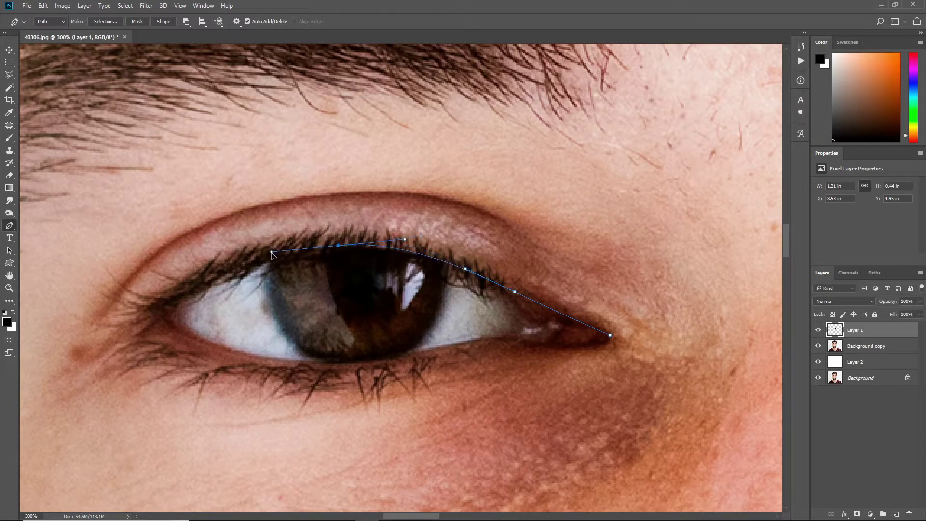
{"action": "left_click_drag", "start_coordinate": [207, 280], "coordinate": [165, 307]}
{"action": "left_click_drag", "start_coordinate": [390, 361], "coordinate": [444, 343]}
{"action": "scroll", "coordinate": [445, 351], "scroll_direction": "right", "scroll_amount": 3}
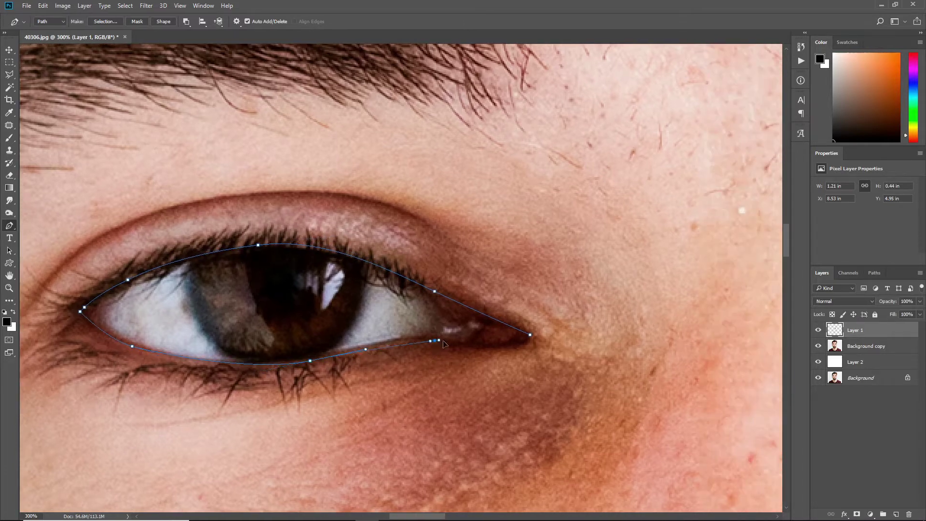
Stroke the other eye's path in black and delete the path
{"action": "right_click", "coordinate": [422, 318]}
{"action": "left_click", "coordinate": [485, 136]}
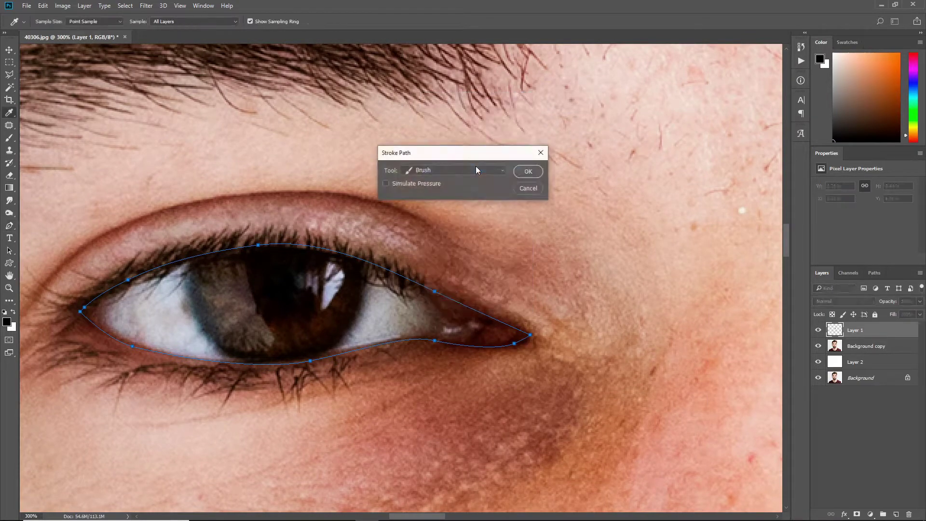
{"action": "left_click", "coordinate": [526, 173]}
{"action": "right_click", "coordinate": [493, 230]}
{"action": "left_click", "coordinate": [547, 253]}
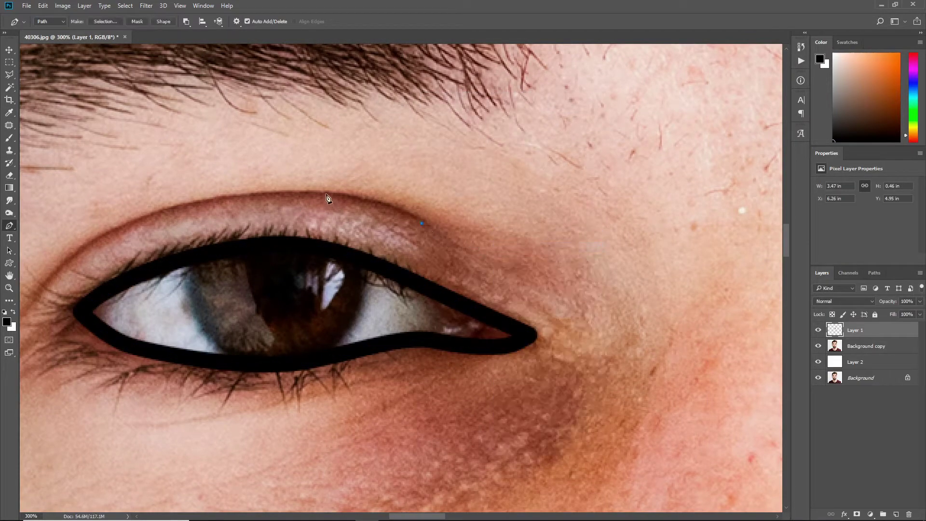
{"action": "scroll", "coordinate": [270, 204], "scroll_direction": "left", "scroll_amount": 7}
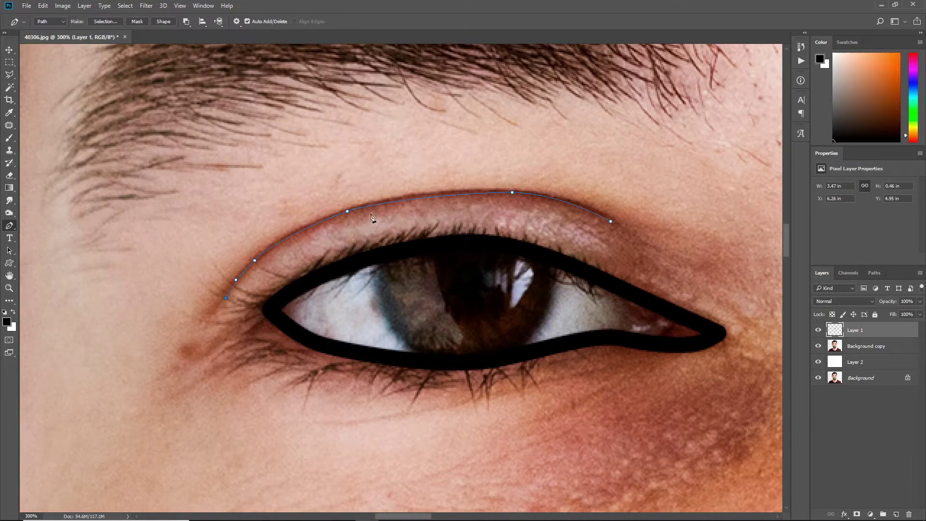
Stroke the eyelid crease path in black and delete the path
{"action": "right_click", "coordinate": [371, 218]}
{"action": "left_click", "coordinate": [420, 242]}
{"action": "left_click", "coordinate": [529, 172]}
{"action": "right_click", "coordinate": [445, 266]}
{"action": "left_click", "coordinate": [475, 283]}
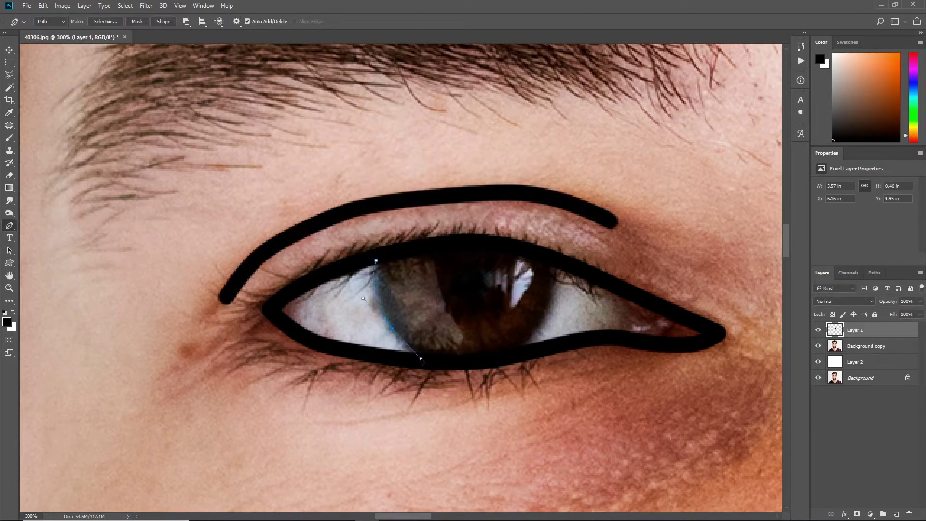
Fill the second iris solid black from a closed path, then preview the lines without the photo
{"action": "left_click", "coordinate": [553, 259]}
{"action": "left_click", "coordinate": [457, 241]}
{"action": "left_click", "coordinate": [376, 260]}
{"action": "right_click", "coordinate": [422, 281]}
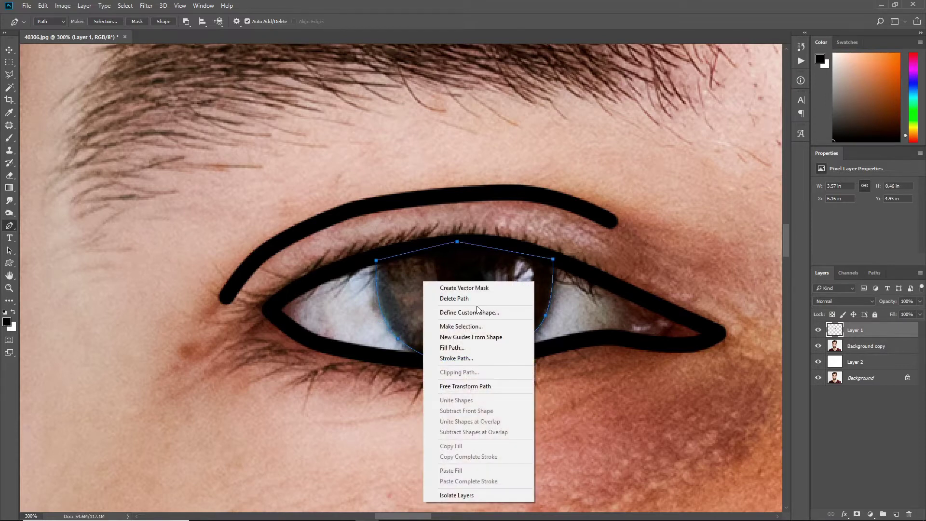
{"action": "left_click", "coordinate": [461, 326]}
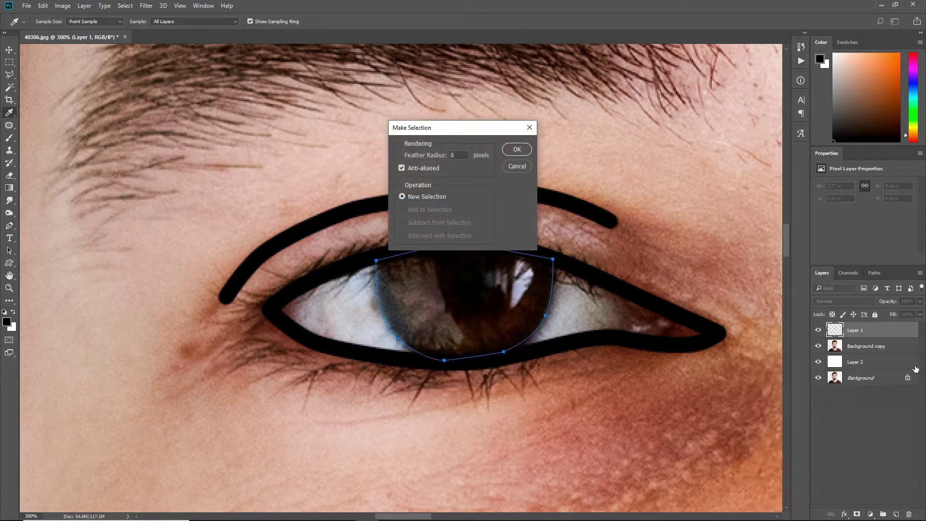
{"action": "left_click", "coordinate": [515, 149]}
{"action": "key", "text": "alt+BackSpace"}
{"action": "key", "text": "ctrl+d"}
{"action": "key", "text": "ctrl+minus"}
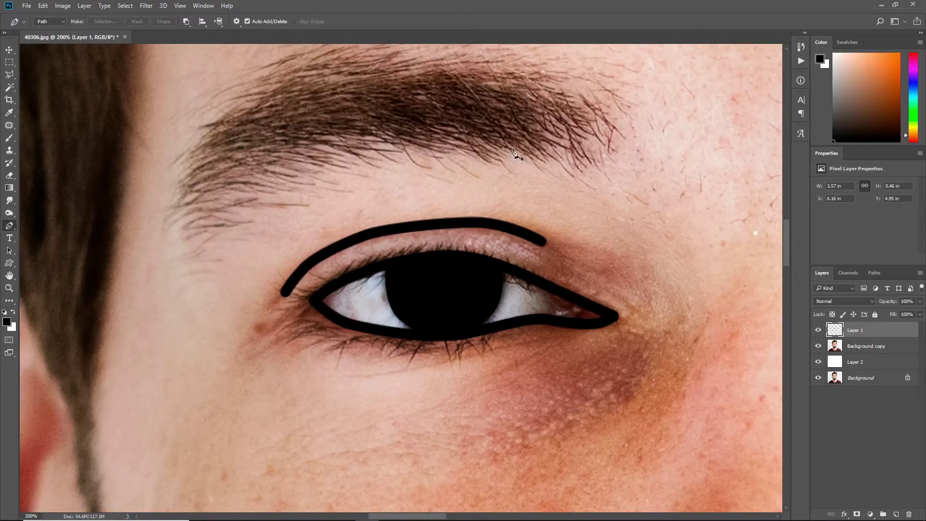
{"action": "left_click", "coordinate": [818, 346]}
{"action": "key", "text": "ctrl+0"}
With the photo shown, stroke a short black curve at the first inner eye corner
{"action": "left_click", "coordinate": [818, 347]}
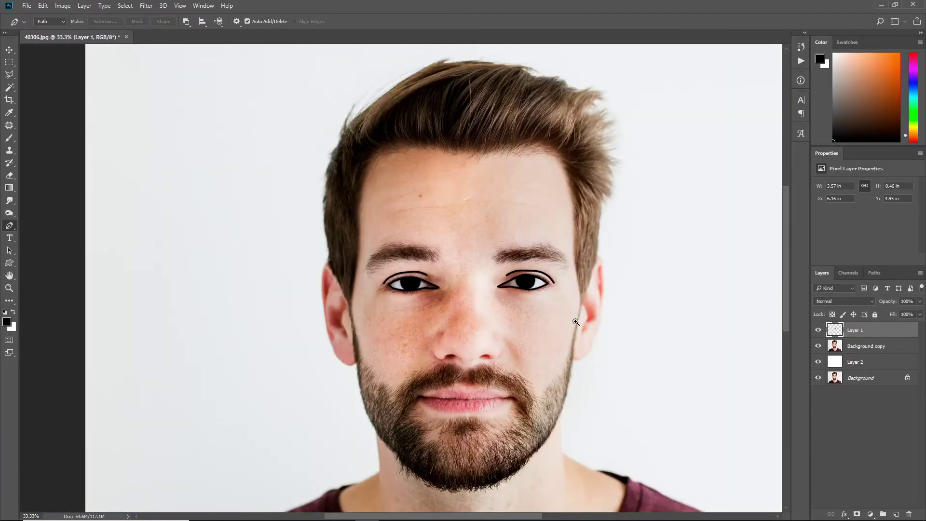
{"action": "left_click", "coordinate": [477, 281]}
{"action": "left_click", "coordinate": [451, 179]}
{"action": "left_click", "coordinate": [451, 222]}
{"action": "right_click", "coordinate": [493, 212]}
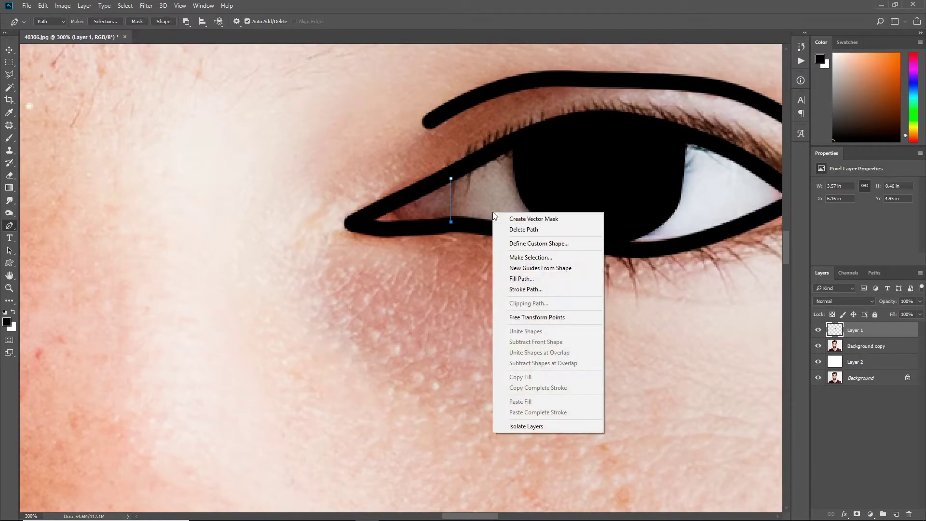
{"action": "key", "text": "Escape"}
{"action": "left_click", "coordinate": [456, 175]}
{"action": "left_click", "coordinate": [444, 212]}
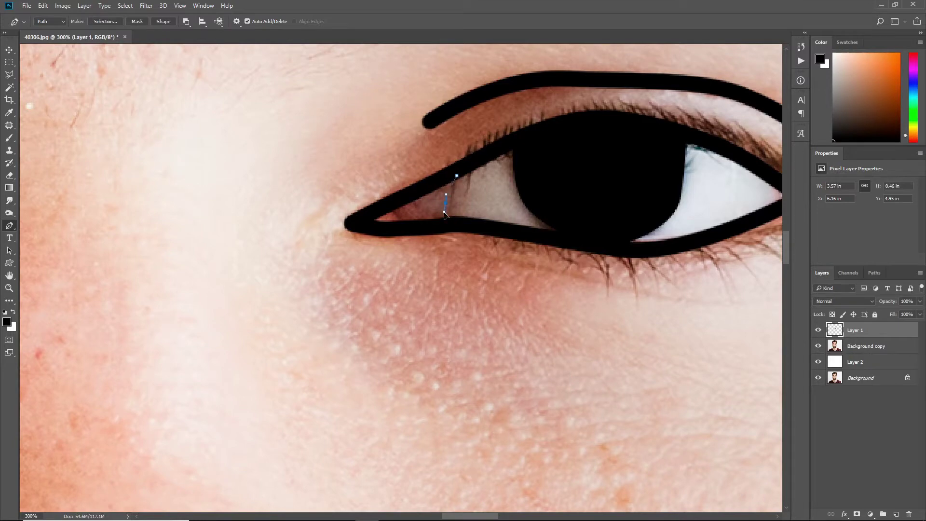
{"action": "right_click", "coordinate": [481, 225]}
{"action": "left_click", "coordinate": [535, 298]}
{"action": "right_click", "coordinate": [539, 295]}
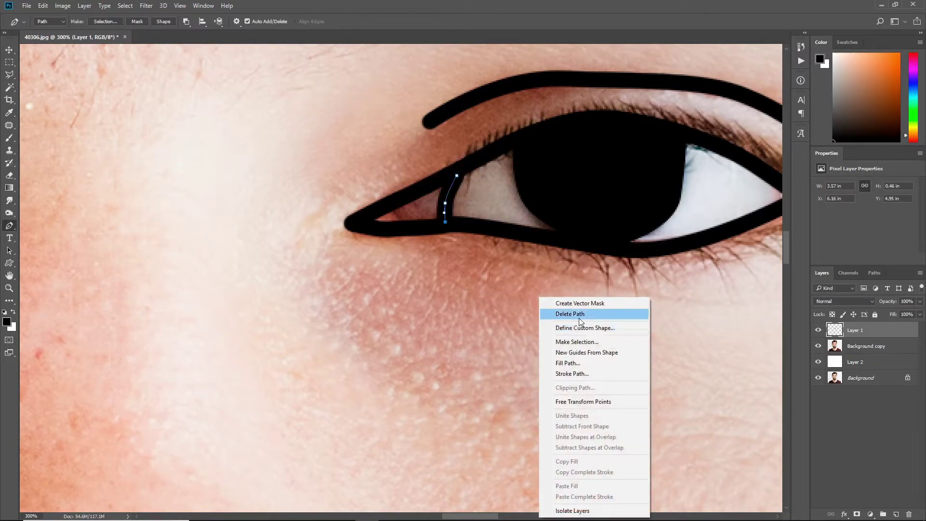
{"action": "left_click", "coordinate": [561, 311]}
Stroke a matching short black curve at the other eye's inner corner
{"action": "left_click_drag", "start_coordinate": [210, 260], "coordinate": [806, 303]}
{"action": "left_click", "coordinate": [316, 230]}
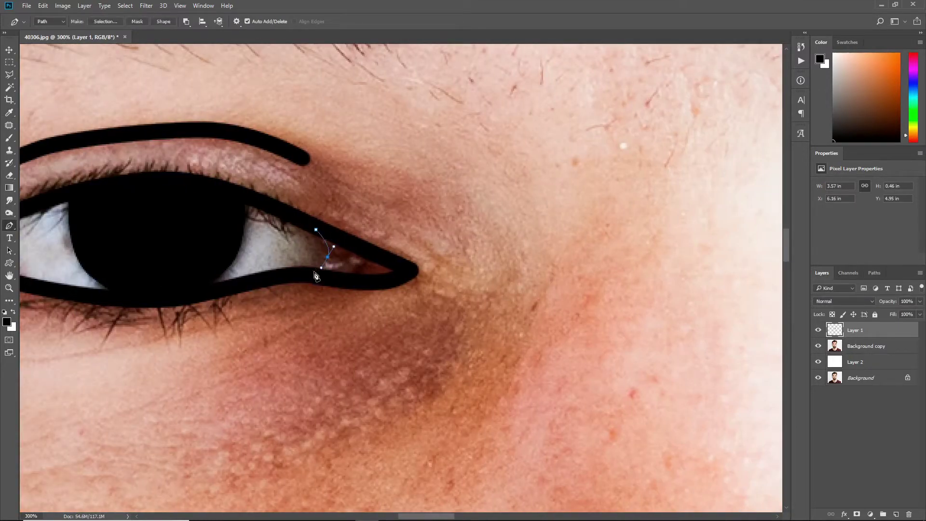
{"action": "right_click", "coordinate": [359, 269]}
{"action": "left_click", "coordinate": [428, 351]}
{"action": "right_click", "coordinate": [429, 126]}
{"action": "left_click", "coordinate": [499, 141]}
Paint a black crescent along one side of the nose bridge
{"action": "key", "text": "ctrl+minus"}
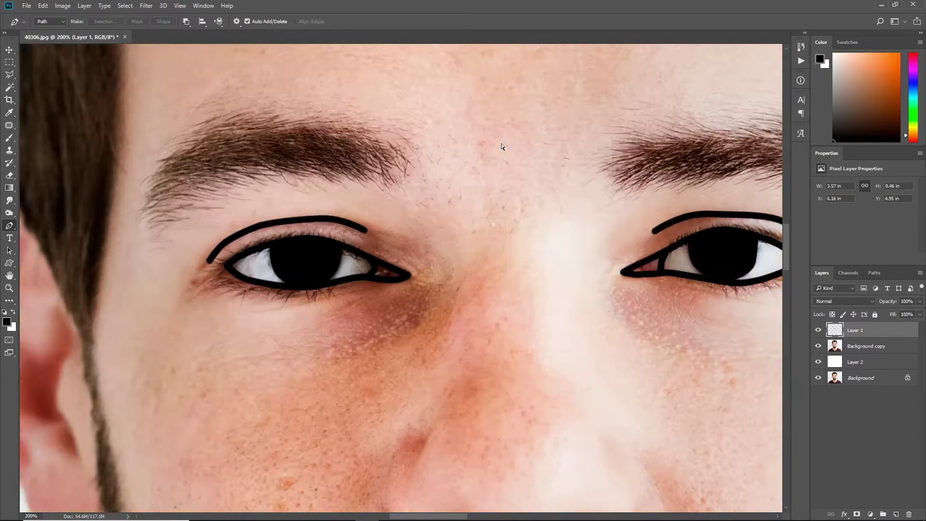
{"action": "key", "text": "ctrl+minus"}
{"action": "key", "text": "ctrl+plus"}
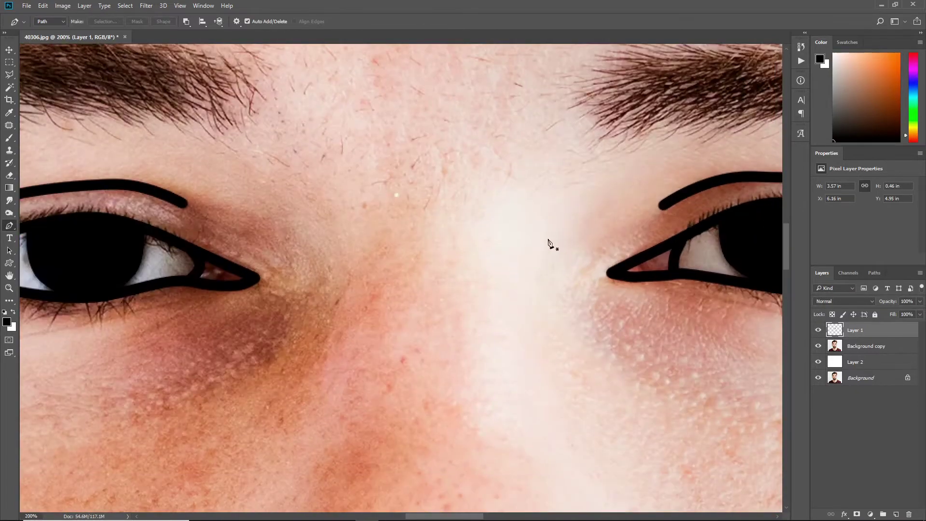
{"action": "left_click_drag", "start_coordinate": [548, 240], "coordinate": [551, 257]}
{"action": "left_click_drag", "start_coordinate": [571, 328], "coordinate": [576, 337]}
{"action": "key", "text": "Delete"}
{"action": "key", "text": "Delete"}
{"action": "left_click", "coordinate": [593, 331]}
{"action": "left_click_drag", "start_coordinate": [549, 287], "coordinate": [561, 256]}
{"action": "right_click", "coordinate": [567, 254]}
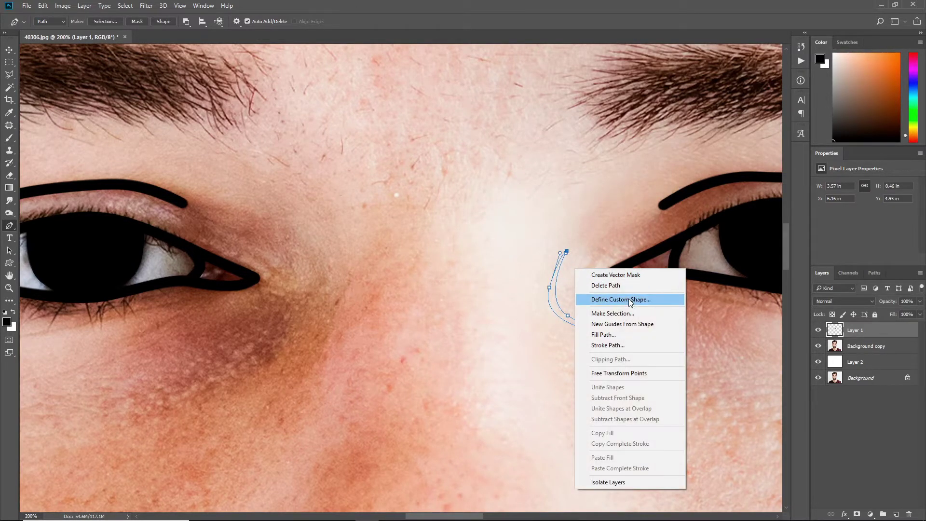
{"action": "left_click", "coordinate": [622, 323]}
{"action": "key", "text": "Return"}
{"action": "key", "text": "Return"}
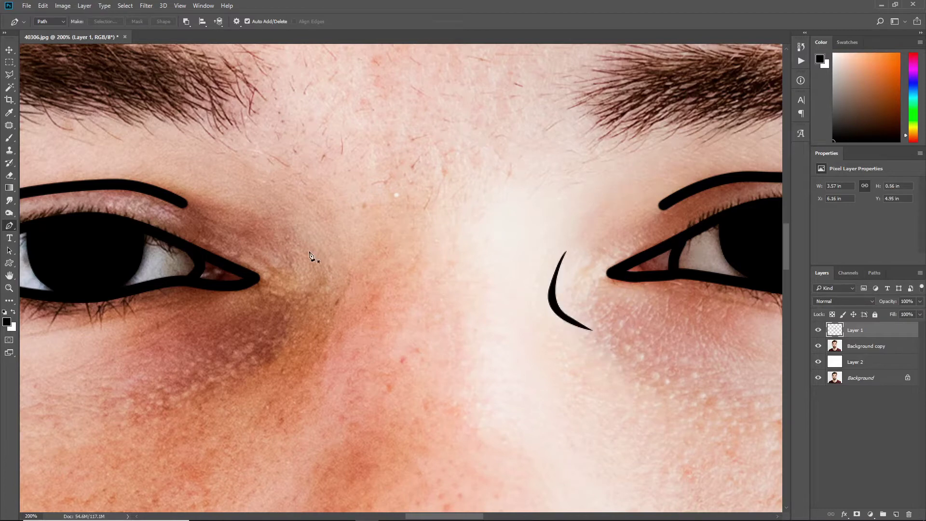
Fill a second black crescent on the opposite side of the nose bridge
{"action": "left_click", "coordinate": [302, 254]}
{"action": "left_click_drag", "start_coordinate": [331, 310], "coordinate": [328, 328]}
{"action": "right_click", "coordinate": [349, 256]}
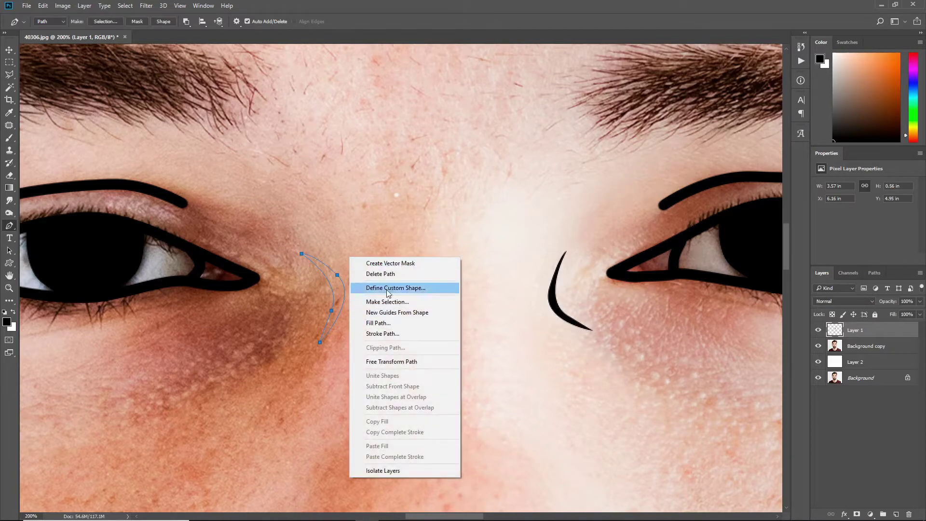
{"action": "left_click", "coordinate": [396, 300]}
{"action": "key", "text": "Return"}
{"action": "key", "text": "alt+BackSpace"}
{"action": "key", "text": "ctrl+d"}
{"action": "scroll", "coordinate": [396, 296], "scroll_direction": "down", "scroll_amount": 1}
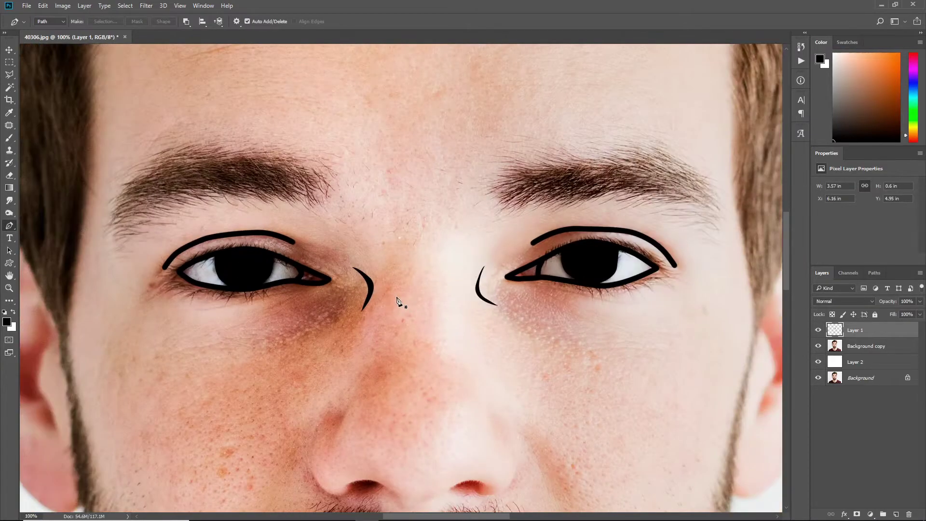
Stroke black lines along both sides of the nose, deleting each used path
{"action": "left_click_drag", "start_coordinate": [526, 360], "coordinate": [436, 268]}
{"action": "scroll", "coordinate": [436, 268], "scroll_direction": "up", "scroll_amount": 1}
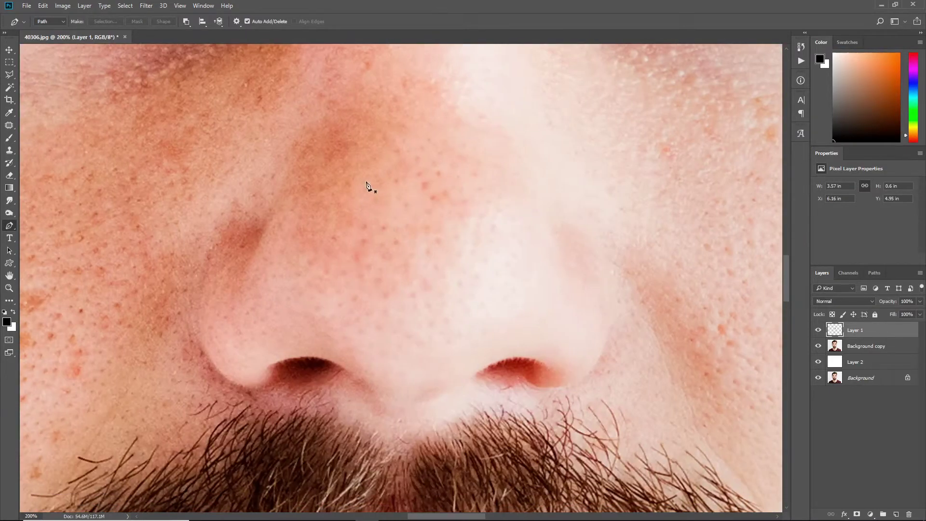
{"action": "left_click", "coordinate": [290, 168]}
{"action": "left_click_drag", "start_coordinate": [262, 236], "coordinate": [258, 241]}
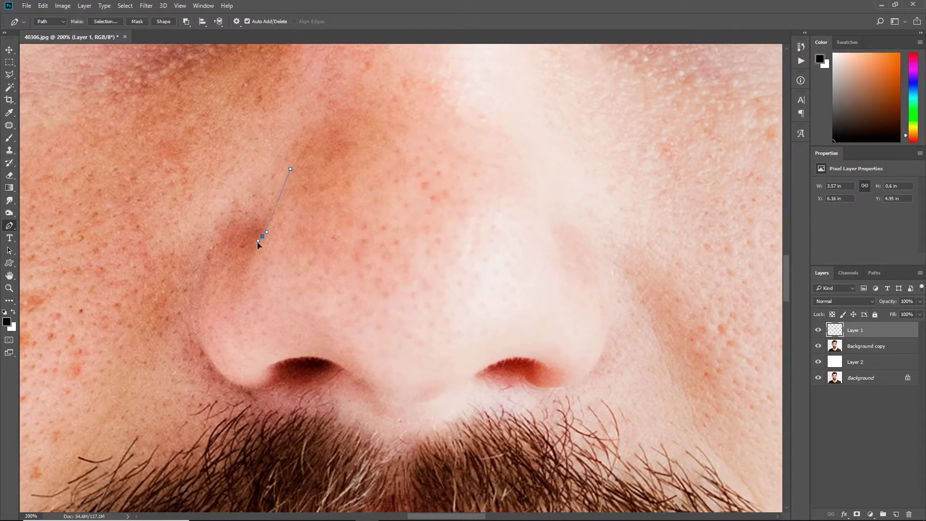
{"action": "right_click", "coordinate": [394, 257]}
{"action": "left_click", "coordinate": [420, 331]}
{"action": "right_click", "coordinate": [434, 336]}
{"action": "left_click", "coordinate": [463, 131]}
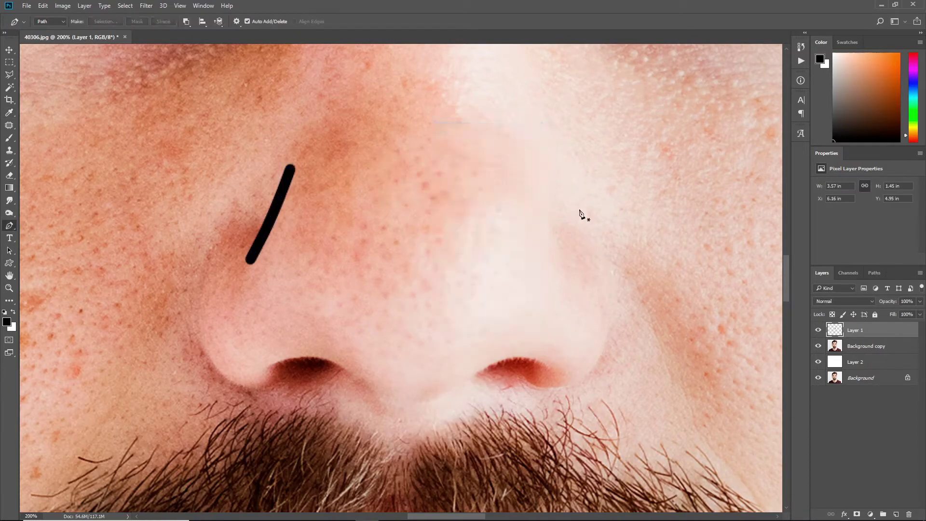
{"action": "right_click", "coordinate": [587, 256]}
{"action": "left_click", "coordinate": [631, 325]}
{"action": "key", "text": "Return"}
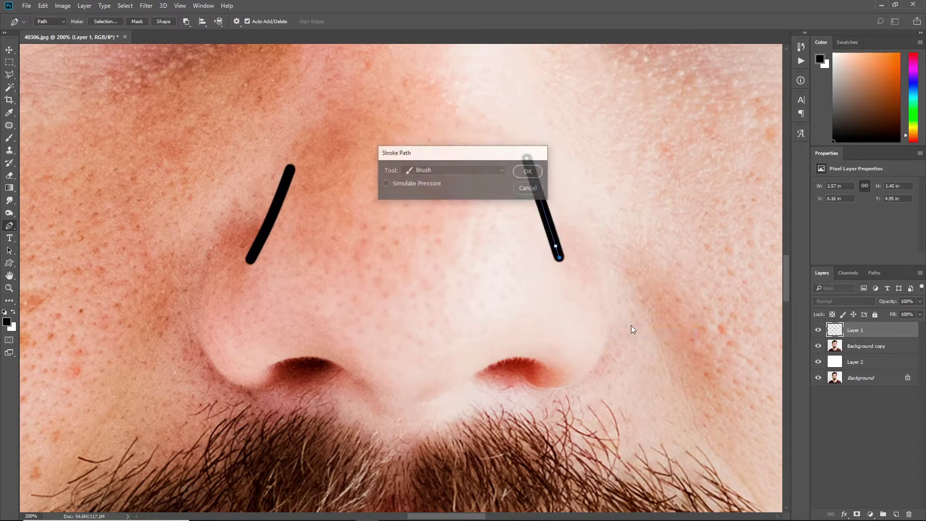
{"action": "right_click", "coordinate": [630, 325]}
{"action": "left_click", "coordinate": [677, 125]}
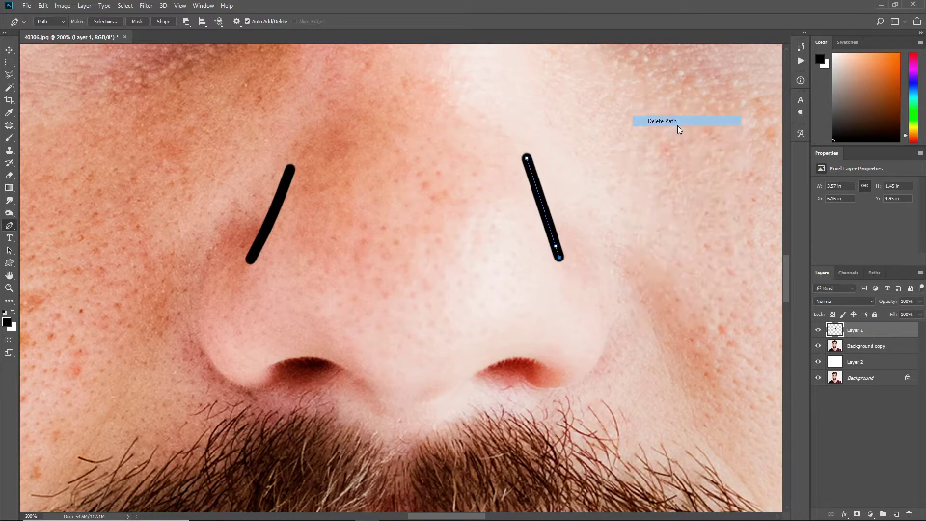
Stroke the left nostril wing curve in black
{"action": "left_click", "coordinate": [205, 283]}
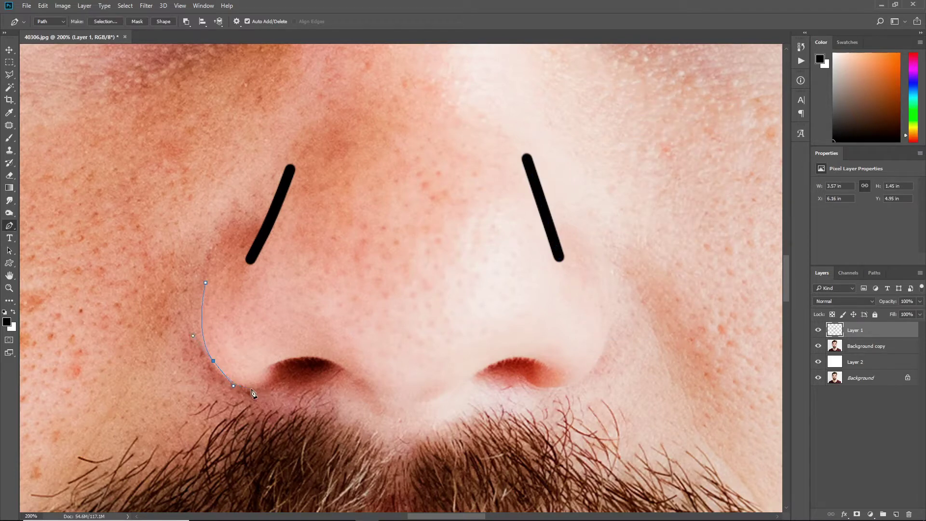
{"action": "right_click", "coordinate": [295, 140]}
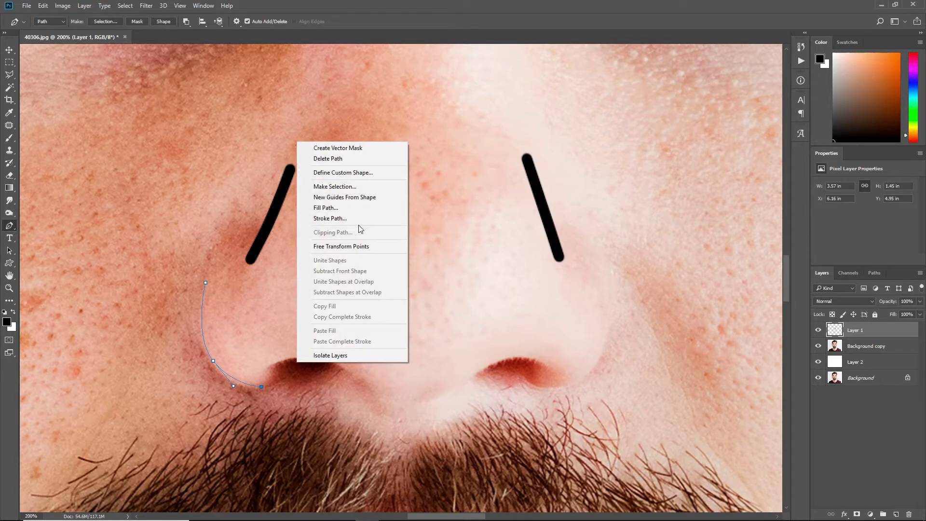
{"action": "left_click", "coordinate": [358, 225]}
{"action": "key", "text": "Return"}
{"action": "right_click", "coordinate": [359, 221]}
{"action": "left_click", "coordinate": [433, 237]}
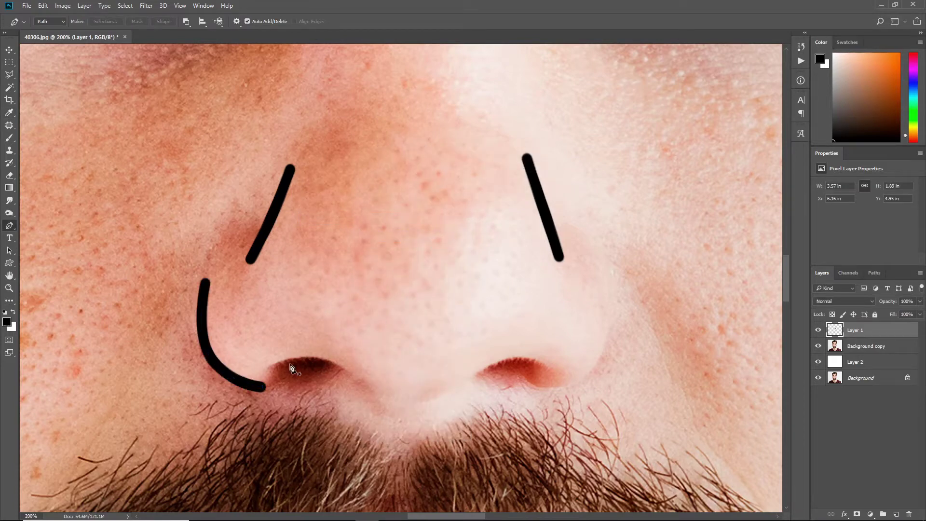
Stroke the wavy line along the nose base in black
{"action": "left_click", "coordinate": [263, 366]}
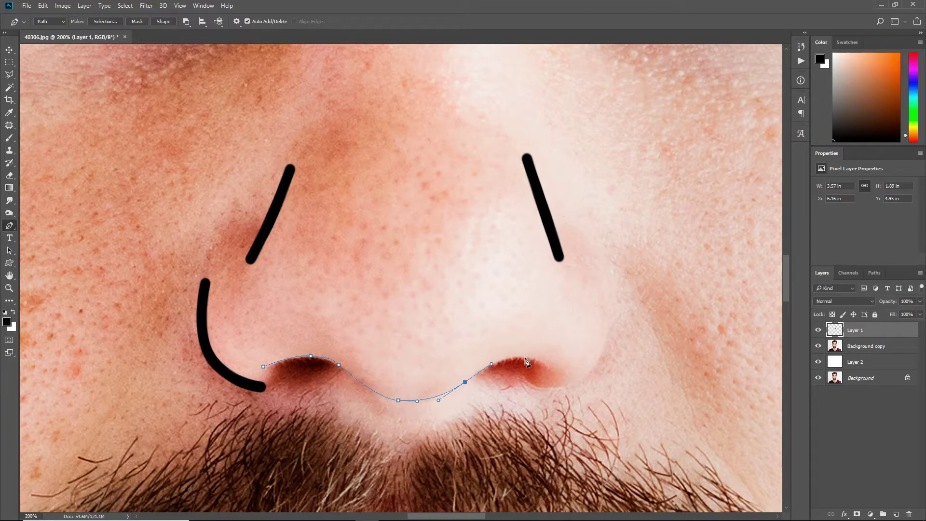
{"action": "right_click", "coordinate": [545, 366]}
{"action": "right_click", "coordinate": [582, 376]}
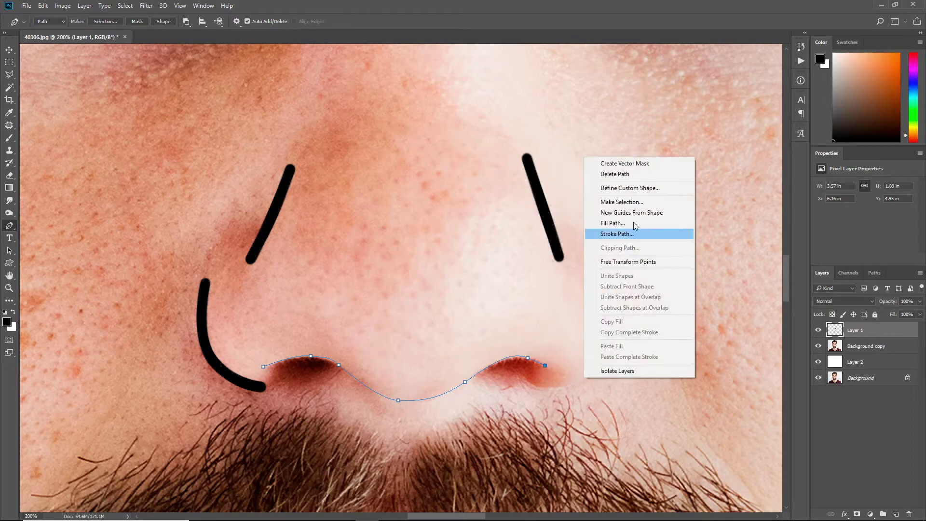
{"action": "left_click", "coordinate": [617, 233]}
{"action": "key", "text": "Return"}
{"action": "right_click", "coordinate": [551, 274]}
{"action": "left_click", "coordinate": [583, 290]}
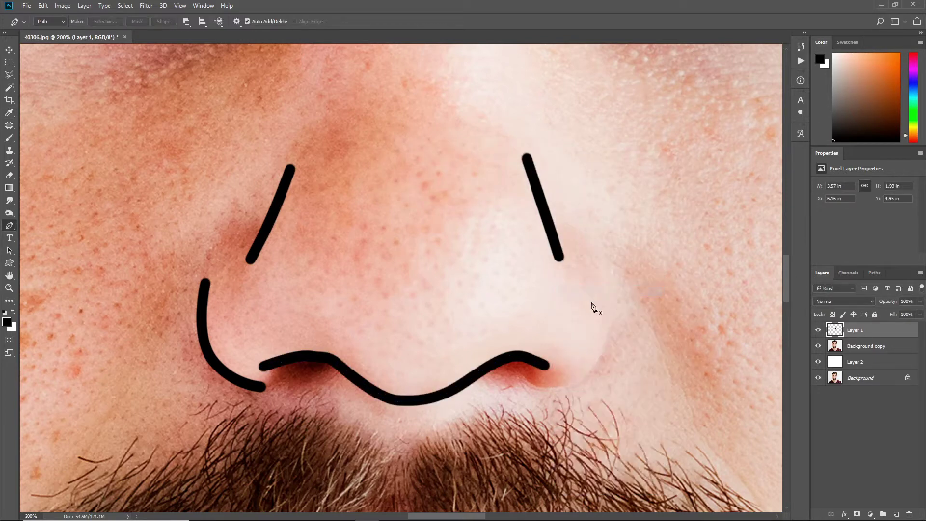
Stroke the right nostril wing curve in black
{"action": "left_click_drag", "start_coordinate": [588, 370], "coordinate": [576, 380]}
{"action": "right_click", "coordinate": [579, 317]}
{"action": "left_click", "coordinate": [635, 193]}
{"action": "key", "text": "Return"}
{"action": "right_click", "coordinate": [648, 175]}
{"action": "left_click", "coordinate": [678, 191]}
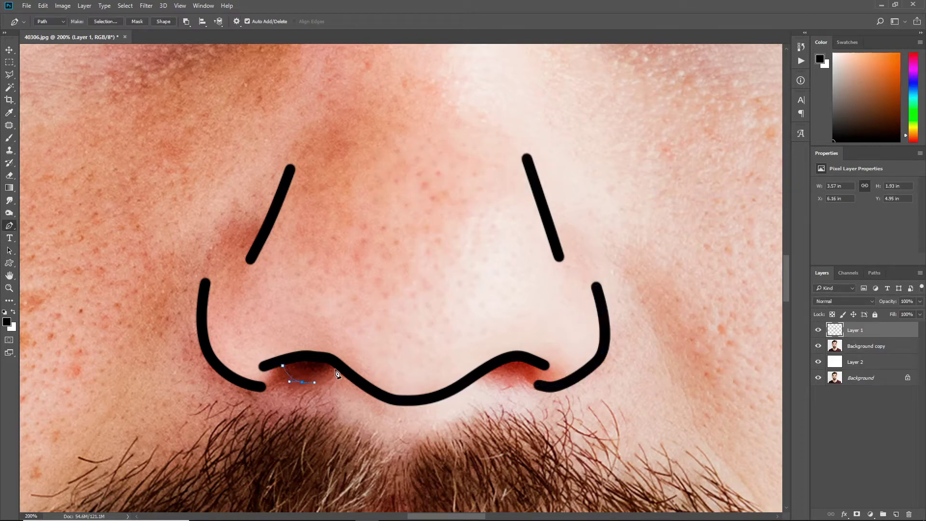
Turn both nostril outlines into selections and fill them solid black
{"action": "right_click", "coordinate": [356, 323]}
{"action": "left_click", "coordinate": [412, 140]}
{"action": "key", "text": "Return"}
{"action": "key", "text": "alt+BackSpace"}
{"action": "left_click", "coordinate": [490, 370]}
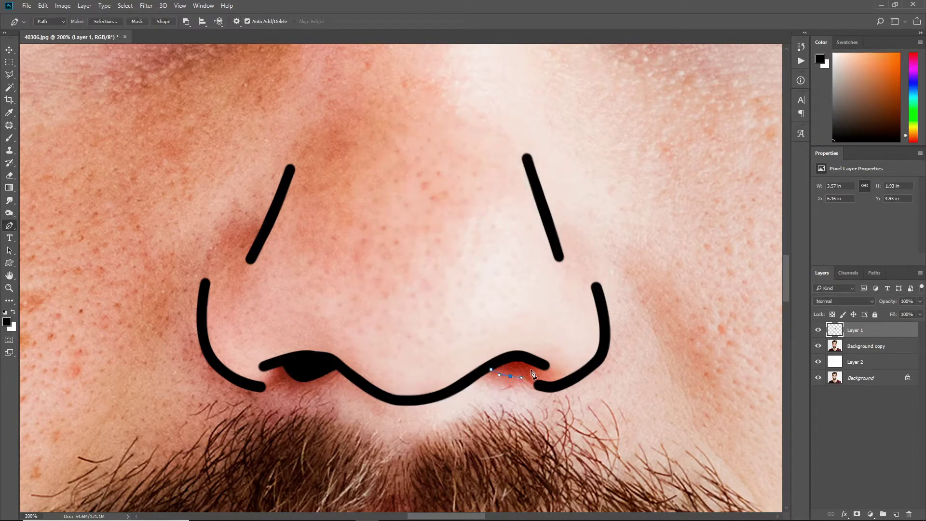
{"action": "right_click", "coordinate": [493, 374]}
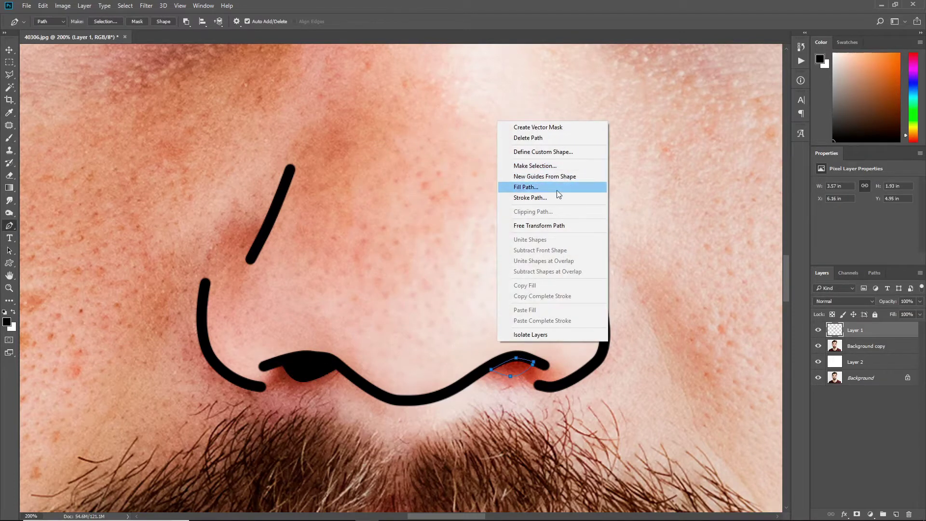
{"action": "left_click", "coordinate": [555, 166]}
{"action": "key", "text": "Return"}
{"action": "key", "text": "alt+BackSpace"}
{"action": "key", "text": "ctrl+0"}
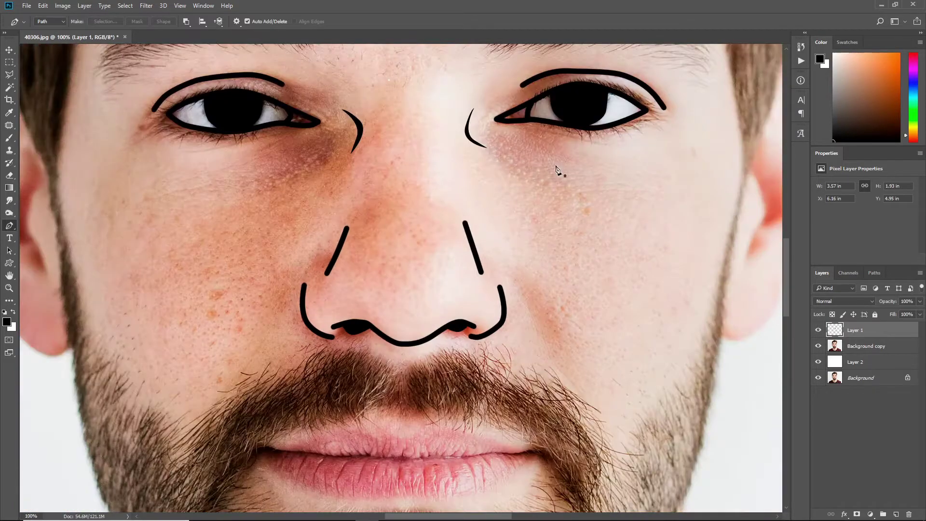
Hide and reshow the photo to check the line art, scrolling to the eyebrows
{"action": "left_click", "coordinate": [818, 346]}
{"action": "left_click", "coordinate": [818, 346]}
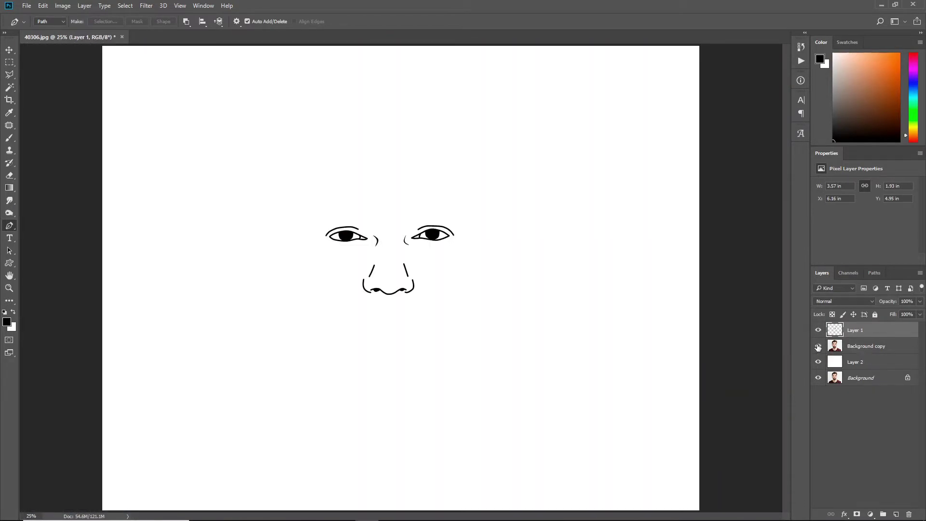
{"action": "scroll", "coordinate": [397, 328], "scroll_direction": "down", "scroll_amount": 1}
{"action": "scroll", "coordinate": [338, 323], "scroll_direction": "up", "scroll_amount": 1}
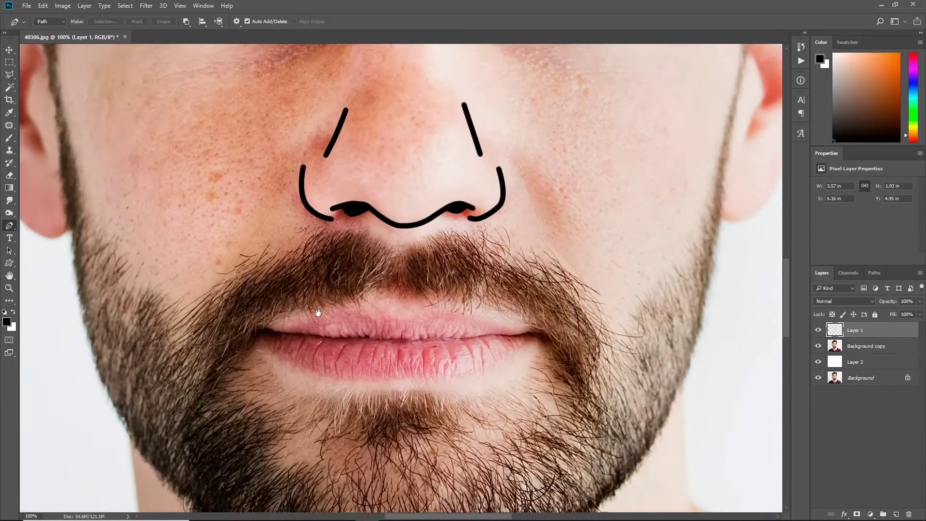
{"action": "scroll", "coordinate": [270, 323], "scroll_direction": "up", "scroll_amount": 1}
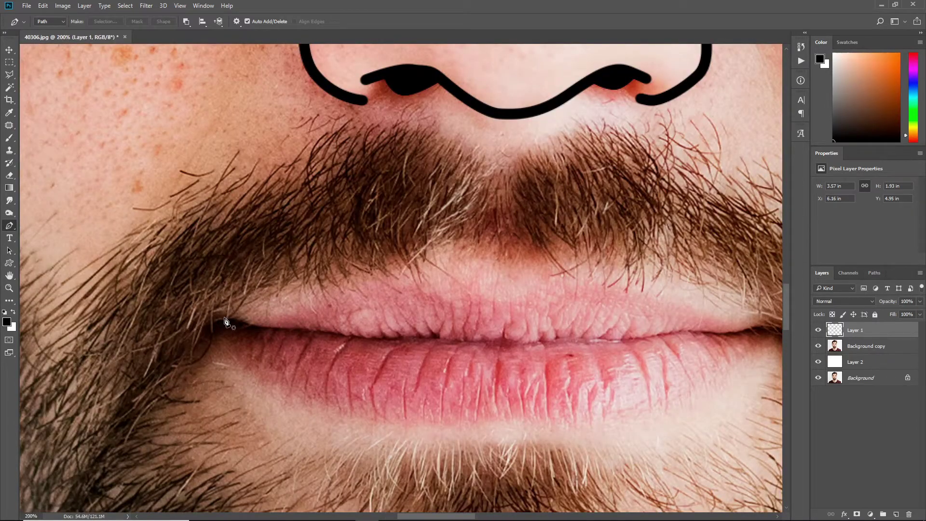
{"action": "scroll", "coordinate": [225, 317], "scroll_direction": "down", "scroll_amount": 1}
{"action": "scroll", "coordinate": [289, 299], "scroll_direction": "down", "scroll_amount": 1}
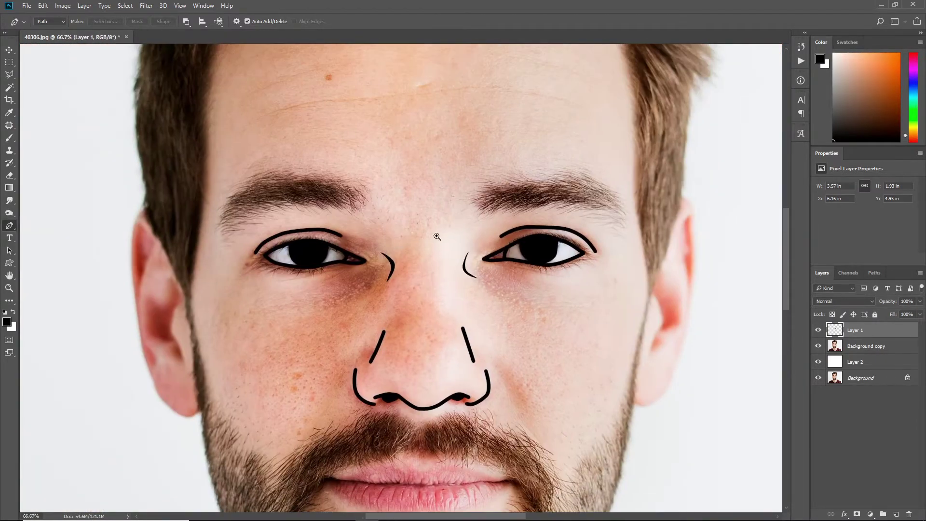
{"action": "scroll", "coordinate": [229, 288], "scroll_direction": "up", "scroll_amount": 1}
{"action": "scroll", "coordinate": [229, 288], "scroll_direction": "up", "scroll_amount": 1}
Outline the first eyebrow and fill its selection with solid black
{"action": "left_click", "coordinate": [252, 276]}
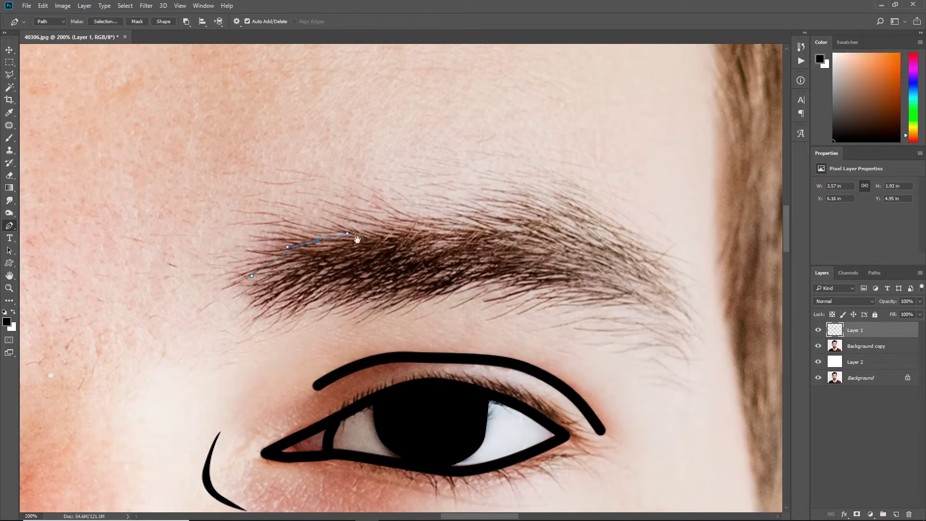
{"action": "left_click_drag", "start_coordinate": [356, 240], "coordinate": [292, 252]}
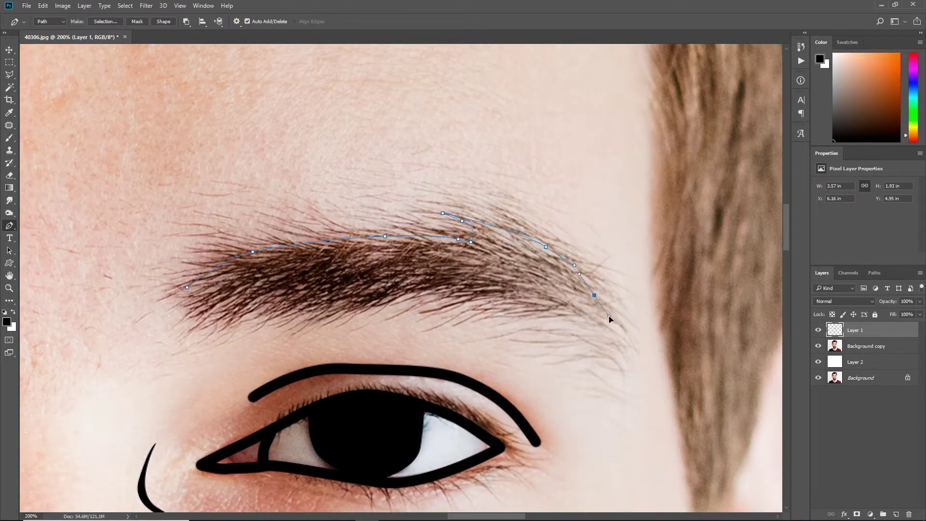
{"action": "left_click_drag", "start_coordinate": [476, 290], "coordinate": [420, 295]}
{"action": "left_click", "coordinate": [287, 337]}
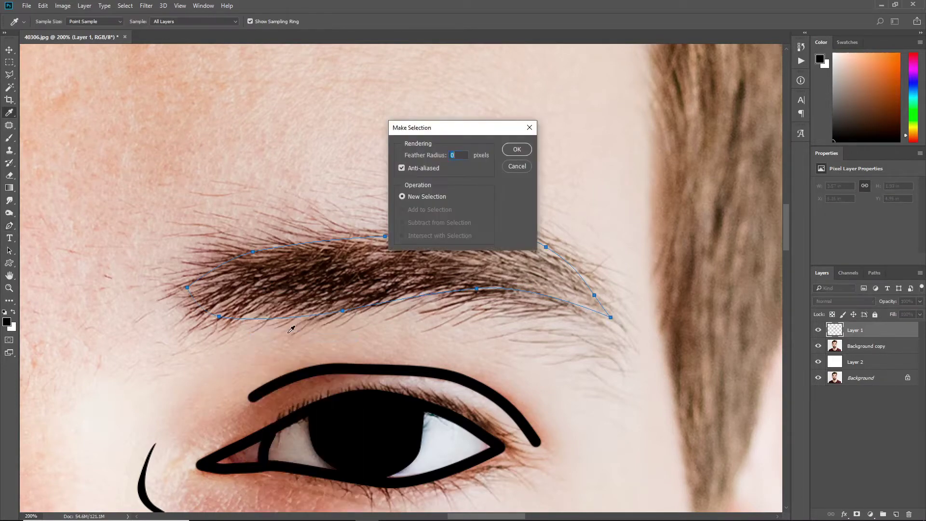
{"action": "key", "text": "Return"}
{"action": "key", "text": "alt+BackSpace"}
{"action": "key", "text": "ctrl+d"}
Outline the second eyebrow, fill it black, and toggle the photo to check
{"action": "key", "text": "ctrl+minus"}
{"action": "key", "text": "ctrl+plus"}
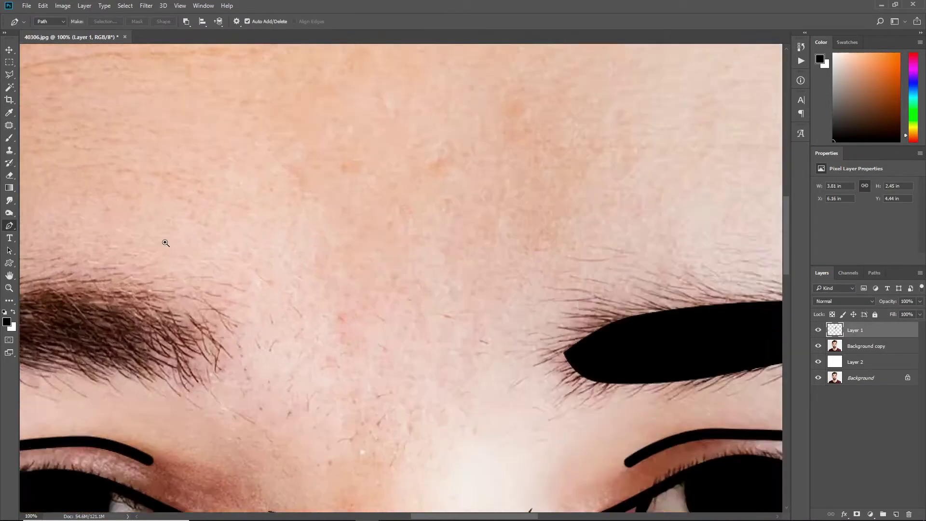
{"action": "left_click_drag", "start_coordinate": [223, 287], "coordinate": [441, 192]}
{"action": "left_click", "coordinate": [456, 268]}
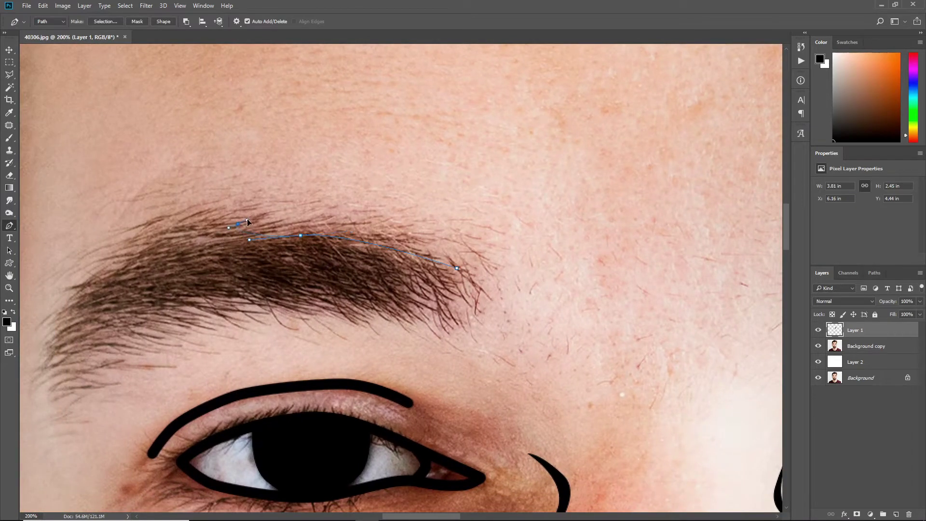
{"action": "left_click_drag", "start_coordinate": [175, 236], "coordinate": [269, 213]}
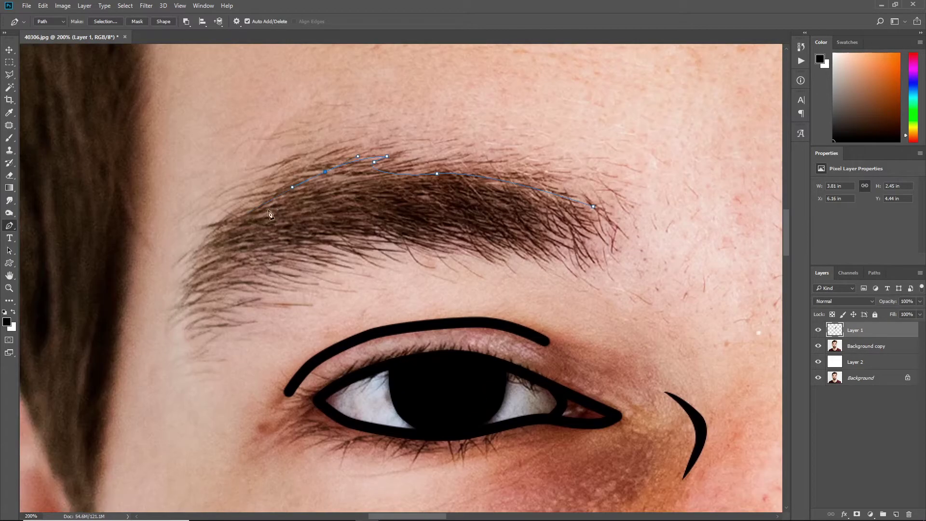
{"action": "left_click", "coordinate": [198, 303]}
{"action": "left_click_drag", "start_coordinate": [336, 236], "coordinate": [408, 230]}
{"action": "left_click_drag", "start_coordinate": [520, 253], "coordinate": [561, 249]}
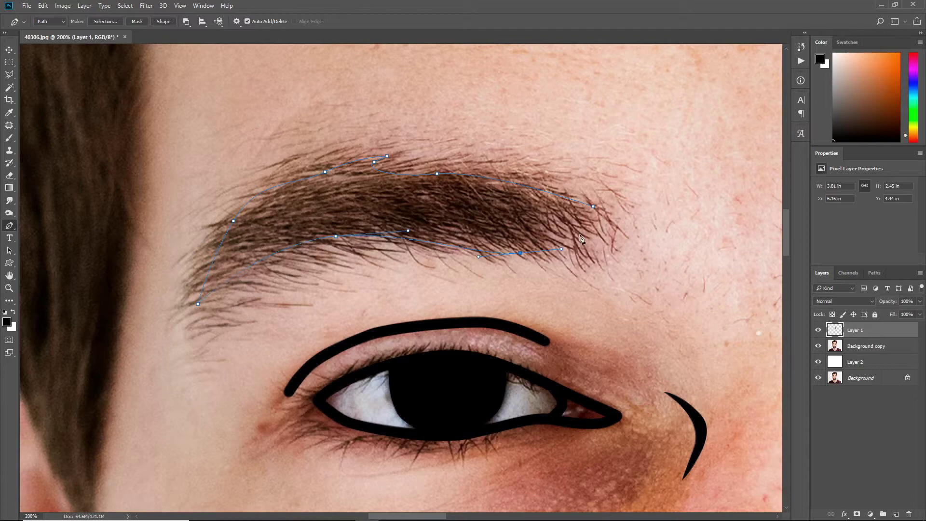
{"action": "left_click", "coordinate": [593, 206]}
{"action": "right_click", "coordinate": [596, 210]}
{"action": "left_click", "coordinate": [595, 262]}
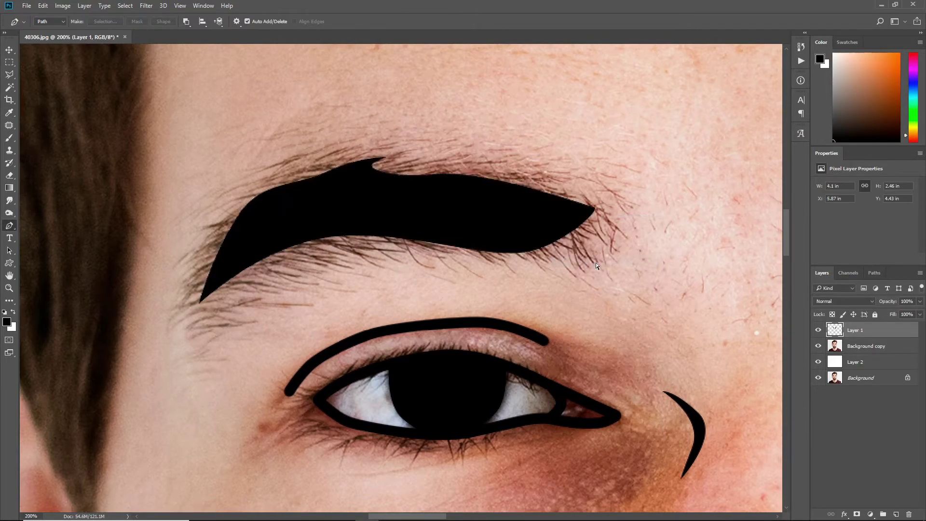
{"action": "key", "text": "ctrl+minus"}
{"action": "key", "text": "ctrl+minus"}
{"action": "key", "text": "ctrl+minus"}
{"action": "left_click", "coordinate": [818, 346]}
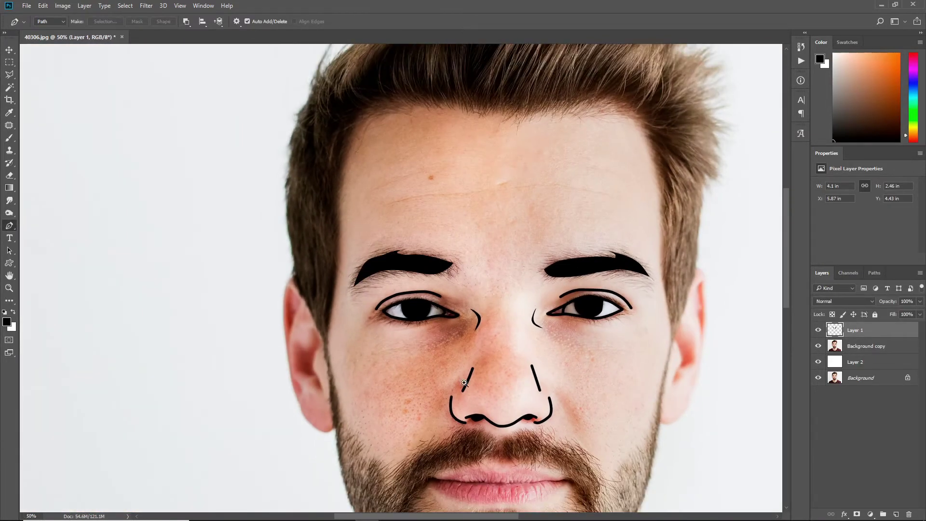
Pen-trace the moustache's top edge and right side down to its lower right tip
{"action": "scroll", "coordinate": [463, 382], "scroll_direction": "down", "scroll_amount": 3}
{"action": "scroll", "coordinate": [465, 257], "scroll_direction": "up", "scroll_amount": 3}
{"action": "scroll", "coordinate": [410, 290], "scroll_direction": "down", "scroll_amount": 2}
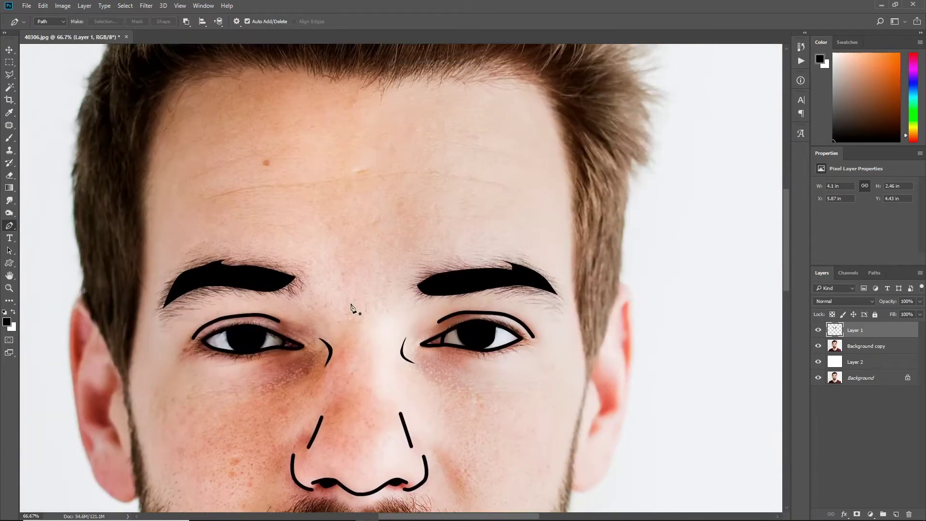
{"action": "scroll", "coordinate": [440, 192], "scroll_direction": "down", "scroll_amount": 2}
{"action": "scroll", "coordinate": [450, 269], "scroll_direction": "up", "scroll_amount": 3}
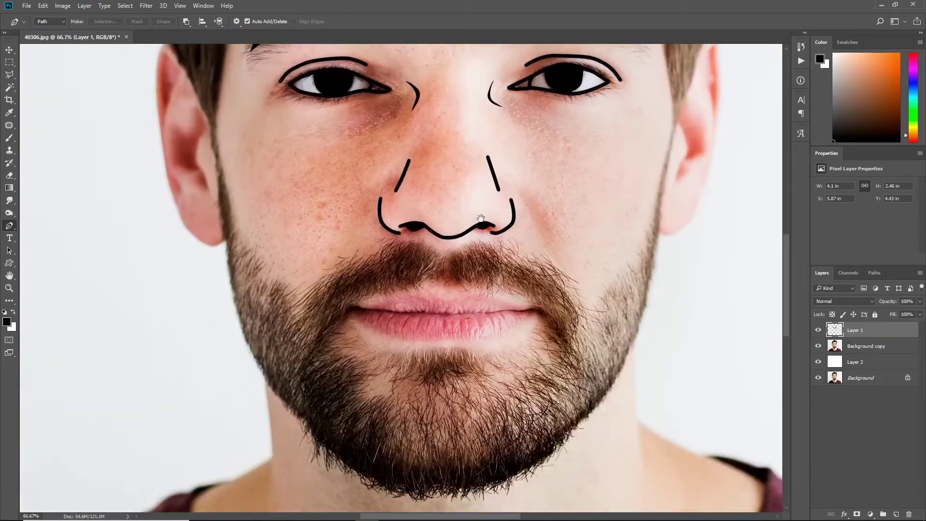
{"action": "left_click_drag", "start_coordinate": [406, 238], "coordinate": [406, 165]}
{"action": "scroll", "coordinate": [424, 186], "scroll_direction": "up", "scroll_amount": 1}
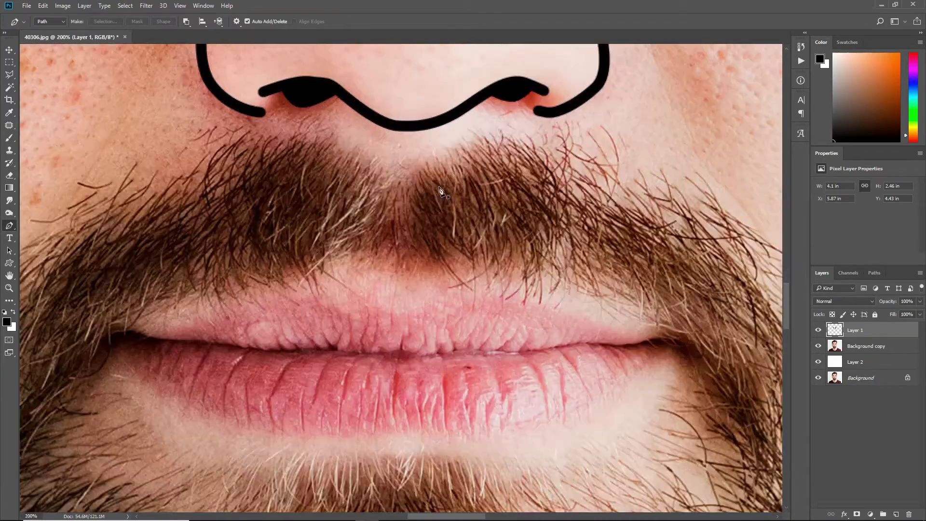
{"action": "left_click", "coordinate": [404, 195]}
{"action": "mouse_move", "coordinate": [596, 213]}
{"action": "left_mouse_down"}
{"action": "mouse_move", "coordinate": [496, 222]}
{"action": "mouse_move", "coordinate": [522, 221]}
{"action": "left_mouse_up"}
{"action": "left_click_drag", "start_coordinate": [583, 257], "coordinate": [556, 214]}
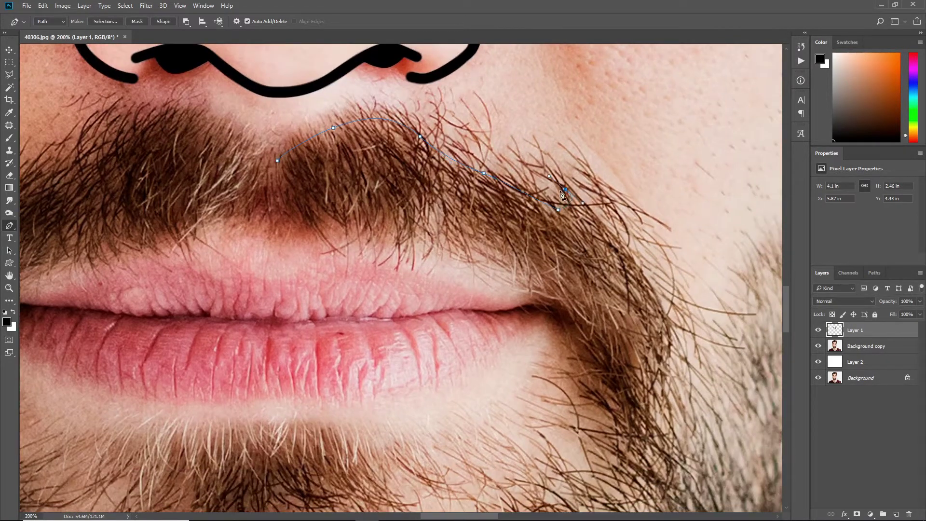
{"action": "left_click_drag", "start_coordinate": [555, 181], "coordinate": [517, 133]}
{"action": "left_click", "coordinate": [609, 231]}
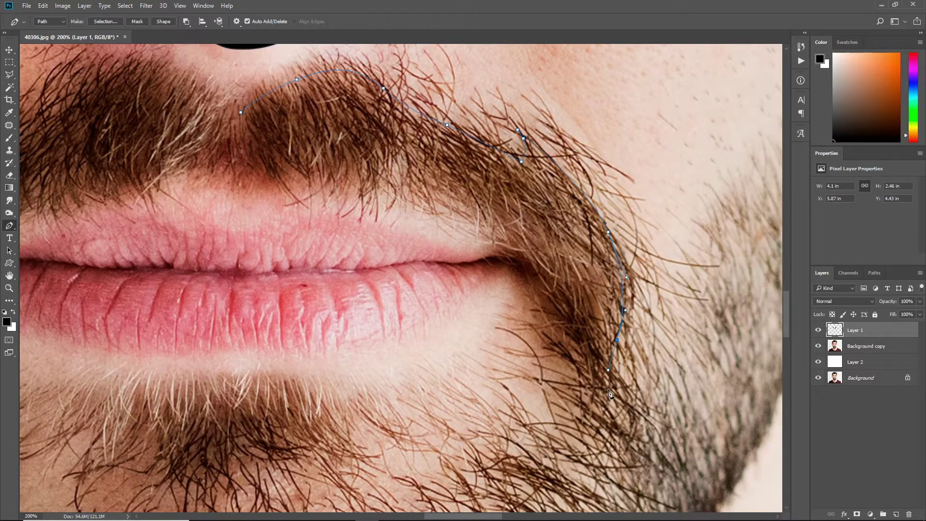
{"action": "left_click", "coordinate": [555, 291]}
{"action": "left_click", "coordinate": [531, 250]}
{"action": "left_click", "coordinate": [460, 208]}
{"action": "left_click_drag", "start_coordinate": [459, 209], "coordinate": [502, 254]}
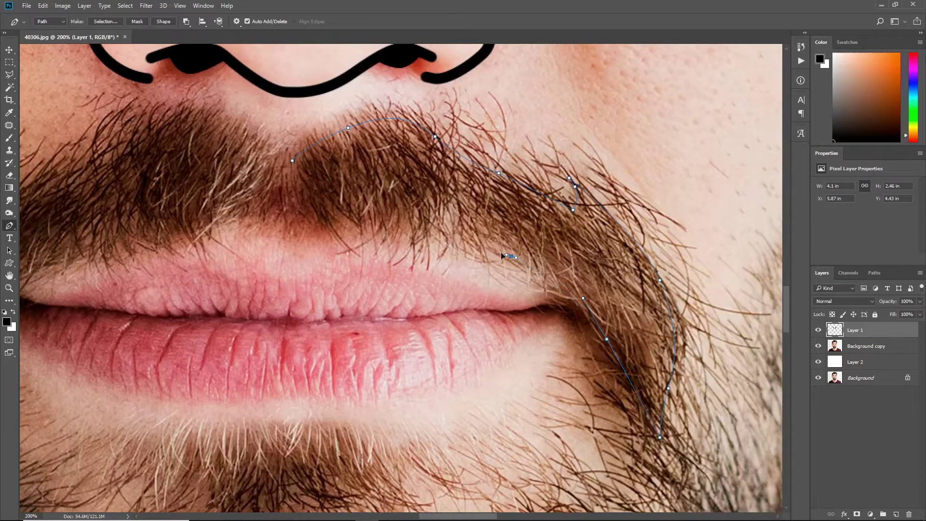
Continue the moustache outline along the upper lip and left tip, closing the path
{"action": "mouse_move", "coordinate": [320, 229]}
{"action": "left_mouse_down"}
{"action": "mouse_move", "coordinate": [474, 257]}
{"action": "mouse_move", "coordinate": [539, 252]}
{"action": "left_mouse_up"}
{"action": "left_click", "coordinate": [444, 238]}
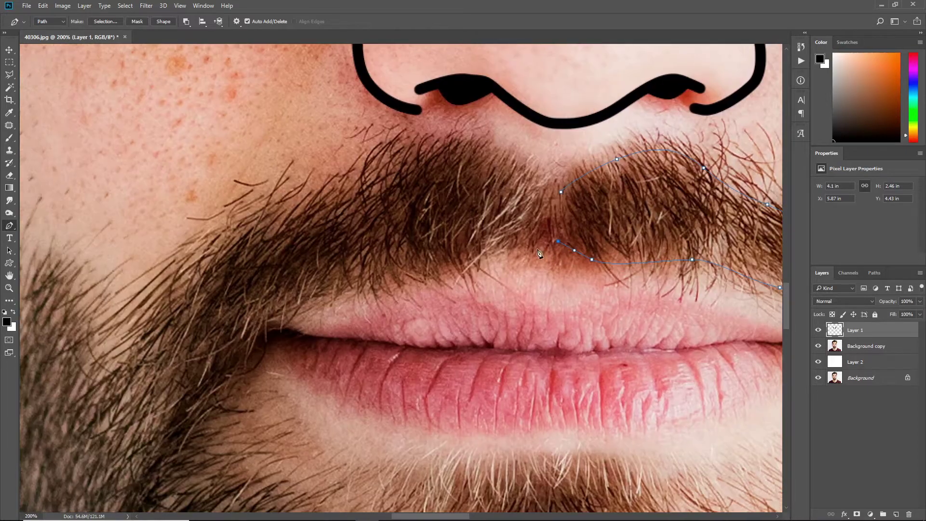
{"action": "left_click", "coordinate": [494, 258]}
{"action": "mouse_move", "coordinate": [458, 280]}
{"action": "left_mouse_down"}
{"action": "mouse_move", "coordinate": [551, 274]}
{"action": "mouse_move", "coordinate": [534, 207]}
{"action": "left_mouse_up"}
{"action": "left_click", "coordinate": [522, 273]}
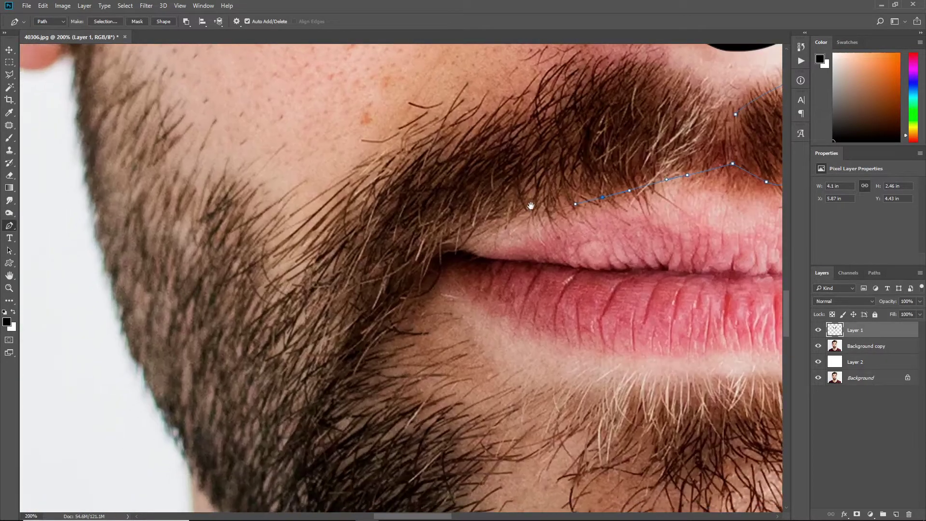
{"action": "left_click", "coordinate": [455, 190]}
{"action": "left_click_drag", "start_coordinate": [455, 190], "coordinate": [471, 134]}
{"action": "left_click", "coordinate": [400, 272]}
{"action": "left_click", "coordinate": [371, 311]}
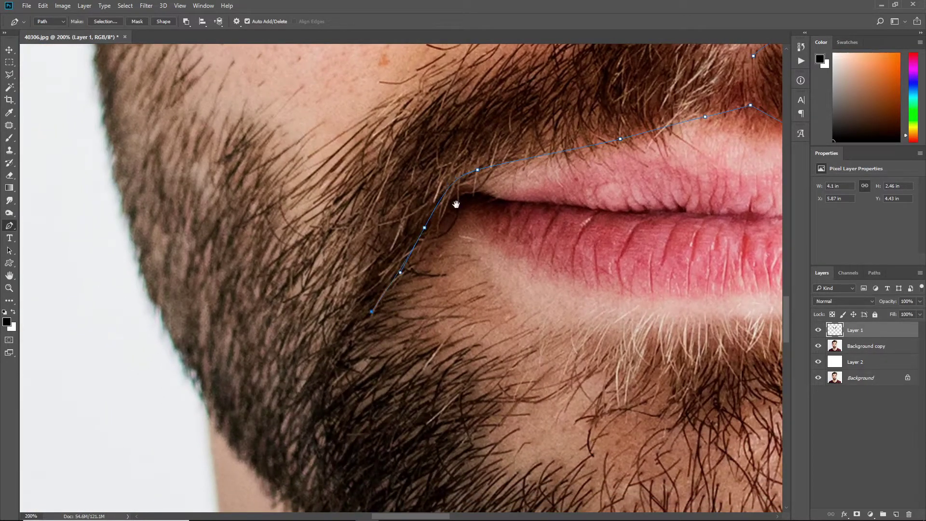
{"action": "left_click_drag", "start_coordinate": [455, 203], "coordinate": [439, 268]}
{"action": "left_click_drag", "start_coordinate": [343, 252], "coordinate": [367, 222]}
{"action": "left_click_drag", "start_coordinate": [405, 187], "coordinate": [309, 314]}
{"action": "left_click_drag", "start_coordinate": [359, 276], "coordinate": [381, 271]}
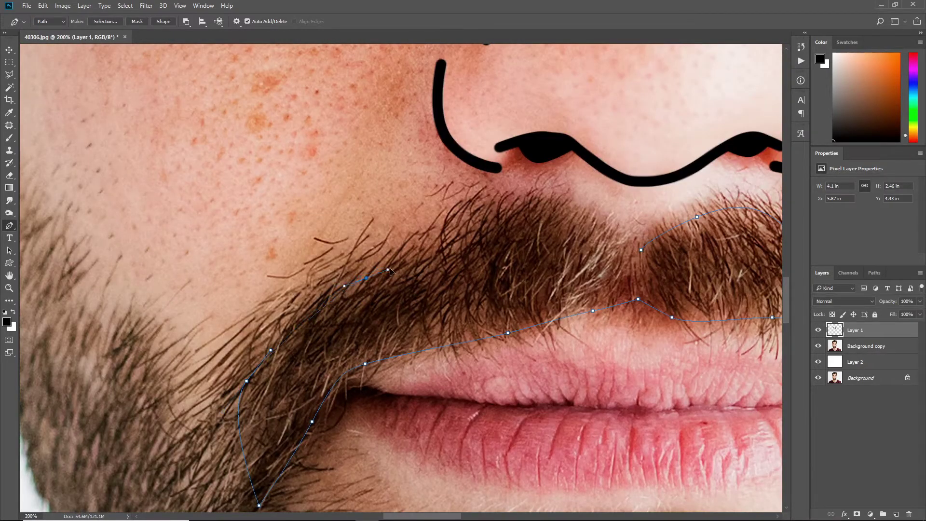
{"action": "left_click", "coordinate": [483, 232]}
{"action": "left_click_drag", "start_coordinate": [578, 211], "coordinate": [593, 217]}
{"action": "left_click", "coordinate": [641, 249]}
Convert the moustache path to a selection, fill it black, and check against the photo
{"action": "key", "text": "ctrl+minus"}
{"action": "right_click", "coordinate": [643, 291]}
{"action": "left_click", "coordinate": [681, 336]}
{"action": "key", "text": "Return"}
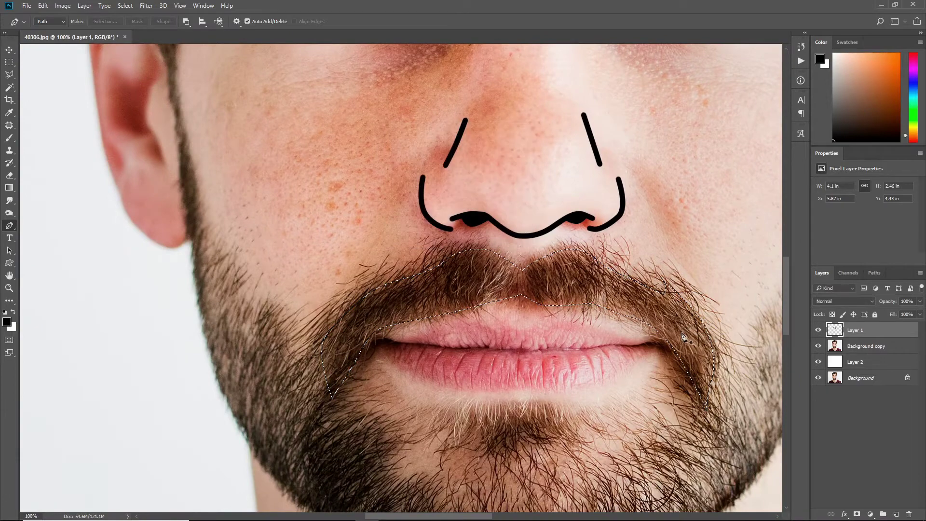
{"action": "key", "text": "alt+BackSpace"}
{"action": "key", "text": "ctrl+minus"}
{"action": "left_click", "coordinate": [817, 346]}
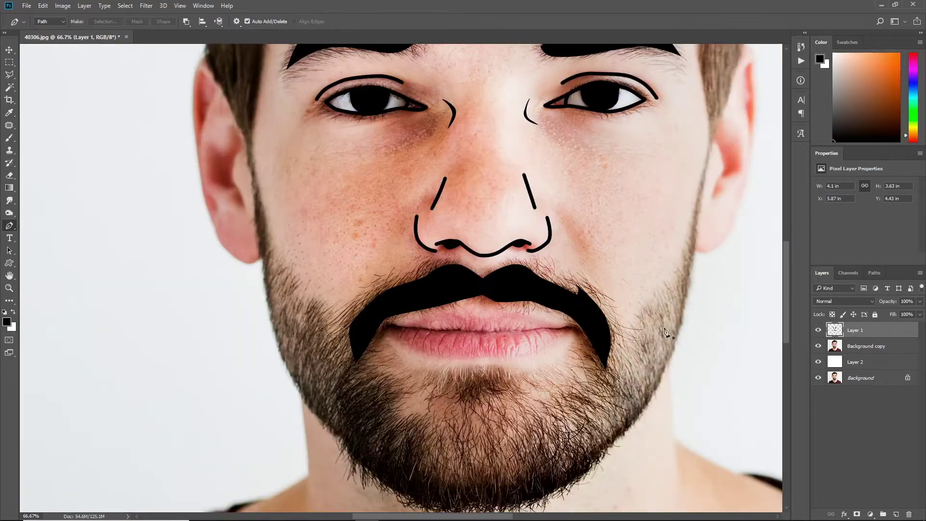
{"action": "scroll", "coordinate": [442, 322], "scroll_direction": "up", "scroll_amount": 2}
Pen-trace a closed outline along the upper lip and the lips' meeting line
{"action": "left_click", "coordinate": [281, 317]}
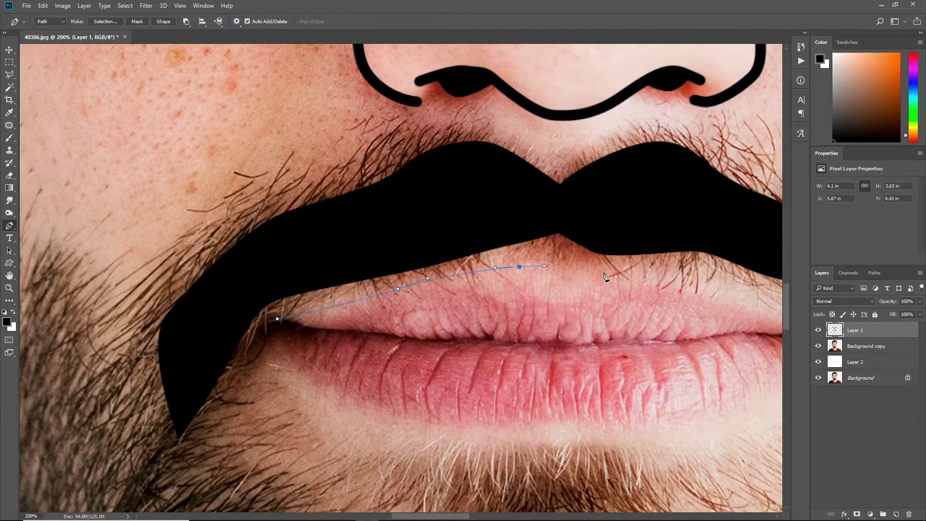
{"action": "scroll", "coordinate": [521, 277], "scroll_direction": "right", "scroll_amount": 3}
{"action": "left_click_drag", "start_coordinate": [359, 265], "coordinate": [382, 275]}
{"action": "mouse_move", "coordinate": [439, 268]}
{"action": "left_mouse_down"}
{"action": "mouse_move", "coordinate": [470, 259]}
{"action": "mouse_move", "coordinate": [577, 271]}
{"action": "left_mouse_up"}
{"action": "scroll", "coordinate": [471, 255], "scroll_direction": "right", "scroll_amount": 4}
{"action": "scroll", "coordinate": [564, 270], "scroll_direction": "left", "scroll_amount": 2}
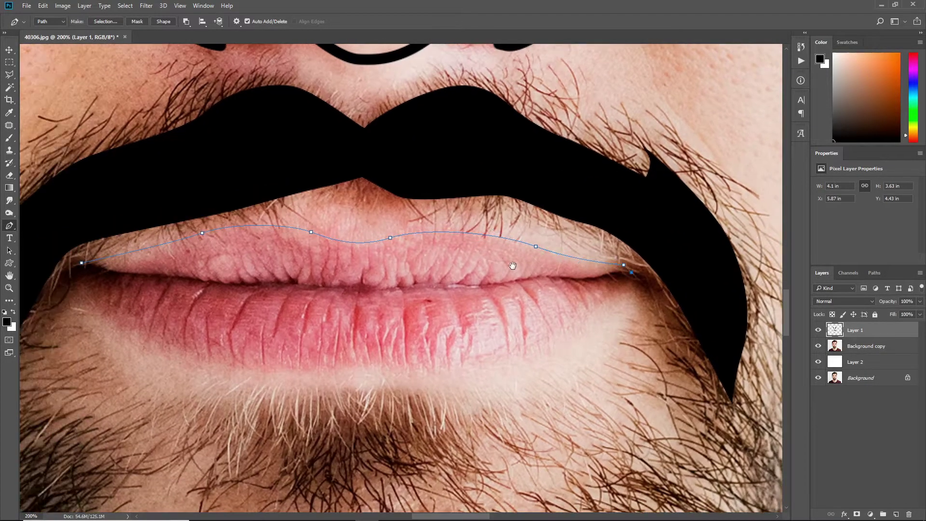
{"action": "scroll", "coordinate": [566, 282], "scroll_direction": "left", "scroll_amount": 3}
{"action": "left_click_drag", "start_coordinate": [677, 273], "coordinate": [647, 270]}
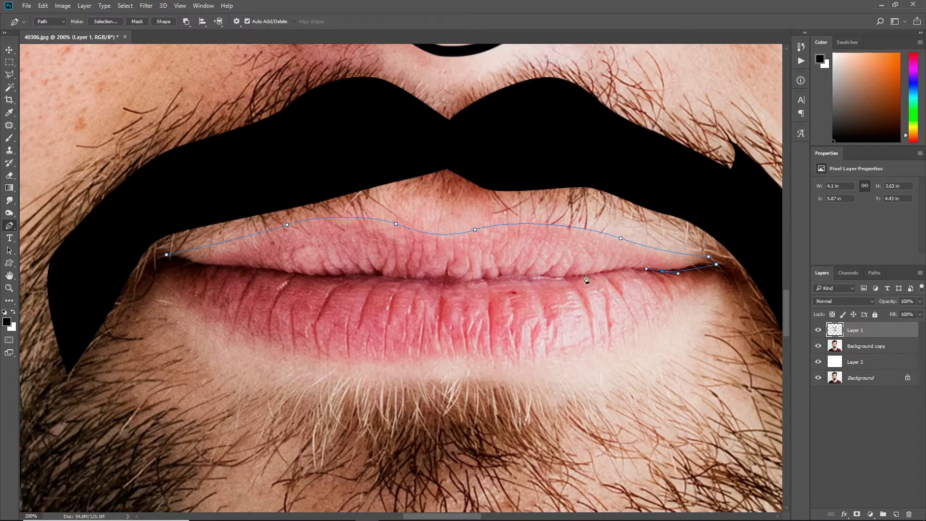
{"action": "scroll", "coordinate": [483, 266], "scroll_direction": "left", "scroll_amount": 3}
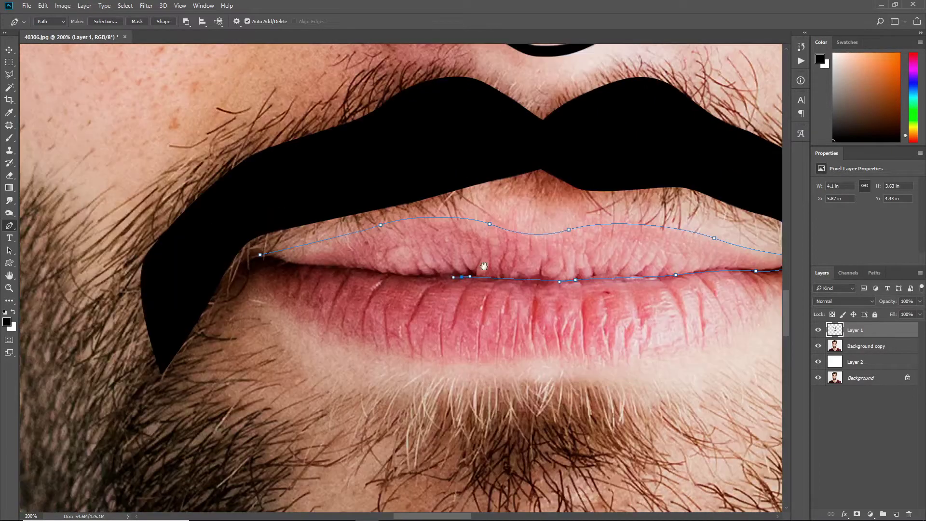
{"action": "left_click", "coordinate": [372, 272]}
{"action": "left_click", "coordinate": [294, 264]}
{"action": "left_click", "coordinate": [260, 254]}
{"action": "scroll", "coordinate": [499, 249], "scroll_direction": "down", "scroll_amount": 1}
{"action": "scroll", "coordinate": [499, 249], "scroll_direction": "right", "scroll_amount": 1}
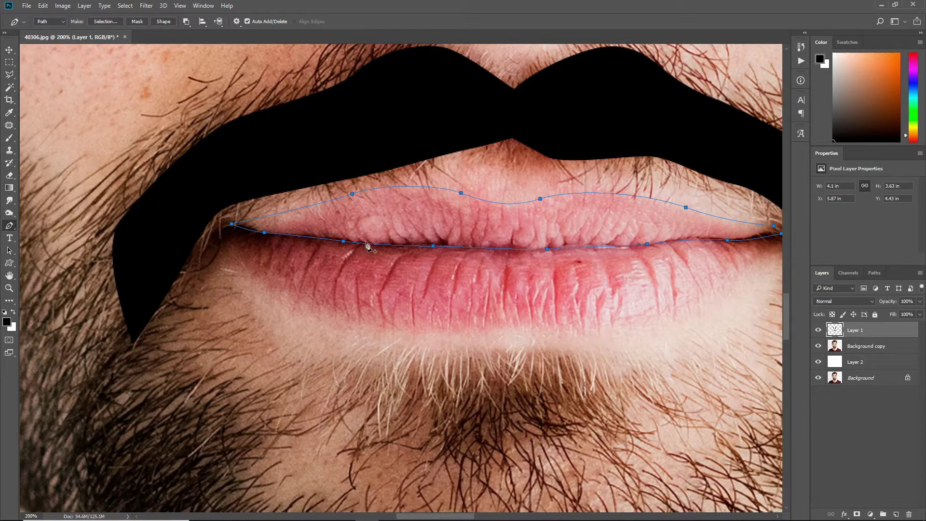
Stroke the lip outline with a thick black line
{"action": "right_click", "coordinate": [409, 273]}
{"action": "left_click", "coordinate": [463, 350]}
{"action": "right_click", "coordinate": [432, 339]}
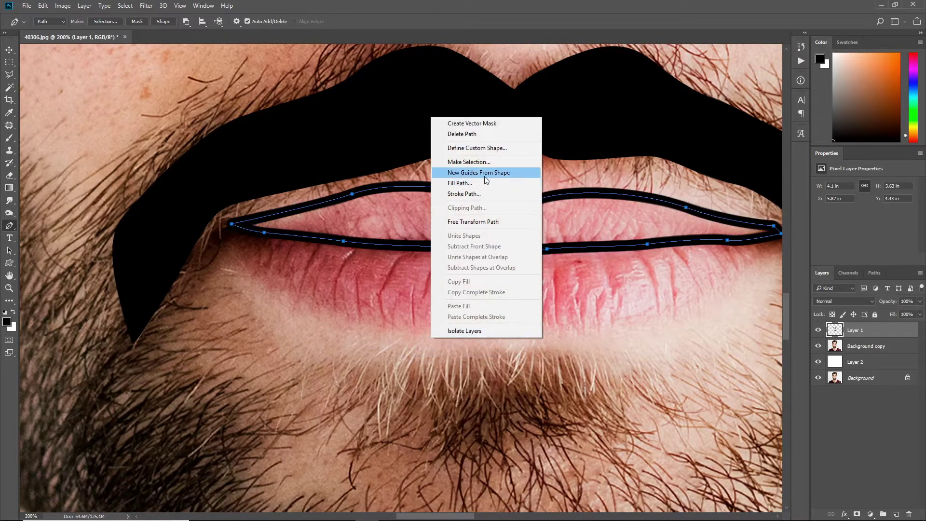
{"action": "left_click", "coordinate": [238, 225]}
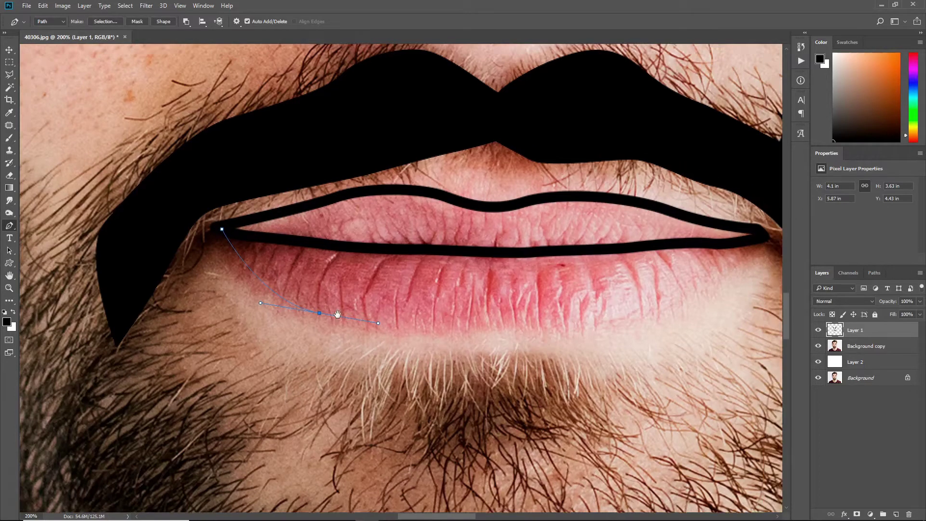
Trace the lower lip edge, stroke it in black, and delete the path
{"action": "scroll", "coordinate": [391, 317], "scroll_direction": "right", "scroll_amount": 3}
{"action": "left_click_drag", "start_coordinate": [342, 328], "coordinate": [356, 327]}
{"action": "scroll", "coordinate": [347, 330], "scroll_direction": "right", "scroll_amount": 3}
{"action": "scroll", "coordinate": [347, 330], "scroll_direction": "up", "scroll_amount": 1}
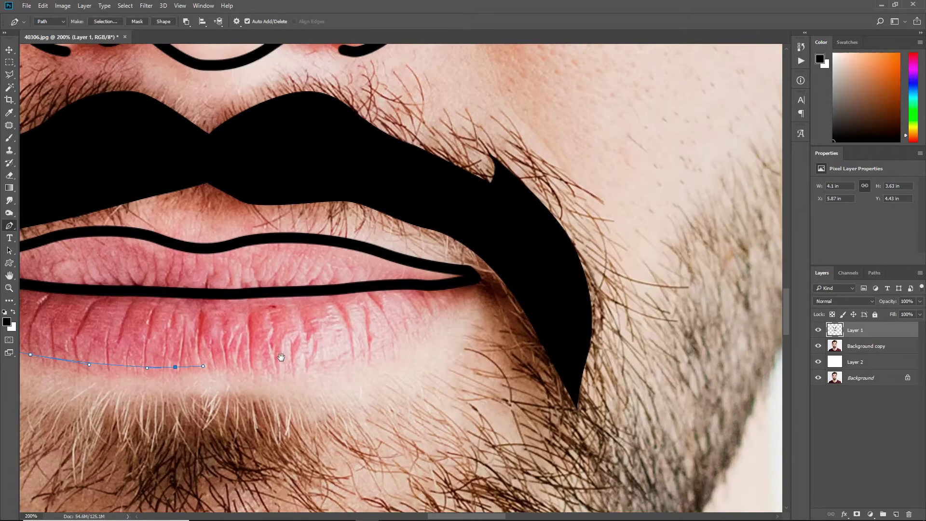
{"action": "left_click_drag", "start_coordinate": [332, 357], "coordinate": [365, 353]}
{"action": "left_click_drag", "start_coordinate": [461, 290], "coordinate": [469, 281]}
{"action": "right_click", "coordinate": [471, 281]}
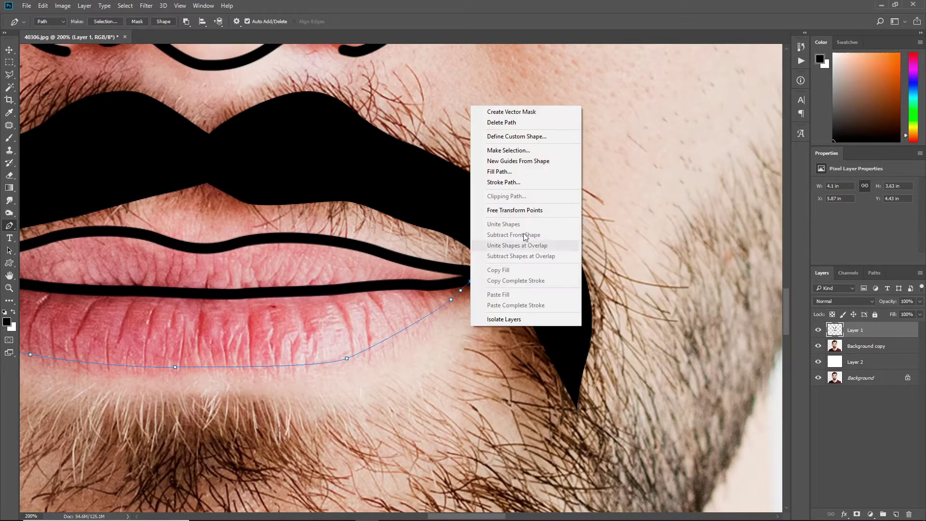
{"action": "left_click", "coordinate": [524, 151]}
{"action": "key", "text": "Escape"}
{"action": "right_click", "coordinate": [547, 198]}
{"action": "left_click", "coordinate": [569, 274]}
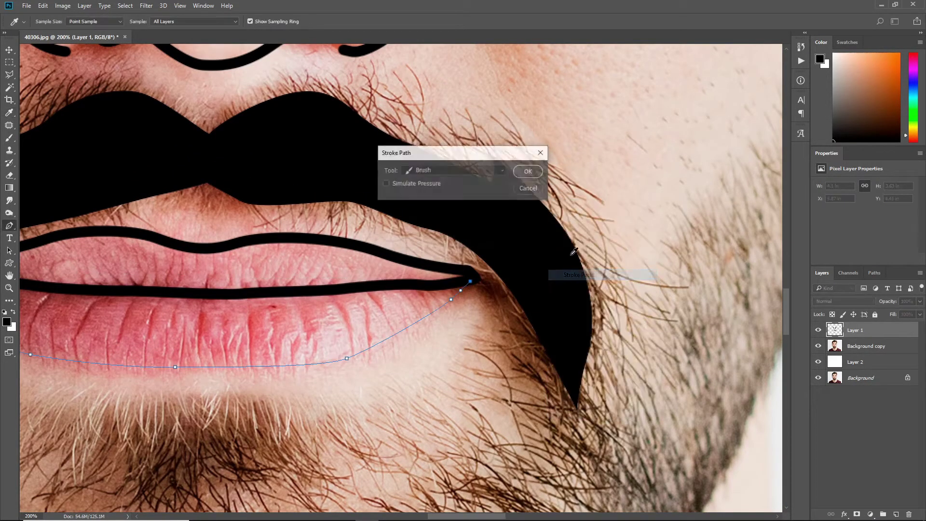
{"action": "key", "text": "Return"}
{"action": "right_click", "coordinate": [571, 256]}
{"action": "left_click", "coordinate": [635, 271]}
Zoom out and toggle the photo copy to check the finished mouth lines
{"action": "key", "text": "ctrl+minus"}
{"action": "key", "text": "ctrl+minus"}
{"action": "left_click", "coordinate": [817, 345]}
{"action": "key", "text": "ctrl+minus"}
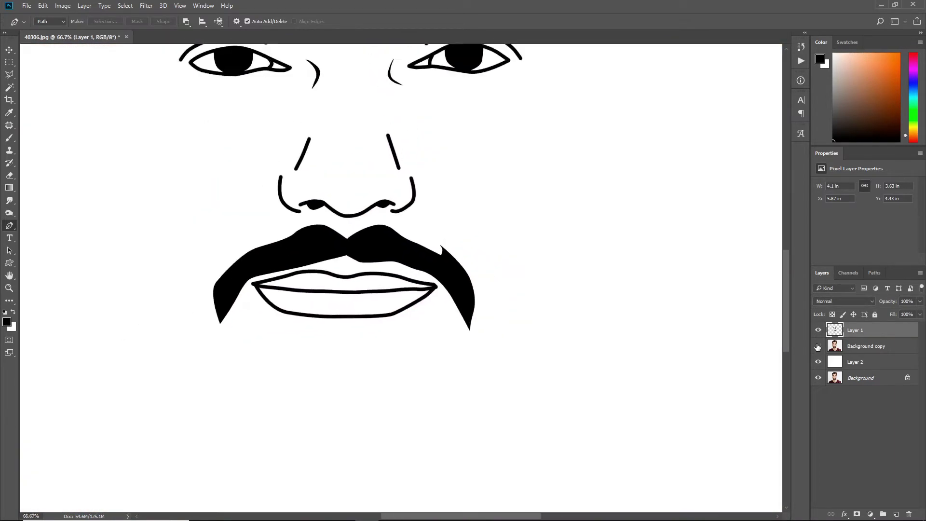
{"action": "key", "text": "ctrl+minus"}
{"action": "key", "text": "ctrl+minus"}
{"action": "left_click", "coordinate": [818, 346]}
{"action": "key", "text": "ctrl+plus"}
Pen-trace a closed goatee outline just below the lower lip
{"action": "key", "text": "ctrl+plus"}
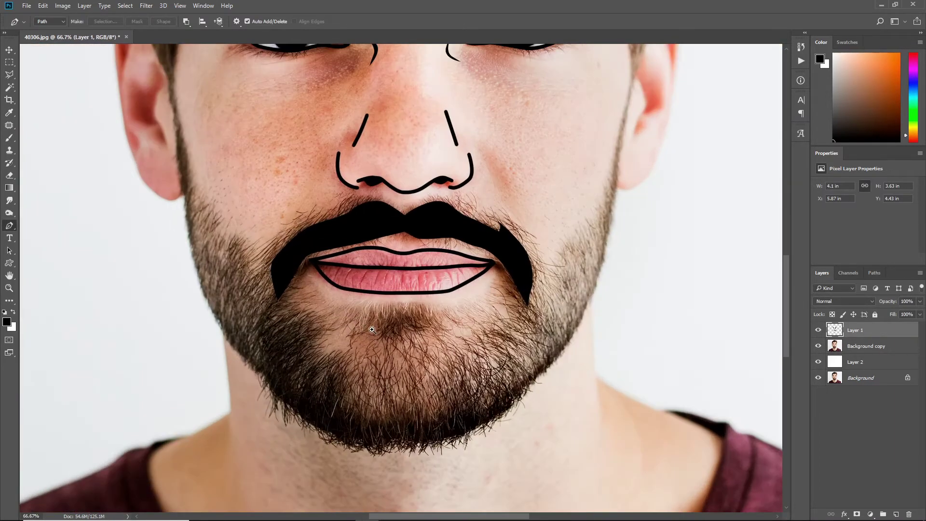
{"action": "key", "text": "ctrl+plus"}
{"action": "left_click", "coordinate": [371, 291]}
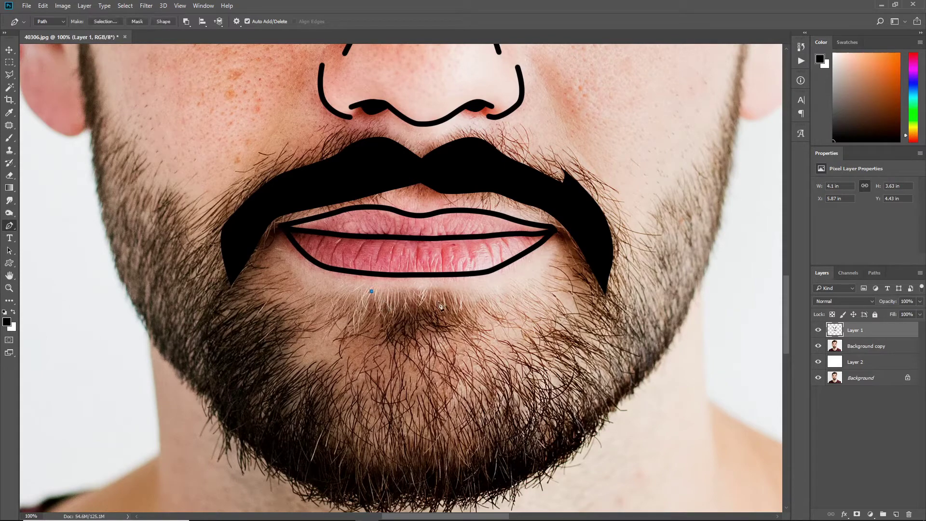
{"action": "left_click_drag", "start_coordinate": [442, 292], "coordinate": [458, 296]}
{"action": "scroll", "coordinate": [349, 339], "scroll_direction": "up", "scroll_amount": 1}
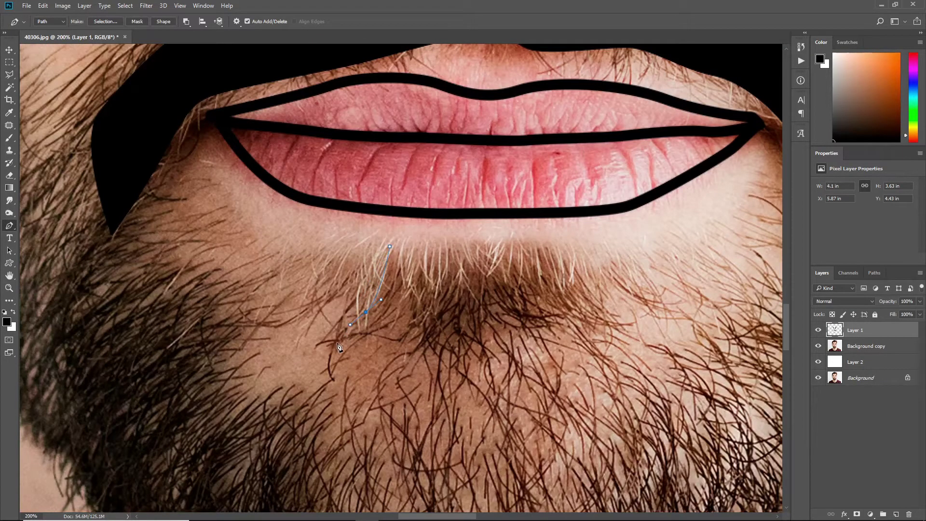
{"action": "left_click", "coordinate": [427, 345]}
{"action": "left_click_drag", "start_coordinate": [533, 298], "coordinate": [543, 292]}
{"action": "left_click", "coordinate": [570, 248]}
{"action": "left_click", "coordinate": [390, 246]}
Fill the goatee selection with black, deselect, and hide the photo copy to check
{"action": "right_click", "coordinate": [427, 264]}
{"action": "left_click", "coordinate": [462, 309]}
{"action": "key", "text": "alt+BackSpace"}
{"action": "key", "text": "ctrl+d"}
{"action": "scroll", "coordinate": [462, 314], "scroll_direction": "down", "scroll_amount": 2}
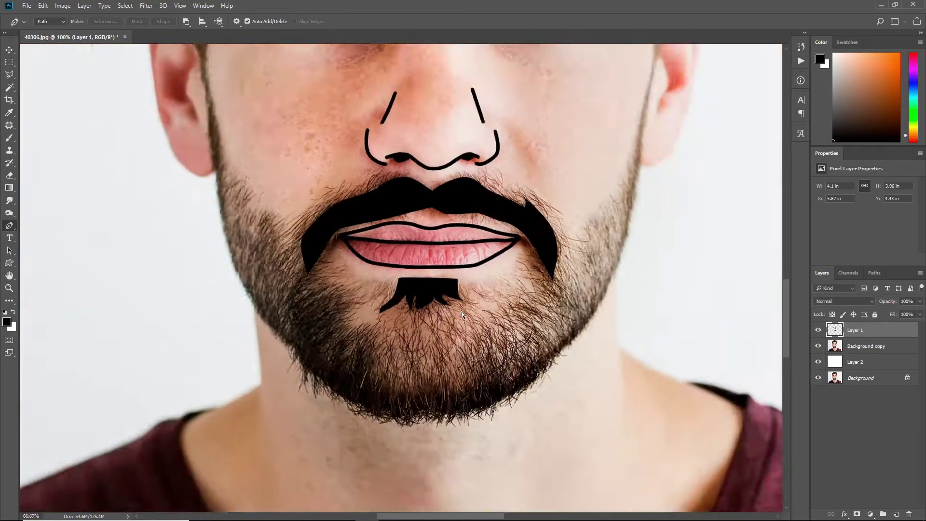
{"action": "scroll", "coordinate": [462, 313], "scroll_direction": "down", "scroll_amount": 1}
{"action": "left_click", "coordinate": [817, 346]}
Pen-trace the face outline along the hairline and down the temple
{"action": "scroll", "coordinate": [531, 265], "scroll_direction": "up", "scroll_amount": 1}
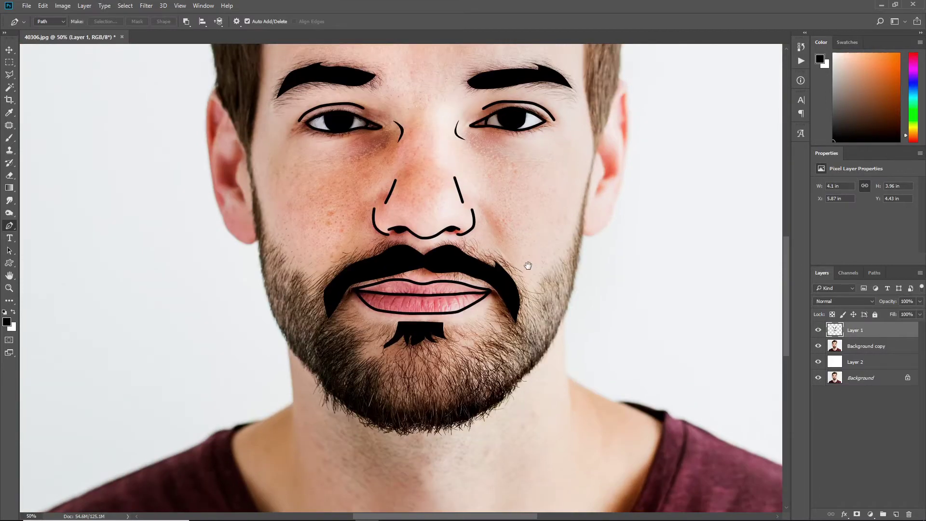
{"action": "scroll", "coordinate": [543, 275], "scroll_direction": "up", "scroll_amount": 1}
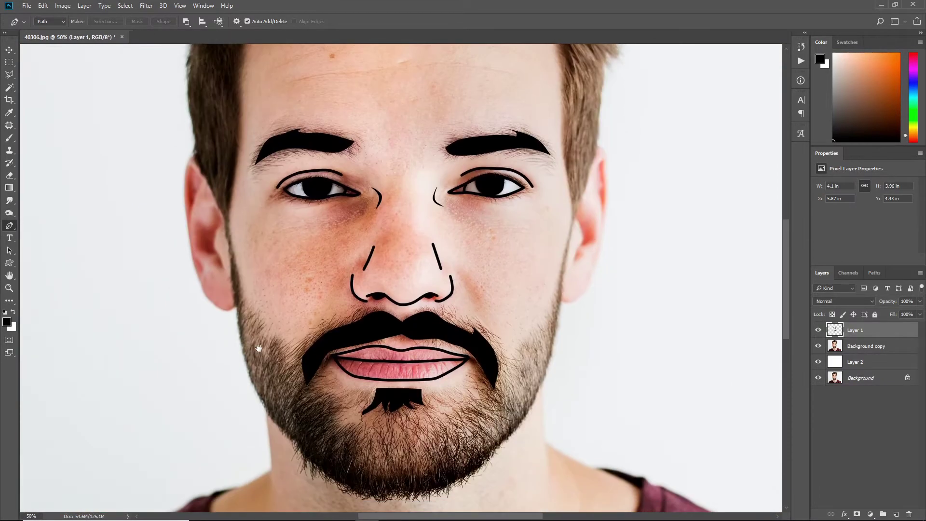
{"action": "scroll", "coordinate": [434, 217], "scroll_direction": "up", "scroll_amount": 1}
{"action": "left_click_drag", "start_coordinate": [255, 177], "coordinate": [312, 335]}
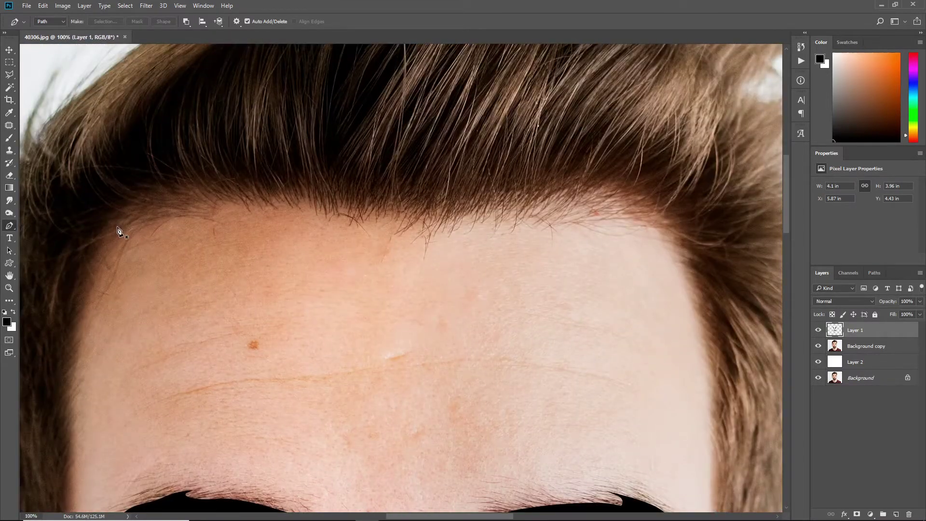
{"action": "left_click", "coordinate": [302, 210]}
{"action": "left_click_drag", "start_coordinate": [302, 210], "coordinate": [203, 233]}
{"action": "left_click", "coordinate": [224, 195]}
{"action": "left_click", "coordinate": [295, 185]}
{"action": "left_click_drag", "start_coordinate": [296, 184], "coordinate": [343, 143]}
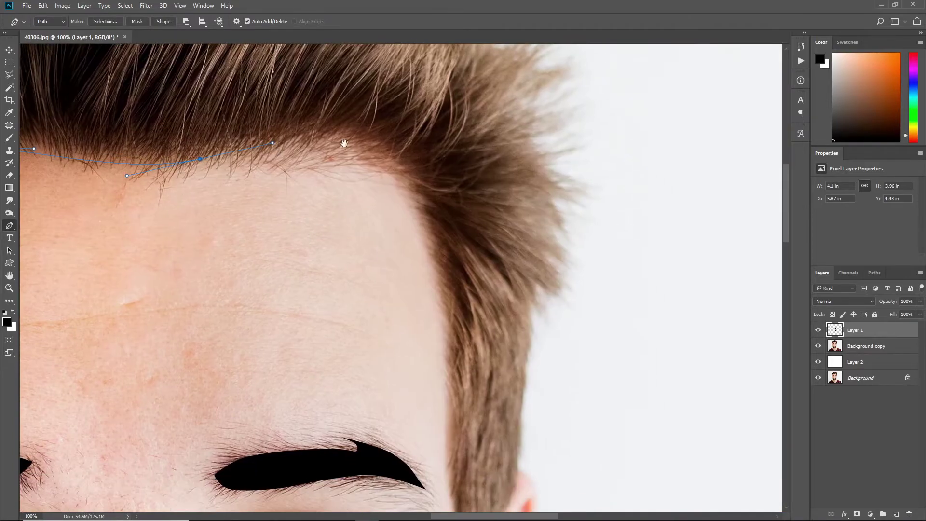
{"action": "left_click_drag", "start_coordinate": [434, 307], "coordinate": [434, 215]}
{"action": "left_click", "coordinate": [447, 255]}
{"action": "mouse_move", "coordinate": [453, 359]}
{"action": "left_mouse_down"}
{"action": "mouse_move", "coordinate": [455, 145]}
{"action": "mouse_move", "coordinate": [452, 193]}
{"action": "left_mouse_up"}
Continue the outline around the jaw, chin and left side, closing it at the hairline
{"action": "mouse_move", "coordinate": [457, 271]}
{"action": "left_mouse_down"}
{"action": "mouse_move", "coordinate": [482, 181]}
{"action": "mouse_move", "coordinate": [476, 203]}
{"action": "left_mouse_up"}
{"action": "mouse_move", "coordinate": [444, 382]}
{"action": "left_mouse_down"}
{"action": "mouse_move", "coordinate": [473, 287]}
{"action": "mouse_move", "coordinate": [477, 307]}
{"action": "left_mouse_up"}
{"action": "left_click_drag", "start_coordinate": [431, 442], "coordinate": [489, 259]}
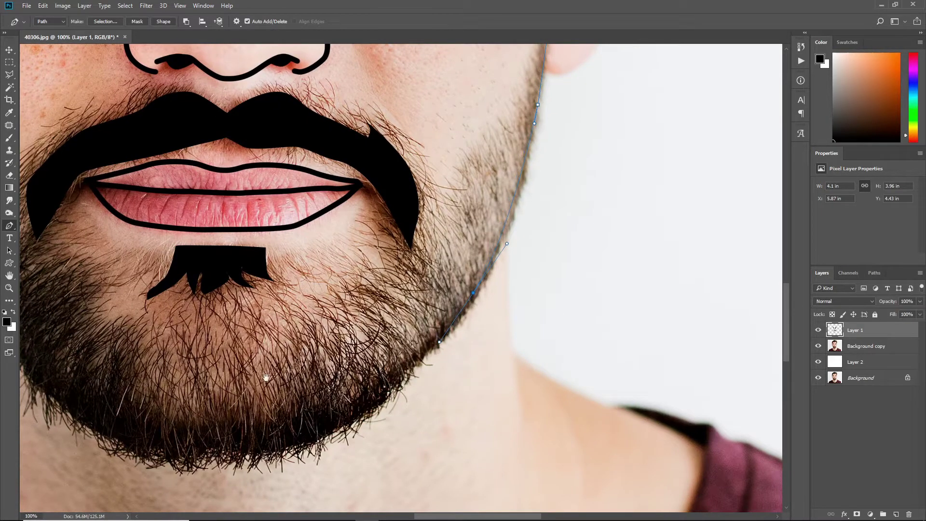
{"action": "mouse_move", "coordinate": [313, 449]}
{"action": "left_mouse_down"}
{"action": "mouse_move", "coordinate": [424, 385]}
{"action": "mouse_move", "coordinate": [355, 391]}
{"action": "left_mouse_up"}
{"action": "left_click_drag", "start_coordinate": [242, 344], "coordinate": [412, 394]}
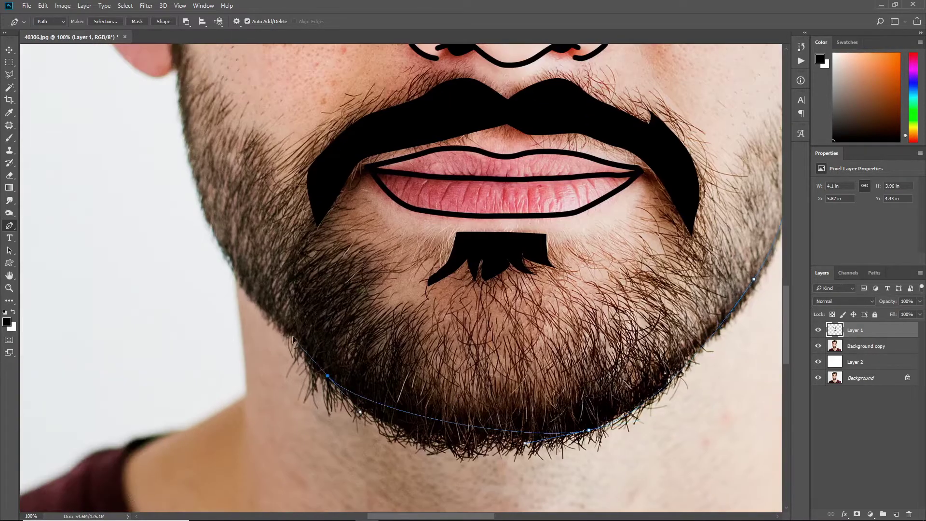
{"action": "mouse_move", "coordinate": [235, 273]}
{"action": "left_mouse_down"}
{"action": "mouse_move", "coordinate": [233, 215]}
{"action": "mouse_move", "coordinate": [274, 322]}
{"action": "left_mouse_up"}
{"action": "mouse_move", "coordinate": [215, 195]}
{"action": "left_mouse_down"}
{"action": "mouse_move", "coordinate": [213, 161]}
{"action": "mouse_move", "coordinate": [235, 448]}
{"action": "left_mouse_up"}
{"action": "left_click_drag", "start_coordinate": [223, 330], "coordinate": [226, 390]}
{"action": "mouse_move", "coordinate": [242, 268]}
{"action": "left_mouse_down"}
{"action": "mouse_move", "coordinate": [242, 213]}
{"action": "mouse_move", "coordinate": [236, 415]}
{"action": "mouse_move", "coordinate": [253, 231]}
{"action": "left_mouse_up"}
{"action": "key", "text": "ctrl+z"}
{"action": "mouse_move", "coordinate": [240, 336]}
{"action": "left_mouse_down"}
{"action": "mouse_move", "coordinate": [237, 317]}
{"action": "mouse_move", "coordinate": [251, 403]}
{"action": "left_mouse_up"}
{"action": "key", "text": "ctrl+z"}
{"action": "scroll", "coordinate": [242, 326], "scroll_direction": "up", "scroll_amount": 2}
{"action": "left_click", "coordinate": [272, 275]}
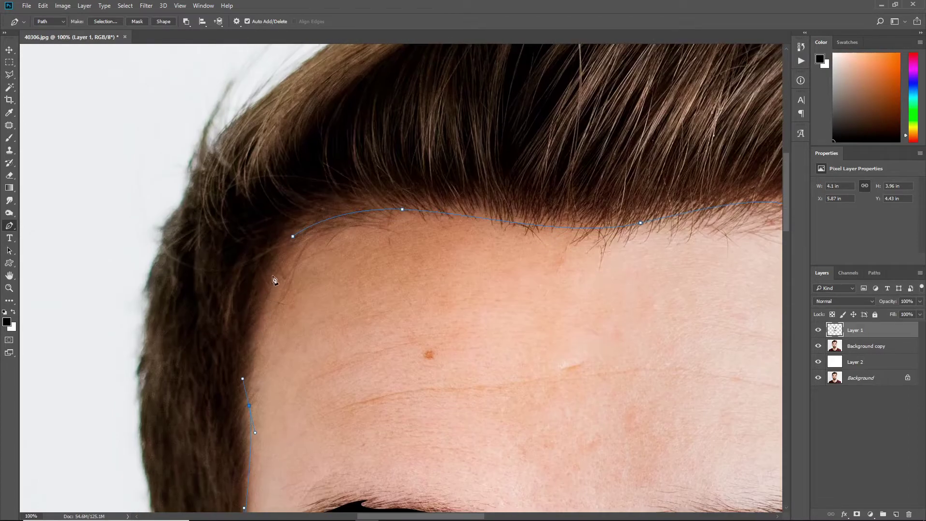
{"action": "left_click", "coordinate": [292, 236]}
Stroke the face path in black, delete it, and check the whole line art
{"action": "right_click", "coordinate": [342, 264]}
{"action": "key", "text": "Escape"}
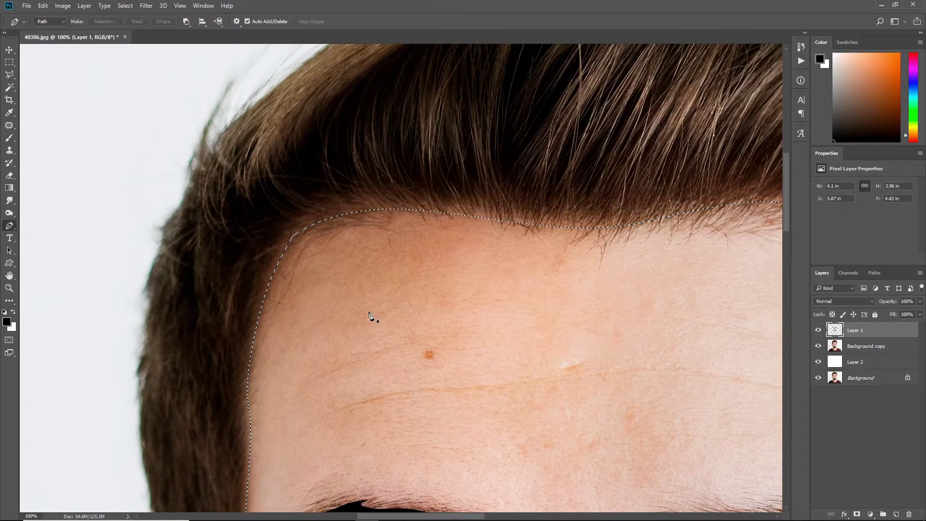
{"action": "right_click", "coordinate": [368, 314]}
{"action": "key", "text": "Escape"}
{"action": "right_click", "coordinate": [516, 274]}
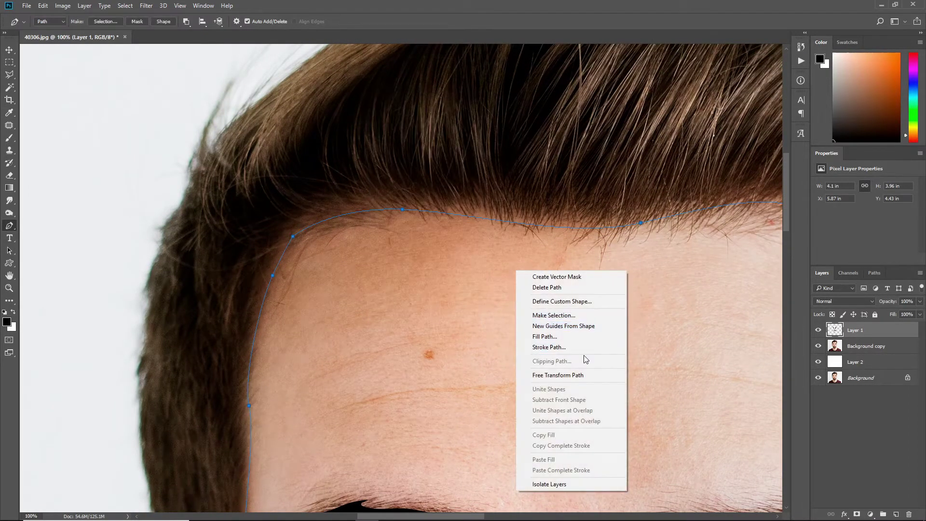
{"action": "left_click", "coordinate": [583, 355]}
{"action": "right_click", "coordinate": [583, 350]}
{"action": "left_click", "coordinate": [635, 149]}
{"action": "key", "text": "ctrl+0"}
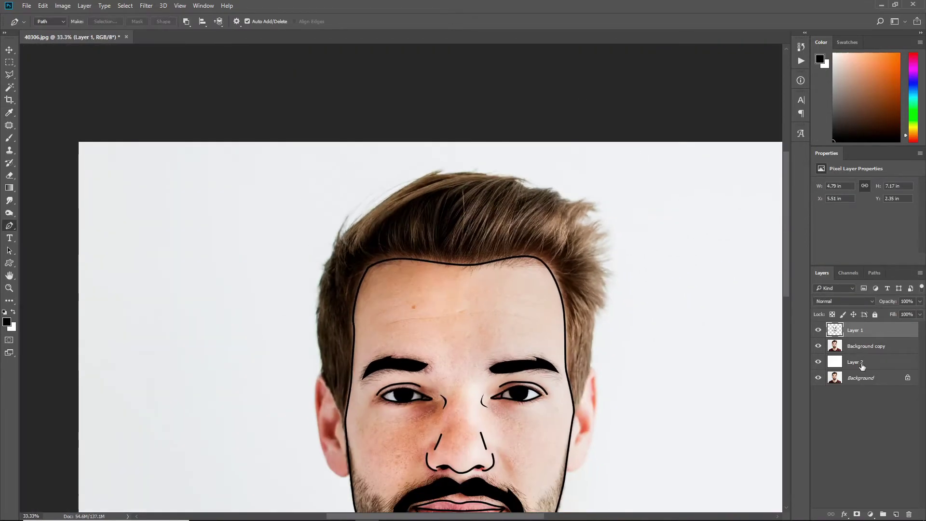
{"action": "left_click", "coordinate": [817, 346]}
Show the photo copy and pen-trace the beard's upper edge down the left cheek
{"action": "left_click", "coordinate": [817, 346]}
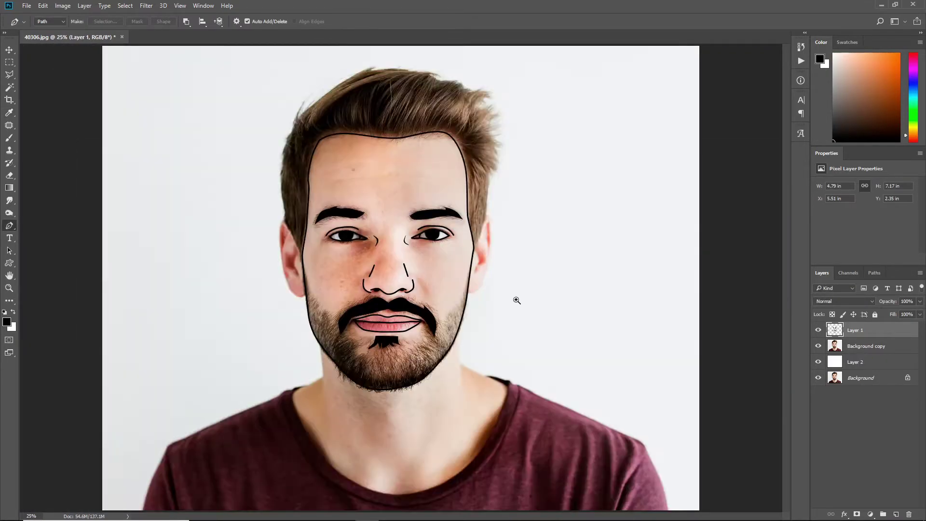
{"action": "key", "text": "ctrl+1"}
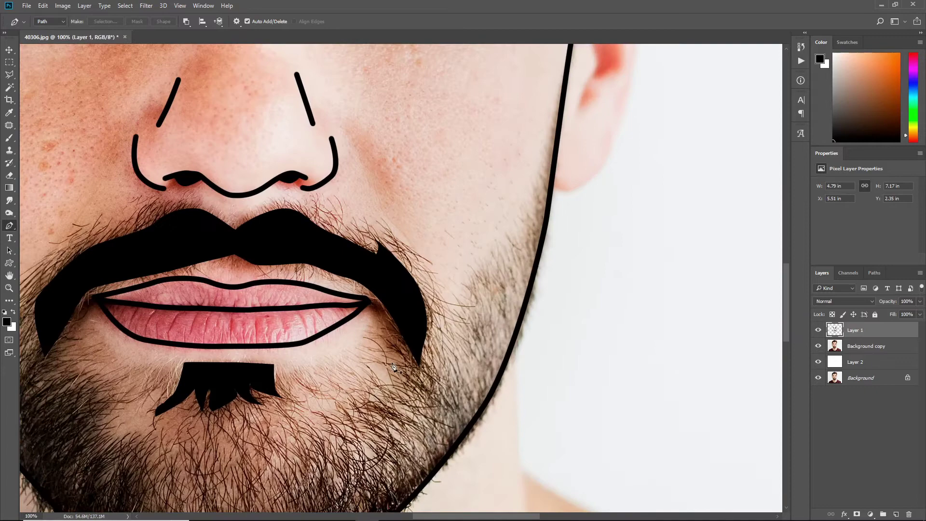
{"action": "left_click_drag", "start_coordinate": [391, 365], "coordinate": [573, 317]}
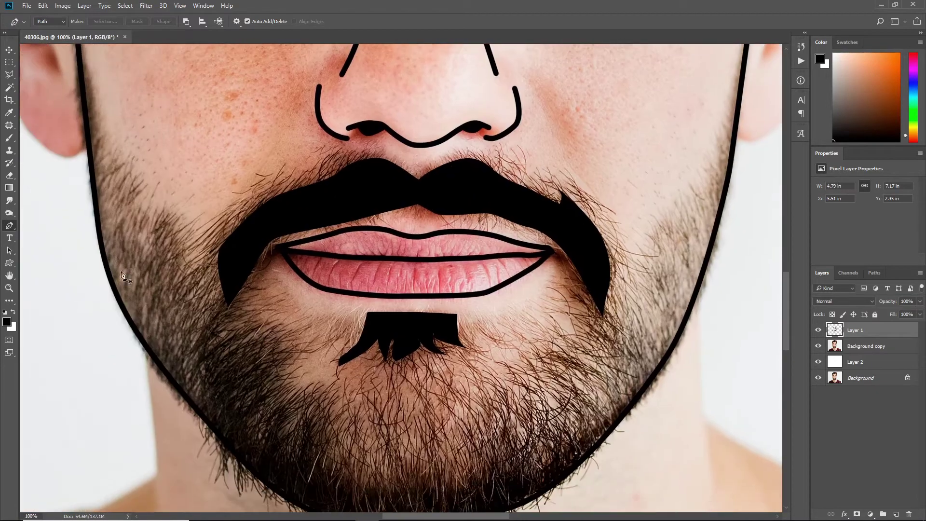
{"action": "left_click_drag", "start_coordinate": [101, 87], "coordinate": [129, 250]}
{"action": "left_click", "coordinate": [108, 204]}
{"action": "left_click_drag", "start_coordinate": [137, 317], "coordinate": [140, 335]}
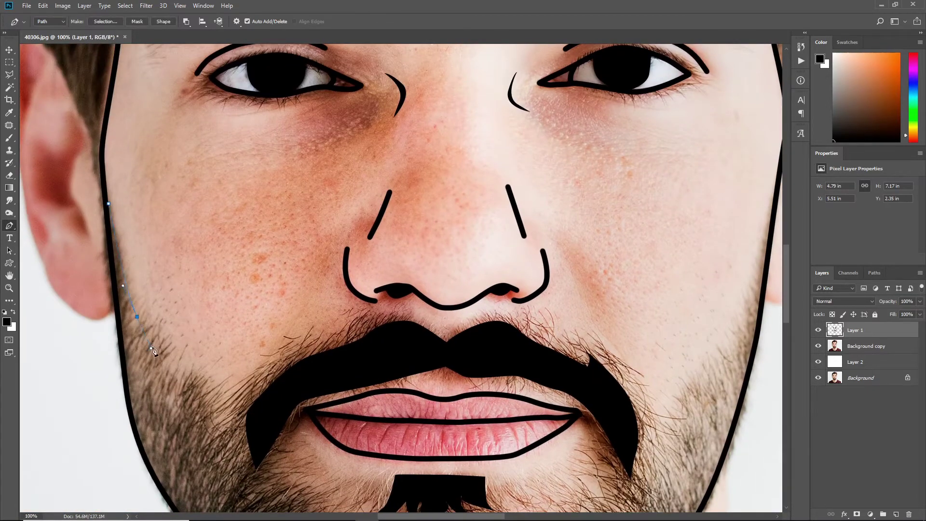
{"action": "left_click", "coordinate": [174, 381]}
{"action": "scroll", "coordinate": [197, 362], "scroll_direction": "down", "scroll_amount": 2}
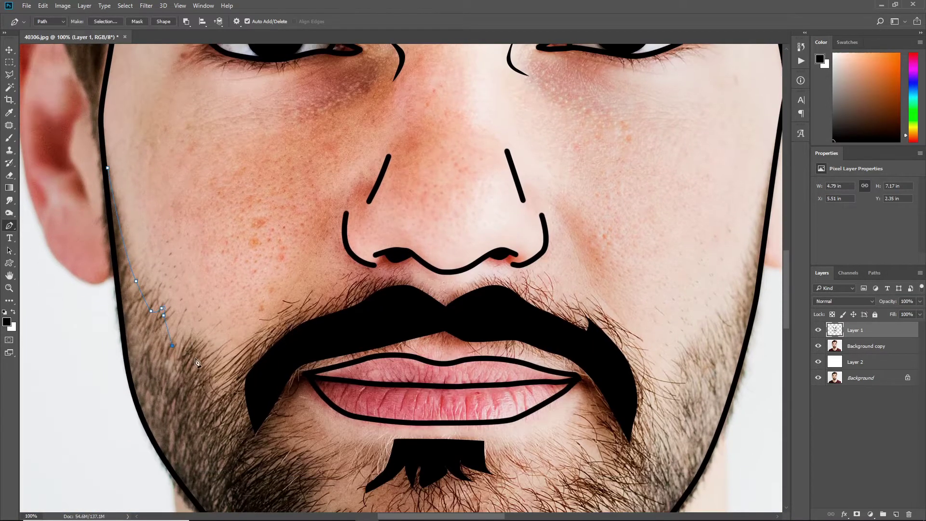
{"action": "scroll", "coordinate": [226, 400], "scroll_direction": "down", "scroll_amount": 2}
{"action": "left_click_drag", "start_coordinate": [213, 358], "coordinate": [219, 365]}
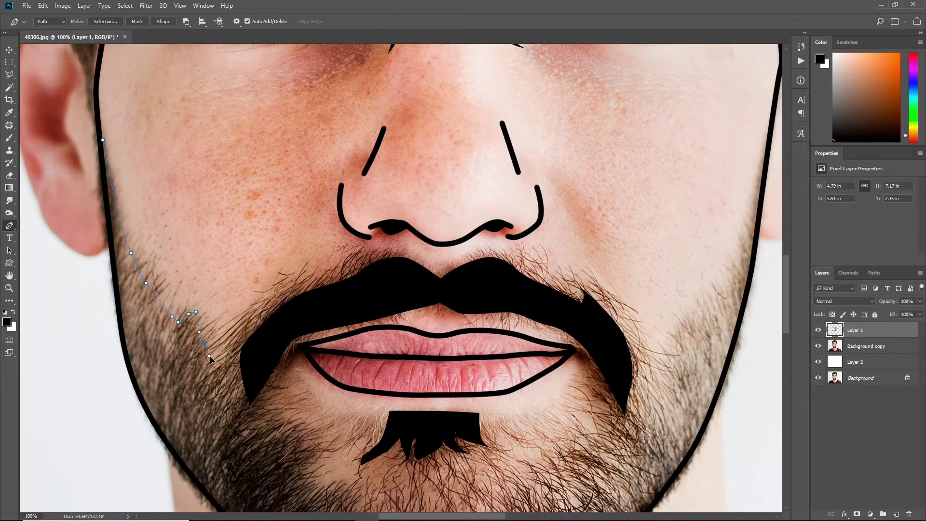
{"action": "scroll", "coordinate": [257, 330], "scroll_direction": "down", "scroll_amount": 2}
Continue the beard outline past the mustache and goatee, up the right jaw to the face edge
{"action": "left_click", "coordinate": [272, 311]}
{"action": "left_click_drag", "start_coordinate": [263, 346], "coordinate": [264, 365]}
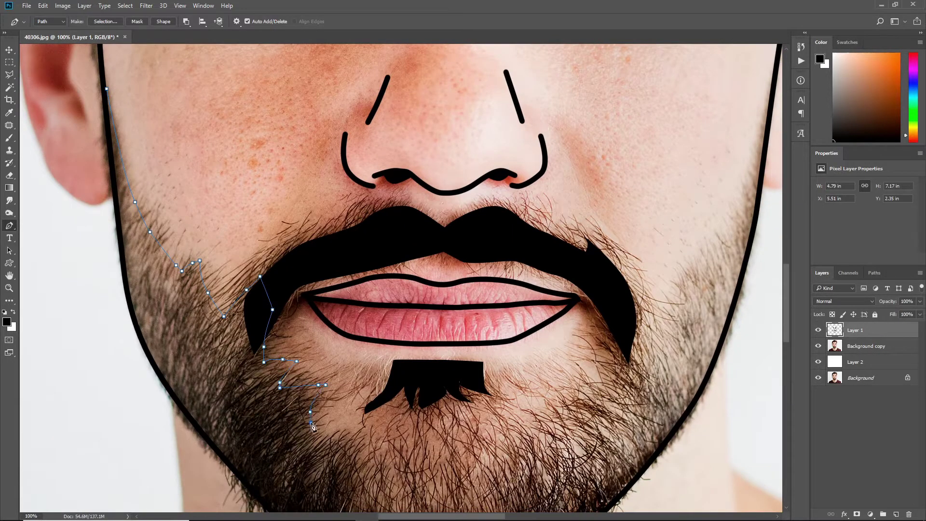
{"action": "scroll", "coordinate": [311, 425], "scroll_direction": "down", "scroll_amount": 2}
{"action": "left_click_drag", "start_coordinate": [347, 407], "coordinate": [367, 403]}
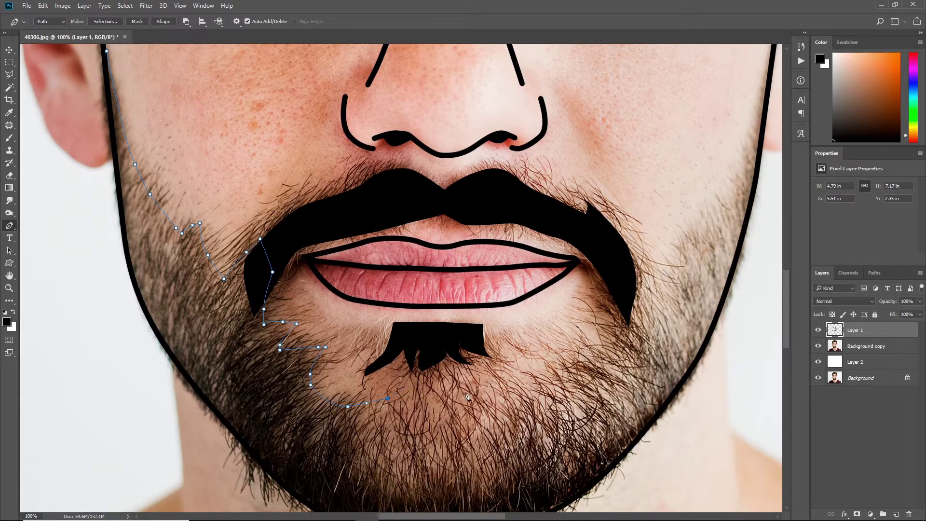
{"action": "left_click_drag", "start_coordinate": [527, 402], "coordinate": [466, 423]}
{"action": "left_click", "coordinate": [480, 407]}
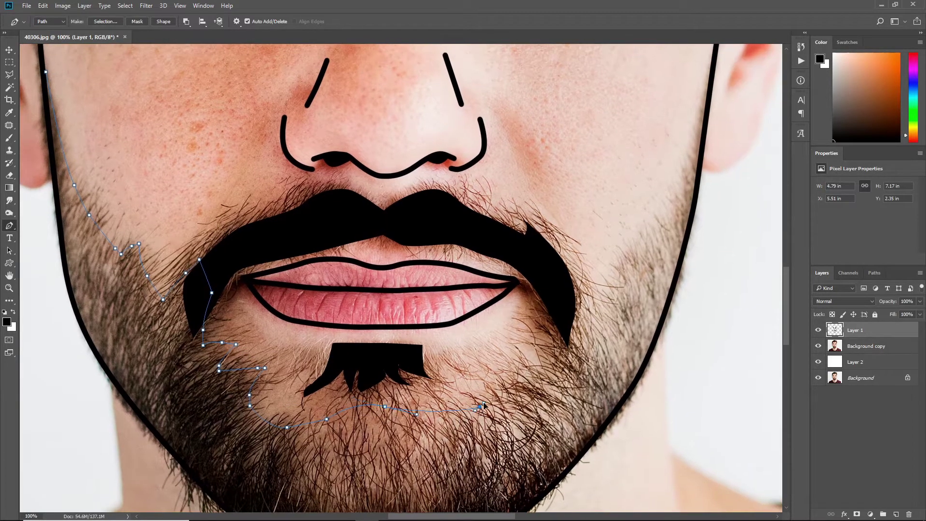
{"action": "left_click", "coordinate": [555, 323]}
{"action": "scroll", "coordinate": [554, 324], "scroll_direction": "up", "scroll_amount": 2}
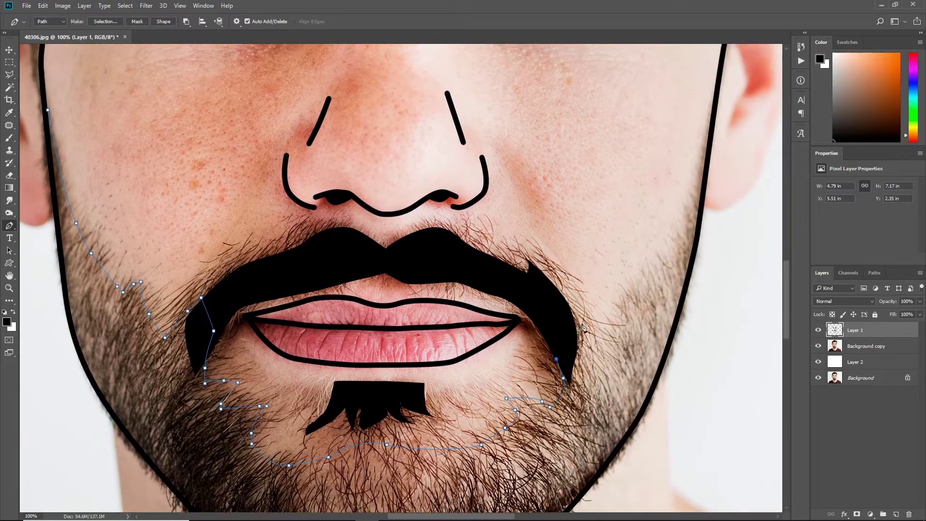
{"action": "left_click", "coordinate": [596, 333]}
{"action": "left_click_drag", "start_coordinate": [645, 283], "coordinate": [654, 267]}
{"action": "left_click_drag", "start_coordinate": [676, 183], "coordinate": [625, 291]}
{"action": "left_click", "coordinate": [643, 304]}
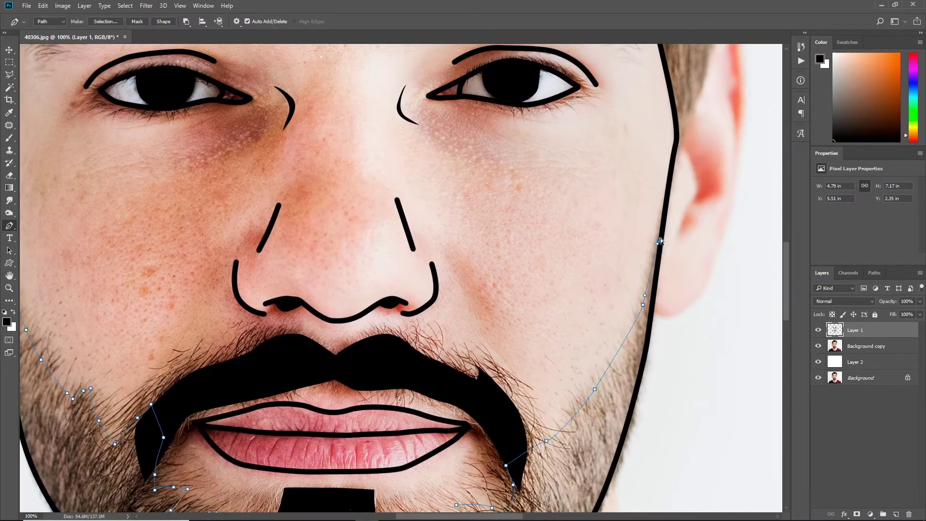
Stroke the beard outline path in black, then delete the path
{"action": "key", "text": "ctrl+minus"}
{"action": "key", "text": "ctrl+minus"}
{"action": "right_click", "coordinate": [531, 378]}
{"action": "left_click", "coordinate": [585, 227]}
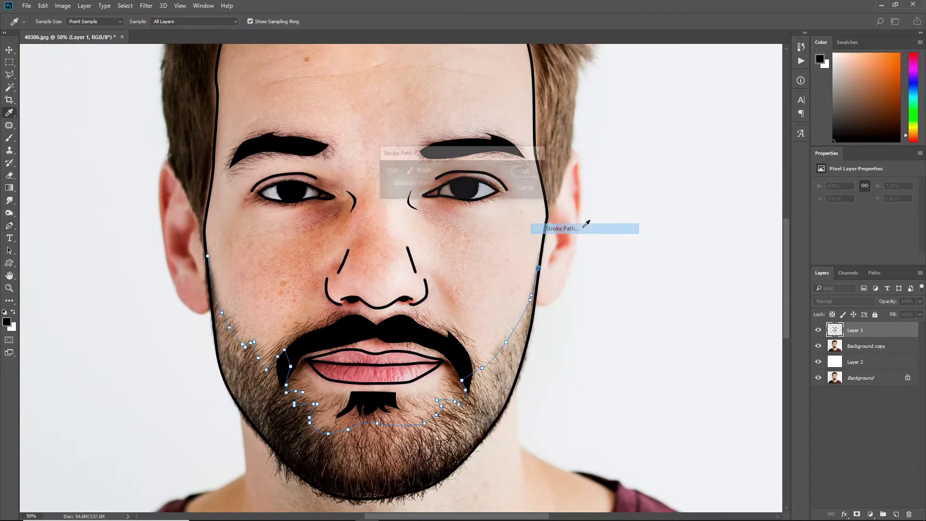
{"action": "key", "text": "Return"}
{"action": "right_click", "coordinate": [638, 285]}
{"action": "left_click", "coordinate": [695, 304]}
Hide the Background copy and Magic Wand-fill the beard area with solid black
{"action": "key", "text": "ctrl+minus"}
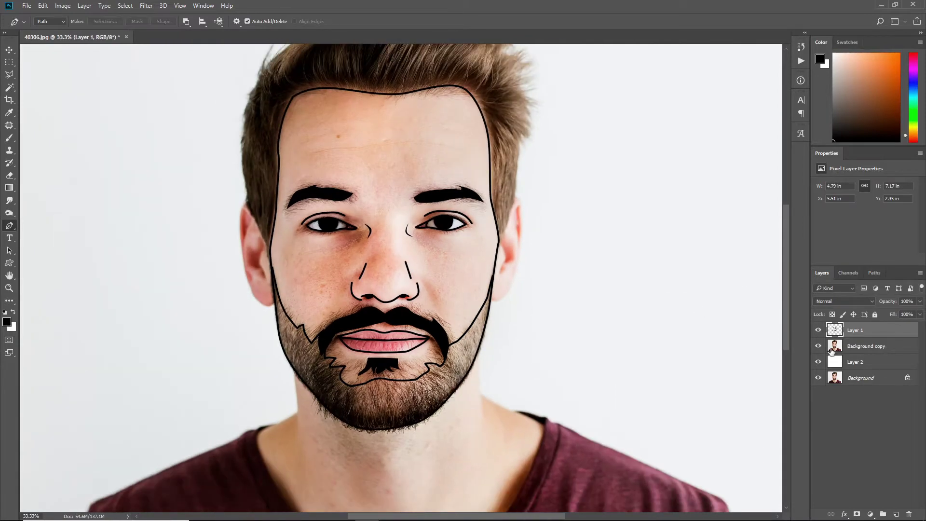
{"action": "left_click", "coordinate": [818, 346]}
{"action": "key", "text": "w"}
{"action": "left_click", "coordinate": [371, 404]}
{"action": "key", "text": "alt+BackSpace"}
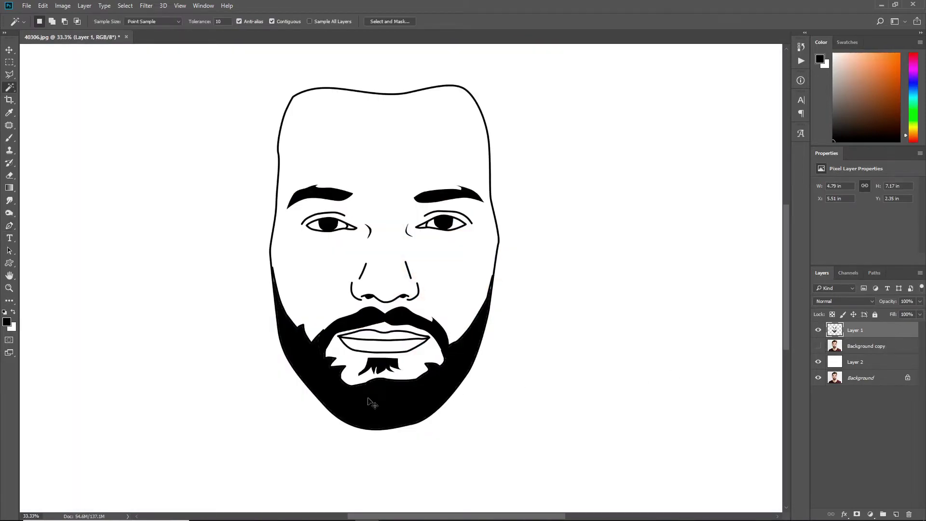
{"action": "left_click", "coordinate": [817, 345]}
Start a Pen path up the hair's left side
{"action": "scroll", "coordinate": [485, 288], "scroll_direction": "up", "scroll_amount": 2}
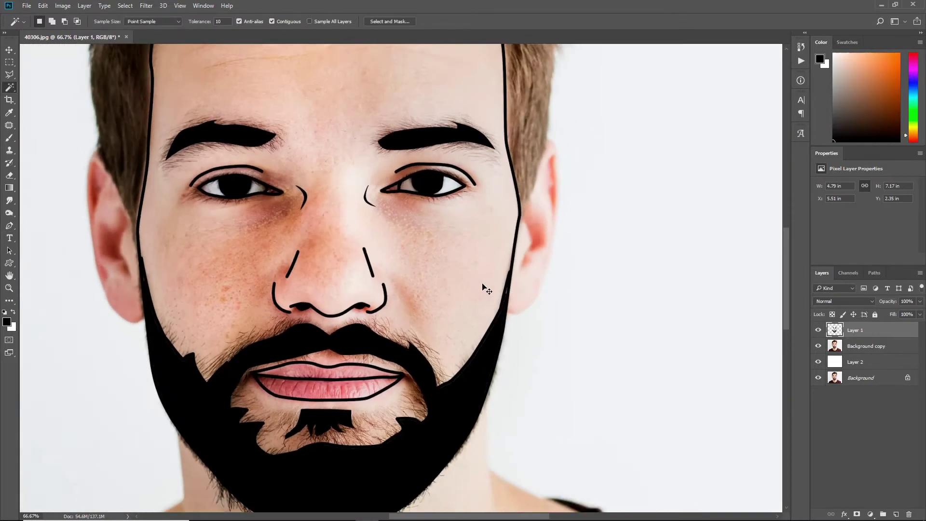
{"action": "scroll", "coordinate": [485, 288], "scroll_direction": "up", "scroll_amount": 5}
{"action": "key", "text": "p"}
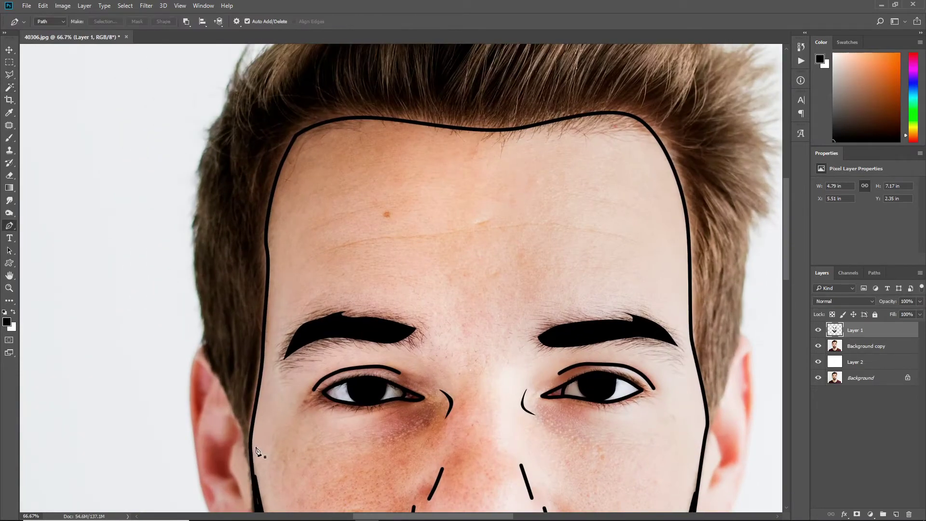
{"action": "left_click", "coordinate": [251, 462]}
{"action": "left_click", "coordinate": [238, 413]}
{"action": "left_click", "coordinate": [230, 396]}
{"action": "left_click", "coordinate": [221, 379]}
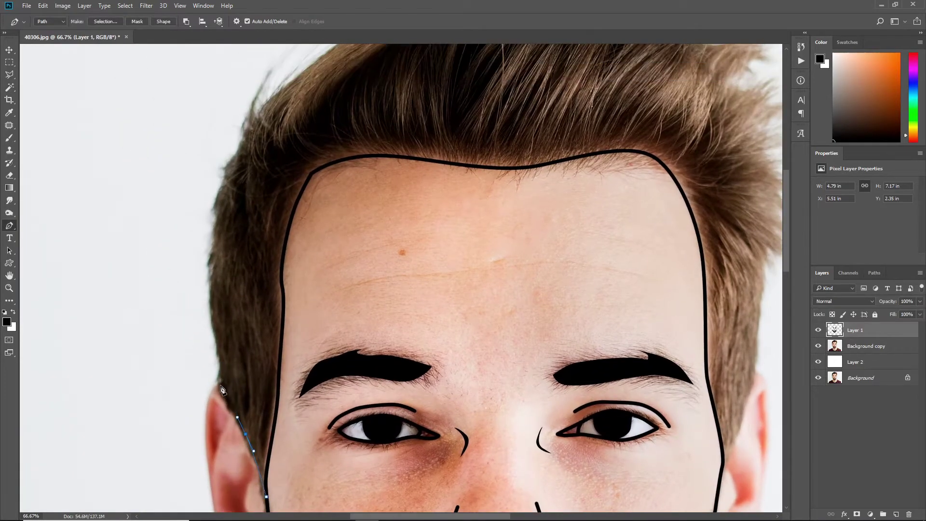
{"action": "left_click", "coordinate": [214, 344]}
Continue the hair path across the top of the head with curved points
{"action": "scroll", "coordinate": [222, 313], "scroll_direction": "up", "scroll_amount": 3}
{"action": "scroll", "coordinate": [241, 260], "scroll_direction": "up", "scroll_amount": 2}
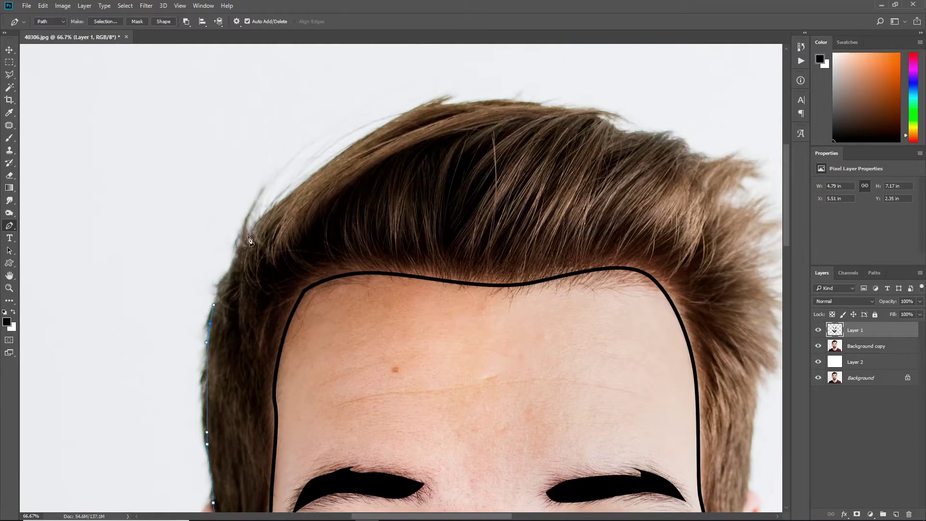
{"action": "scroll", "coordinate": [267, 218], "scroll_direction": "up", "scroll_amount": 3}
{"action": "scroll", "coordinate": [267, 218], "scroll_direction": "right", "scroll_amount": 3}
{"action": "scroll", "coordinate": [267, 218], "scroll_direction": "right", "scroll_amount": 1}
{"action": "left_click", "coordinate": [227, 229]}
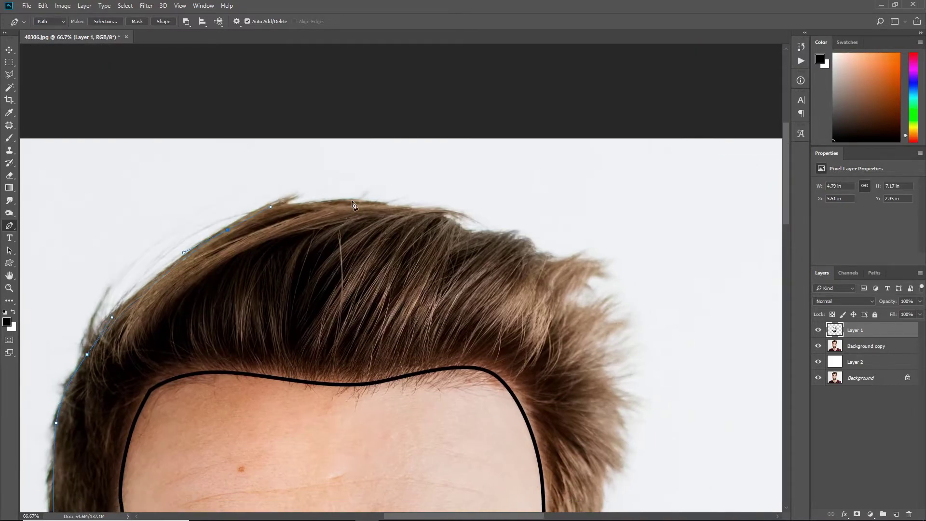
{"action": "left_click_drag", "start_coordinate": [360, 200], "coordinate": [396, 202]}
{"action": "left_click_drag", "start_coordinate": [459, 226], "coordinate": [471, 234]}
Trace the spiky tufts along the hair's right side
{"action": "scroll", "coordinate": [561, 307], "scroll_direction": "down", "scroll_amount": 1}
{"action": "left_click", "coordinate": [585, 266]}
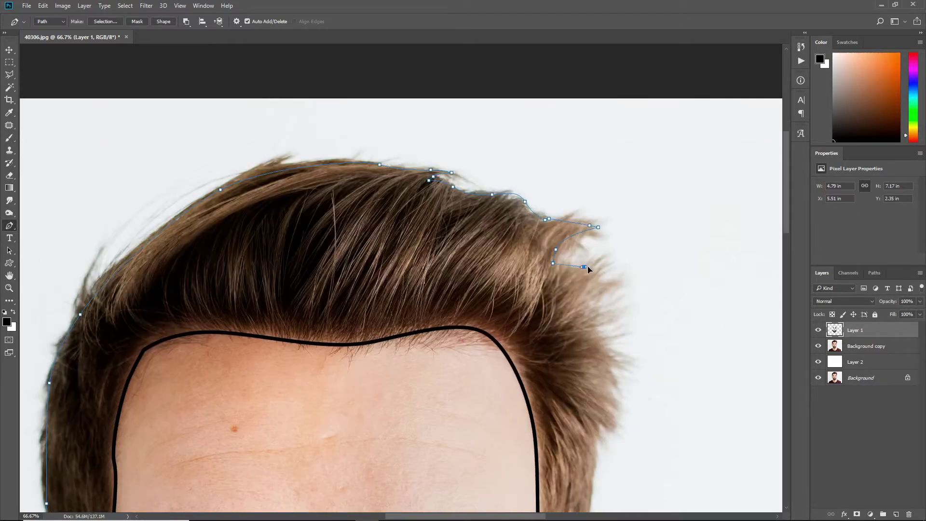
{"action": "scroll", "coordinate": [598, 287], "scroll_direction": "down", "scroll_amount": 1}
{"action": "left_click", "coordinate": [617, 242]}
{"action": "left_click", "coordinate": [595, 270]}
{"action": "left_click", "coordinate": [573, 285]}
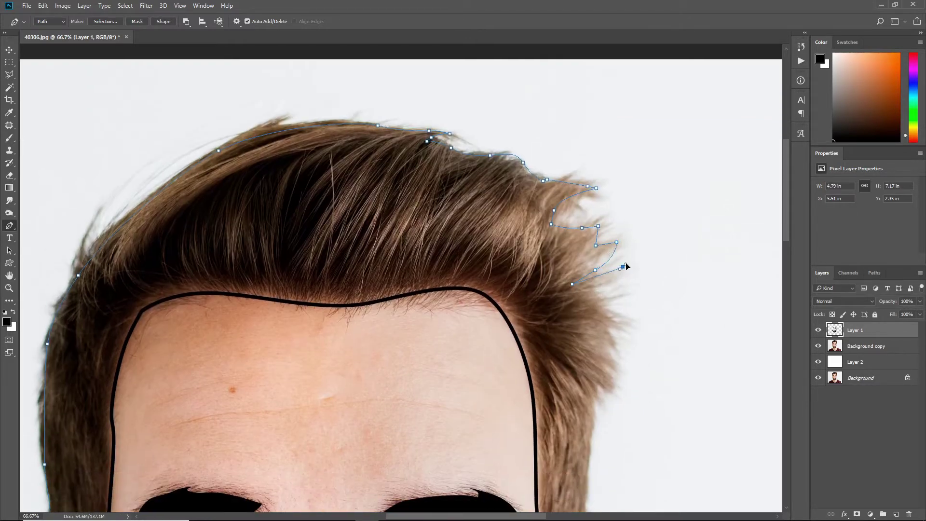
{"action": "left_click", "coordinate": [588, 299]}
Extend the hair outline down the right side to finish near the ear
{"action": "scroll", "coordinate": [590, 321], "scroll_direction": "down", "scroll_amount": 1}
{"action": "left_click", "coordinate": [606, 317]}
{"action": "left_click", "coordinate": [586, 345]}
{"action": "left_click", "coordinate": [607, 351]}
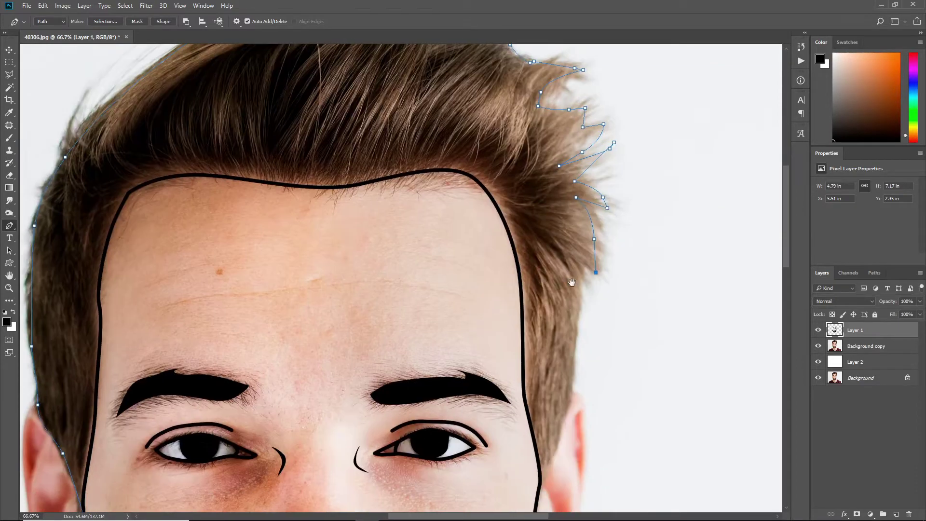
{"action": "scroll", "coordinate": [584, 308], "scroll_direction": "down", "scroll_amount": 3}
{"action": "left_click", "coordinate": [582, 322]}
{"action": "left_click", "coordinate": [575, 358]}
{"action": "left_click", "coordinate": [558, 414]}
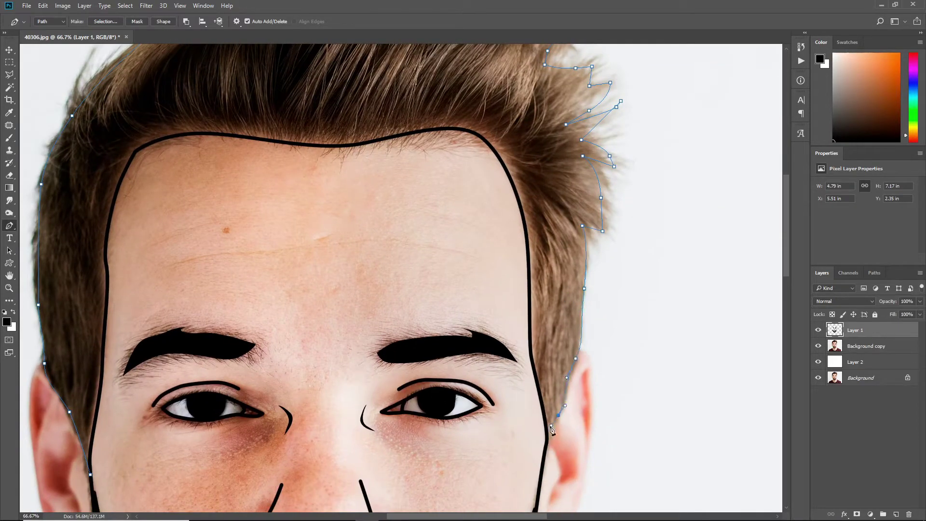
{"action": "left_click", "coordinate": [548, 431]}
Stroke the hair path in black, turn it into a selection and fill it black
{"action": "right_click", "coordinate": [546, 349]}
{"action": "left_click", "coordinate": [578, 205]}
{"action": "key", "text": "ctrl+minus"}
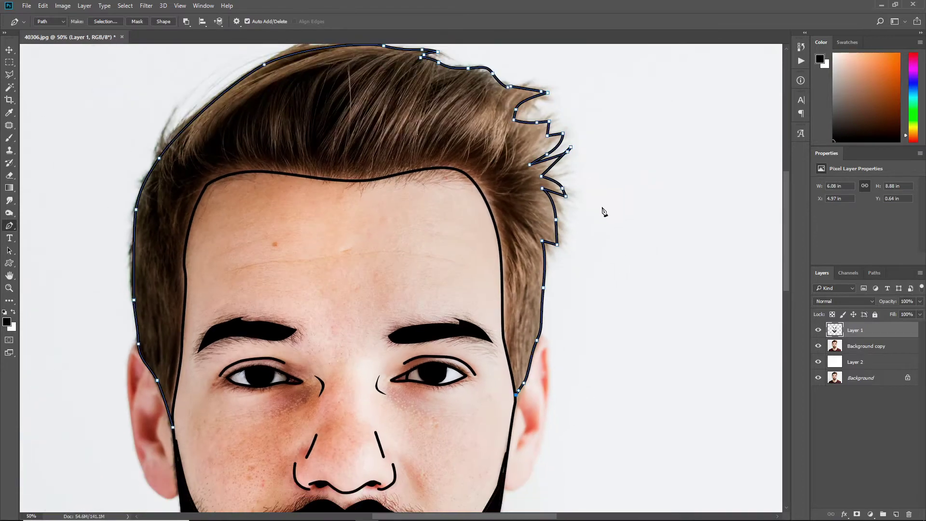
{"action": "left_click", "coordinate": [818, 345]}
{"action": "key", "text": "ctrl+Return"}
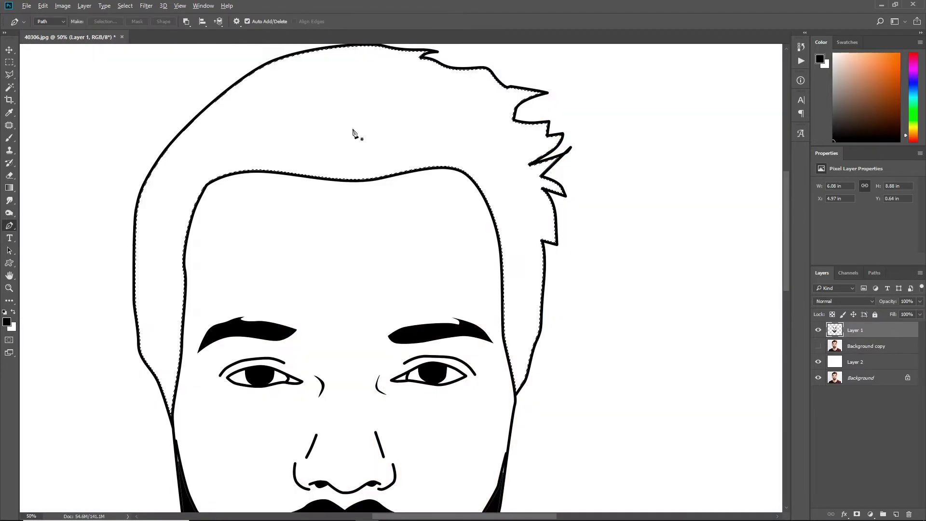
{"action": "key", "text": "alt+BackSpace"}
{"action": "key", "text": "ctrl+minus"}
Show the photo again and pen-trace the right ear's outline around the earlobe
{"action": "left_click", "coordinate": [818, 346]}
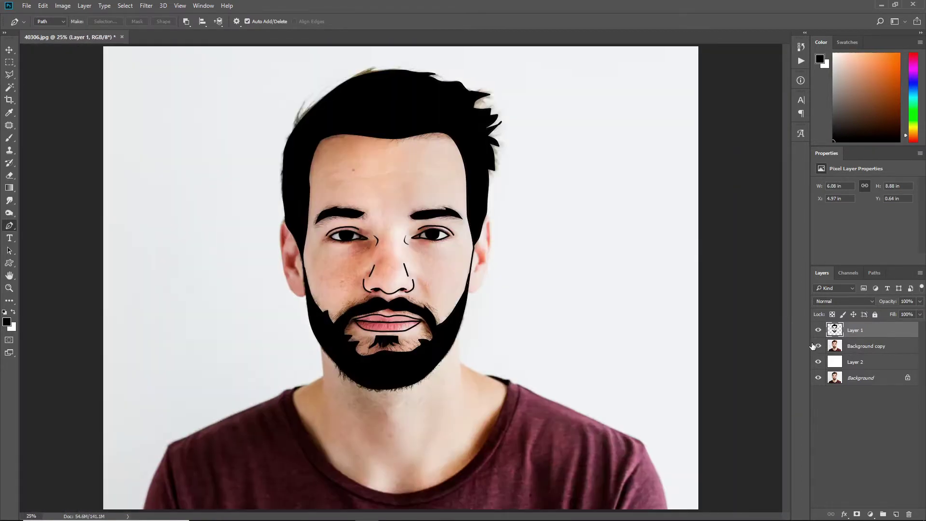
{"action": "scroll", "coordinate": [503, 259], "scroll_direction": "up", "scroll_amount": 3}
{"action": "left_click", "coordinate": [497, 137]}
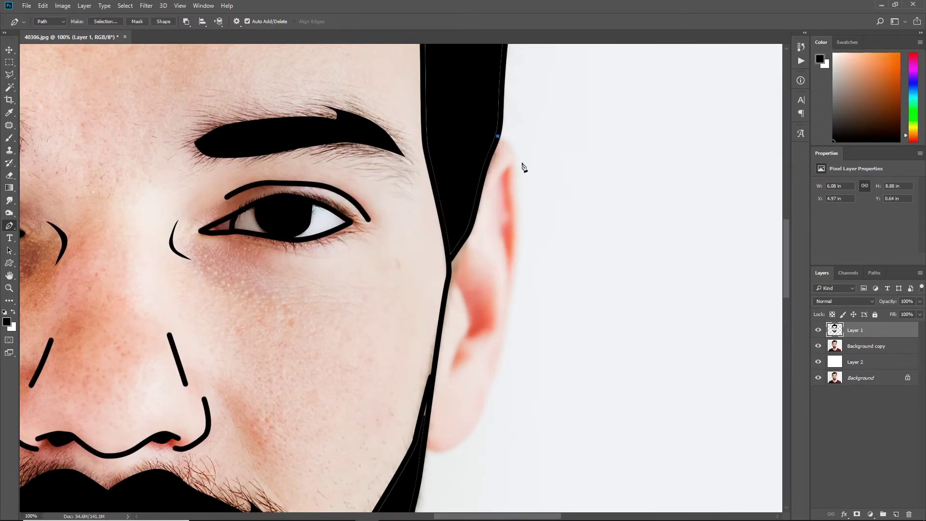
{"action": "scroll", "coordinate": [526, 207], "scroll_direction": "down", "scroll_amount": 2}
{"action": "mouse_move", "coordinate": [510, 266]}
{"action": "left_mouse_down"}
{"action": "mouse_move", "coordinate": [507, 294]}
{"action": "mouse_move", "coordinate": [522, 287]}
{"action": "left_mouse_up"}
{"action": "scroll", "coordinate": [531, 284], "scroll_direction": "down", "scroll_amount": 3}
{"action": "left_click_drag", "start_coordinate": [494, 319], "coordinate": [484, 322]}
{"action": "left_click", "coordinate": [470, 317]}
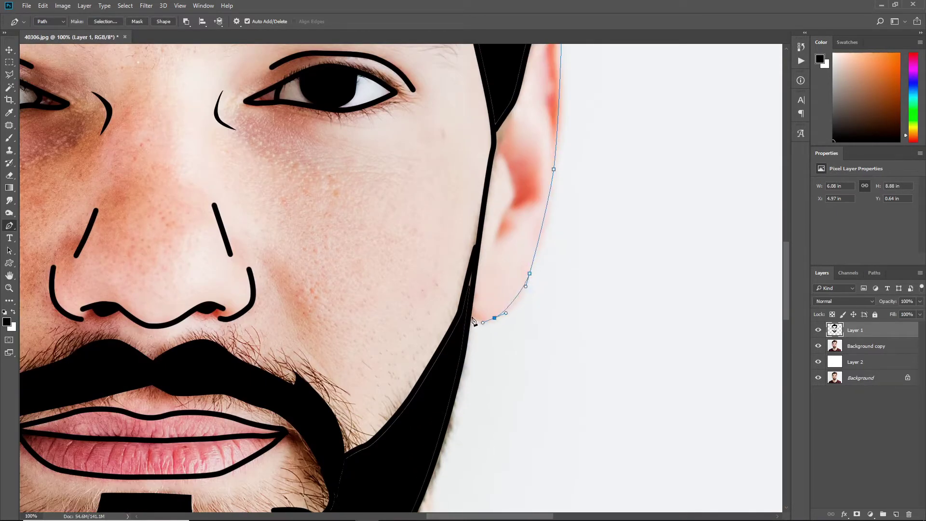
{"action": "scroll", "coordinate": [490, 323], "scroll_direction": "up", "scroll_amount": 2}
Stroke the right ear path in black and delete the path
{"action": "right_click", "coordinate": [661, 271]}
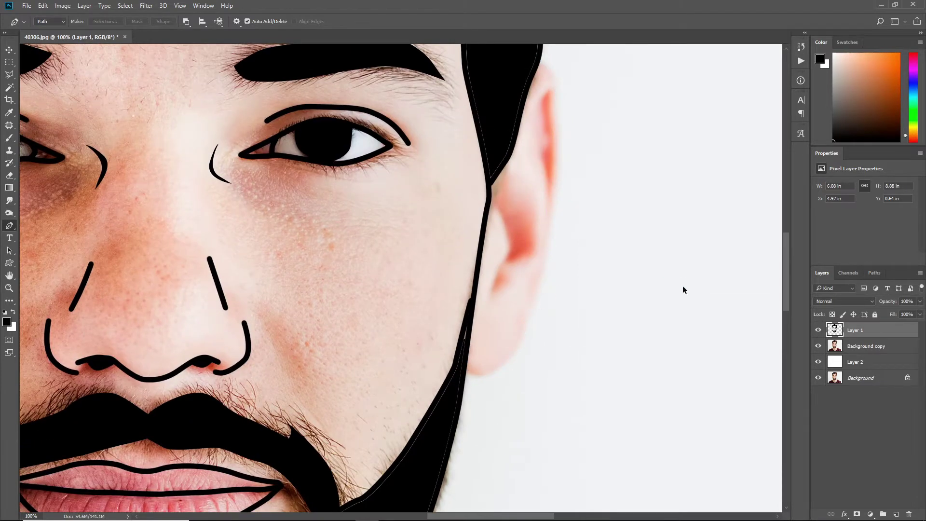
{"action": "right_click", "coordinate": [632, 284]}
{"action": "left_click", "coordinate": [671, 360]}
{"action": "key", "text": "Return"}
{"action": "right_click", "coordinate": [670, 356]}
{"action": "left_click", "coordinate": [713, 156]}
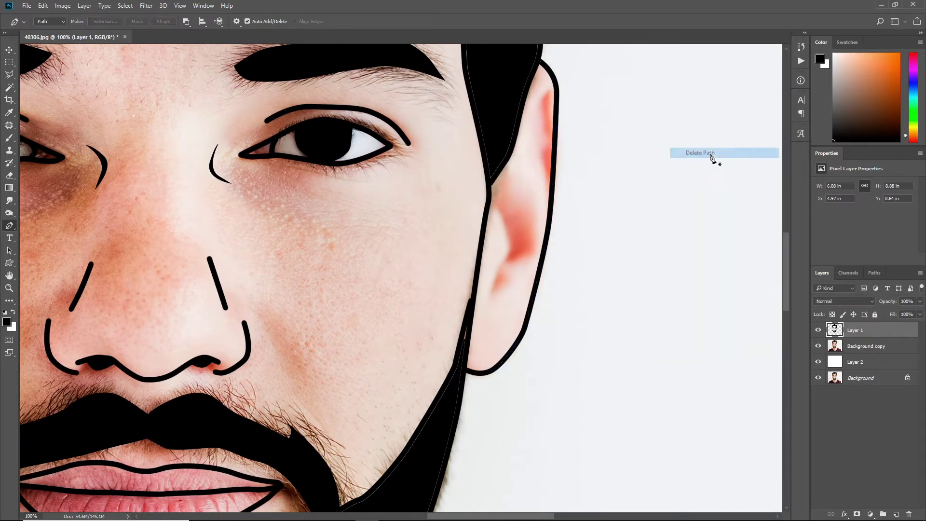
Draw a curved inner-ear line, stroke it black and delete its path
{"action": "left_click", "coordinate": [493, 201]}
{"action": "left_click_drag", "start_coordinate": [509, 234], "coordinate": [509, 249]}
{"action": "left_click", "coordinate": [493, 292]}
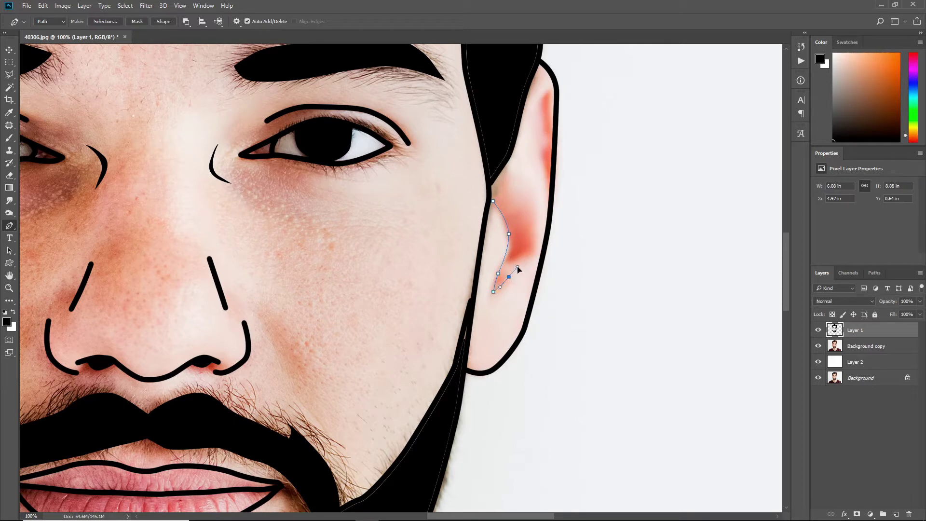
{"action": "right_click", "coordinate": [603, 94]}
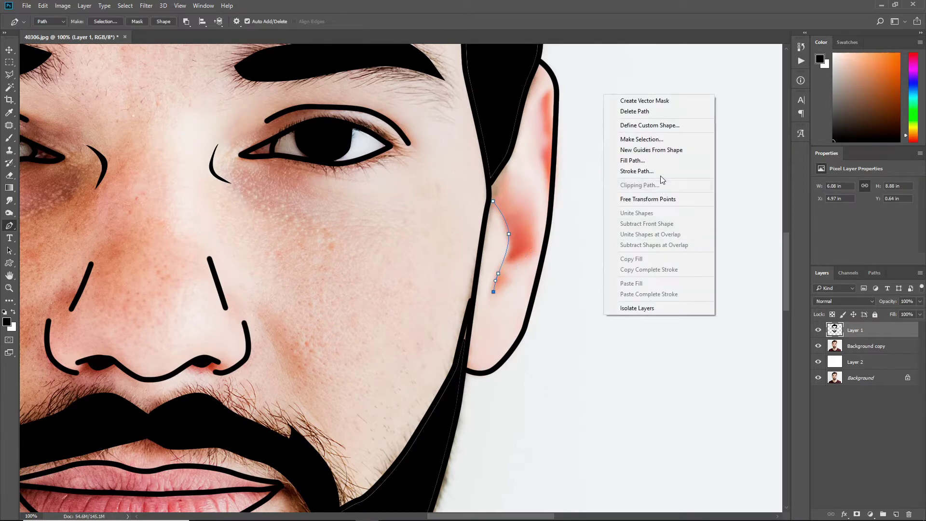
{"action": "left_click", "coordinate": [627, 163]}
{"action": "key", "text": "Return"}
{"action": "right_click", "coordinate": [641, 173]}
{"action": "left_click", "coordinate": [661, 188]}
Add a short black line on the upper ear and delete its path
{"action": "left_click", "coordinate": [521, 124]}
{"action": "left_click", "coordinate": [547, 90]}
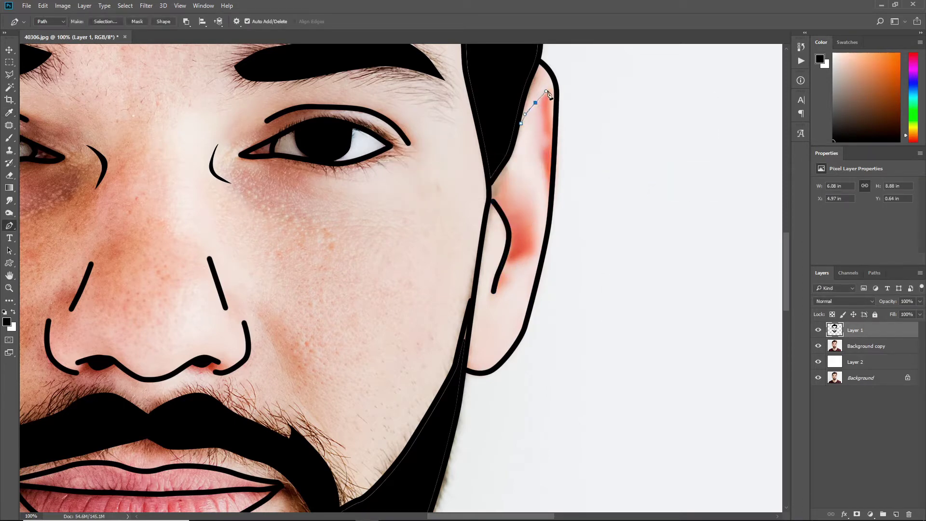
{"action": "right_click", "coordinate": [594, 126]}
{"action": "left_click", "coordinate": [637, 202]}
{"action": "key", "text": "Return"}
{"action": "right_click", "coordinate": [626, 194]}
{"action": "left_click", "coordinate": [655, 210]}
Add a small black line inside the ear and delete its path
{"action": "left_click", "coordinate": [519, 207]}
{"action": "left_click", "coordinate": [527, 247]}
{"action": "left_click", "coordinate": [514, 262]}
{"action": "right_click", "coordinate": [567, 281]}
{"action": "left_click", "coordinate": [596, 357]}
{"action": "key", "text": "Return"}
{"action": "right_click", "coordinate": [607, 355]}
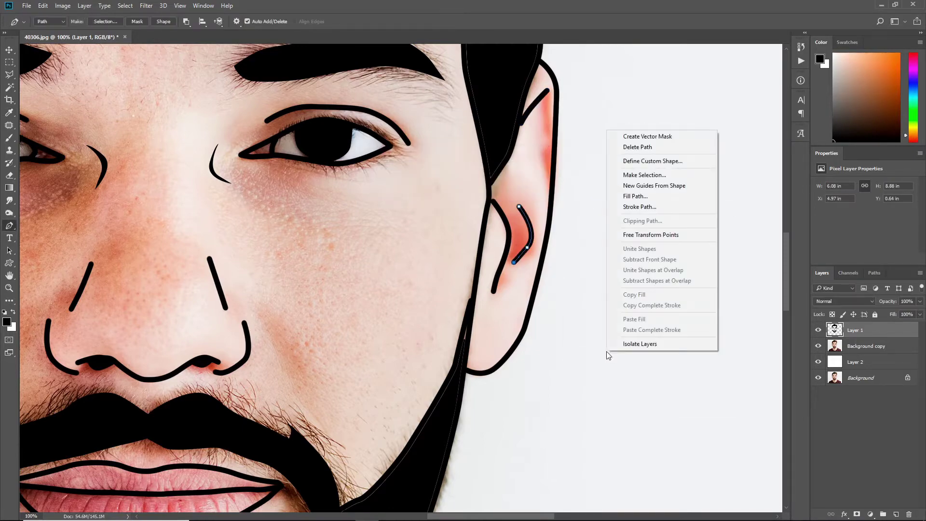
{"action": "left_click", "coordinate": [661, 156]}
{"action": "key", "text": "ctrl+minus"}
Trace the left ear's outer edge down to the earlobe and stroke it black
{"action": "left_click", "coordinate": [256, 203], "text": "ctrl"}
{"action": "left_click", "coordinate": [348, 181]}
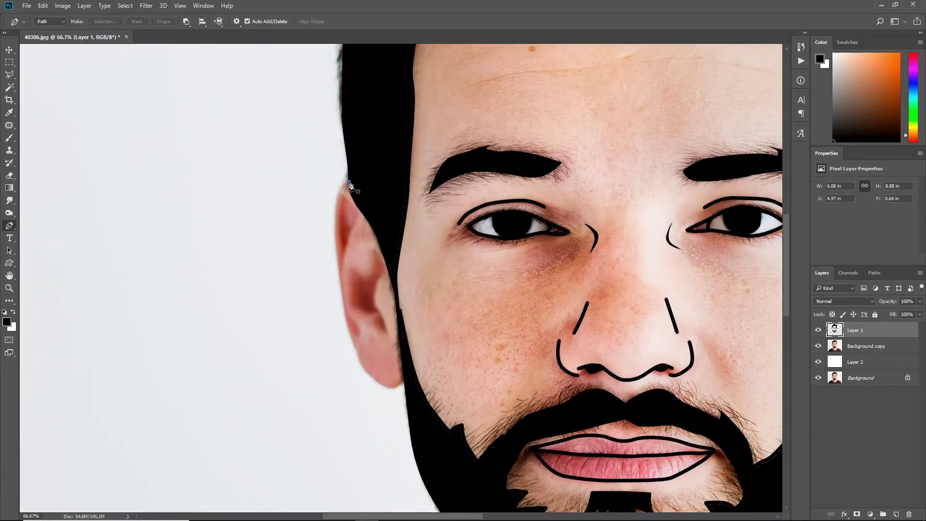
{"action": "left_click", "coordinate": [336, 233]}
{"action": "left_click", "coordinate": [380, 382]}
{"action": "right_click", "coordinate": [306, 314]}
{"action": "left_click", "coordinate": [351, 166]}
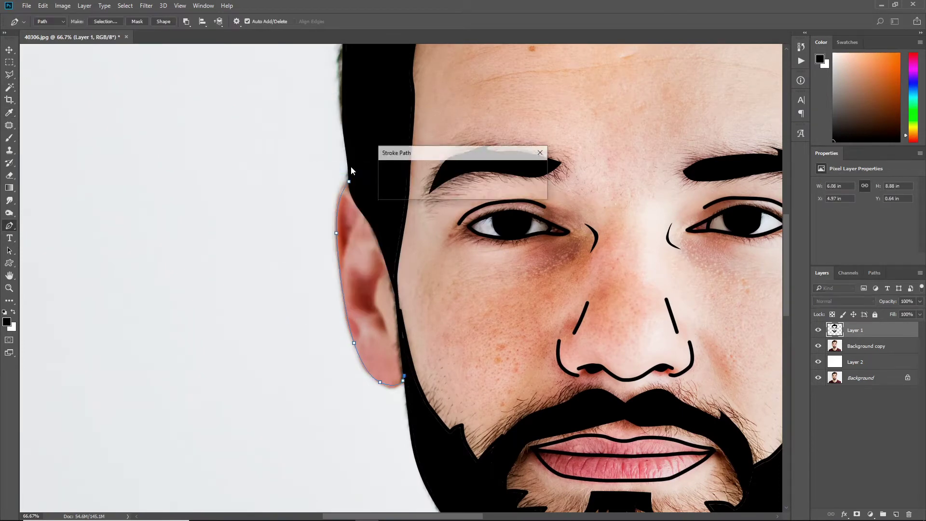
{"action": "key", "text": "Return"}
{"action": "right_click", "coordinate": [351, 167]}
Zoom in and stroke an inner-ear line black on the left ear, deleting its path
{"action": "left_click", "coordinate": [399, 242]}
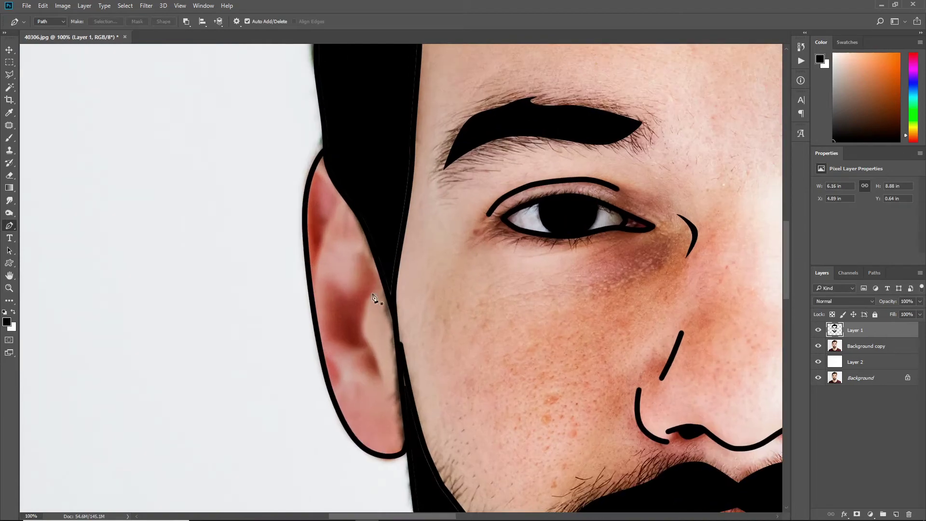
{"action": "right_click", "coordinate": [381, 382]}
{"action": "left_click", "coordinate": [453, 198]}
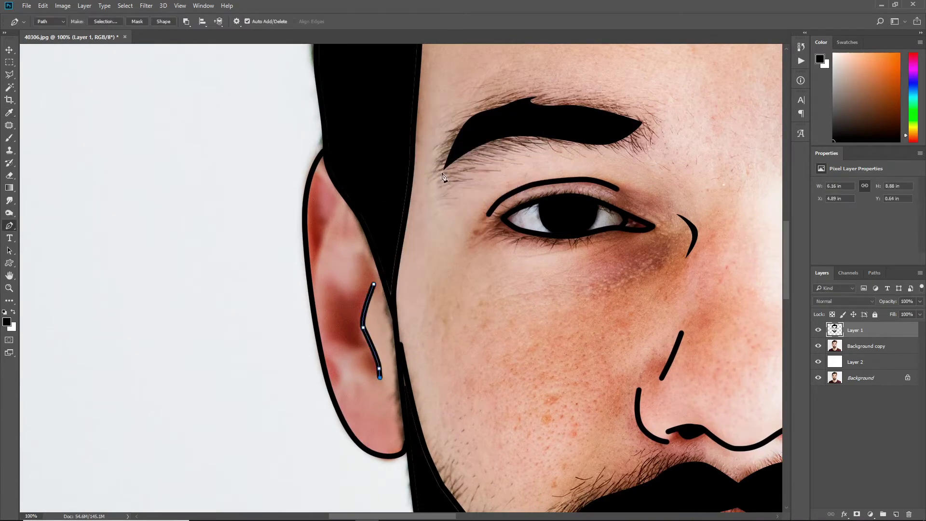
{"action": "right_click", "coordinate": [477, 236]}
{"action": "left_click", "coordinate": [533, 263]}
Stroke an upper-ear line and another inner-ear line black, deleting each path
{"action": "right_click", "coordinate": [377, 227]}
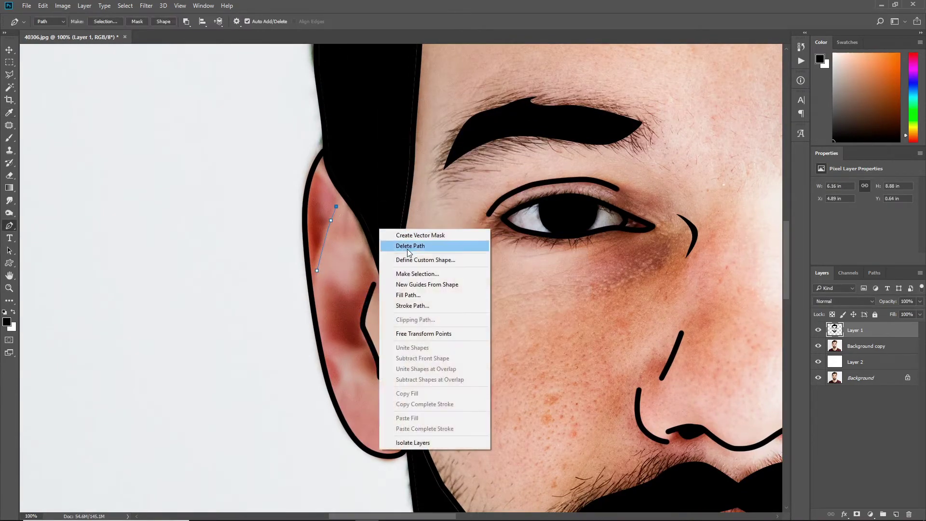
{"action": "left_click", "coordinate": [410, 298]}
{"action": "right_click", "coordinate": [407, 81]}
{"action": "left_click", "coordinate": [463, 97]}
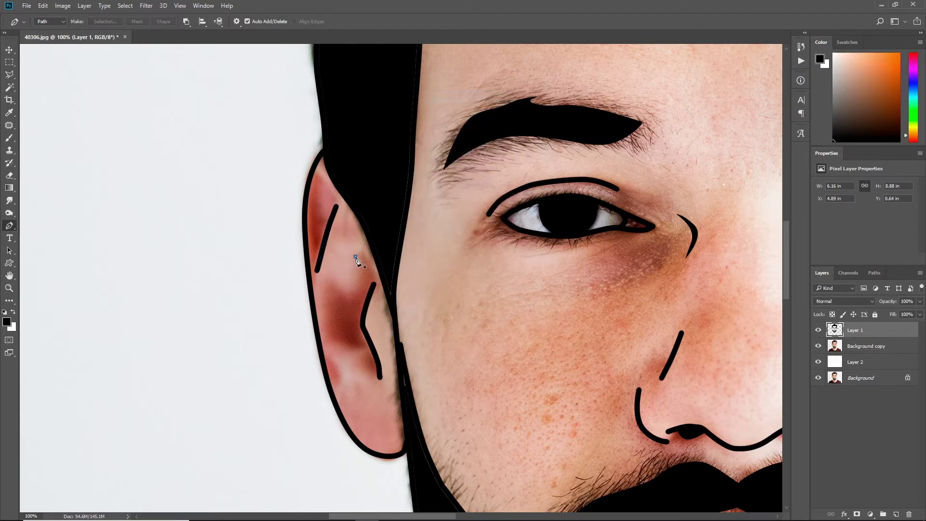
{"action": "right_click", "coordinate": [402, 357]}
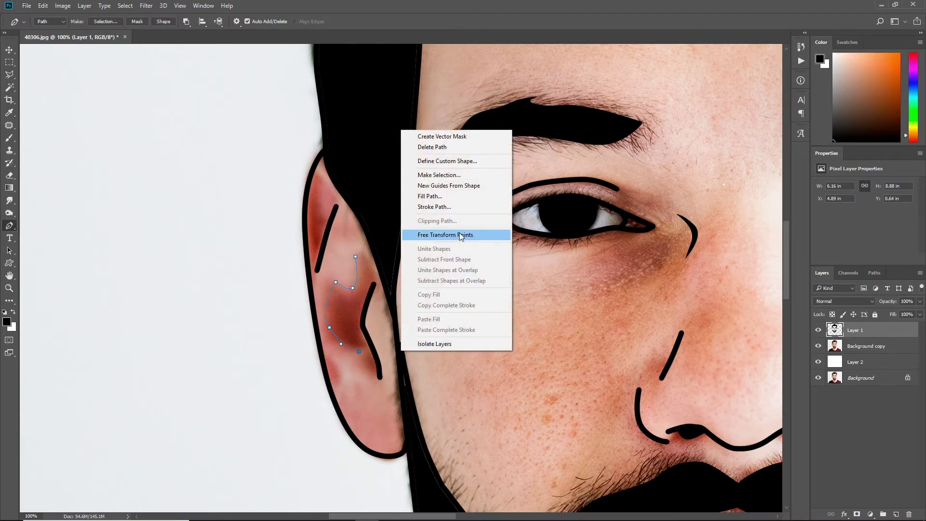
{"action": "left_click", "coordinate": [452, 207]}
{"action": "right_click", "coordinate": [452, 204]}
{"action": "left_click", "coordinate": [504, 225]}
Trace the jagged left part of the beard's lower edge with Pen anchors
{"action": "left_click_drag", "start_coordinate": [504, 225], "coordinate": [434, 294]}
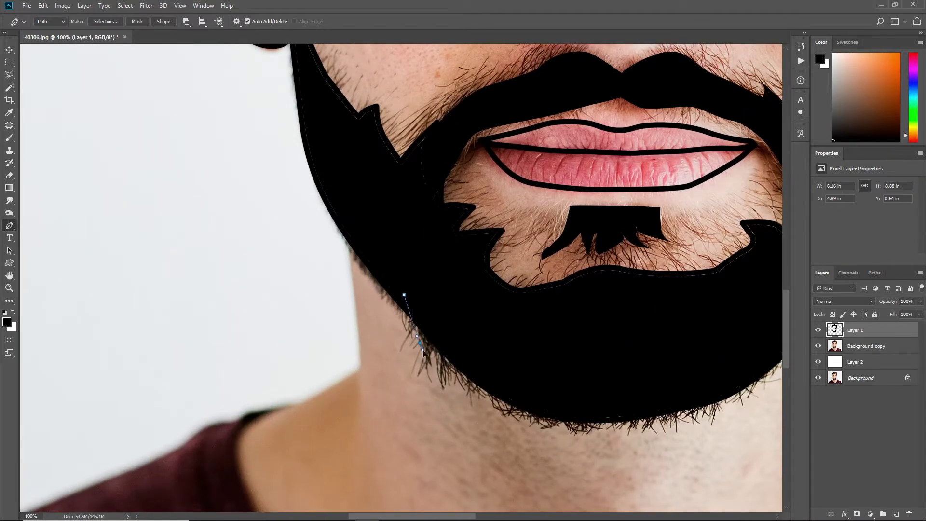
{"action": "left_click_drag", "start_coordinate": [436, 323], "coordinate": [408, 297]}
{"action": "left_click", "coordinate": [435, 352]}
{"action": "left_click", "coordinate": [435, 252]}
{"action": "mouse_move", "coordinate": [435, 352]}
{"action": "left_mouse_down"}
{"action": "mouse_move", "coordinate": [430, 285]}
{"action": "mouse_move", "coordinate": [459, 257]}
{"action": "left_mouse_up"}
{"action": "left_click", "coordinate": [457, 250]}
{"action": "left_click", "coordinate": [473, 288]}
Continue the spiky beard-edge path further right along the chin
{"action": "left_click_drag", "start_coordinate": [524, 307], "coordinate": [473, 305]}
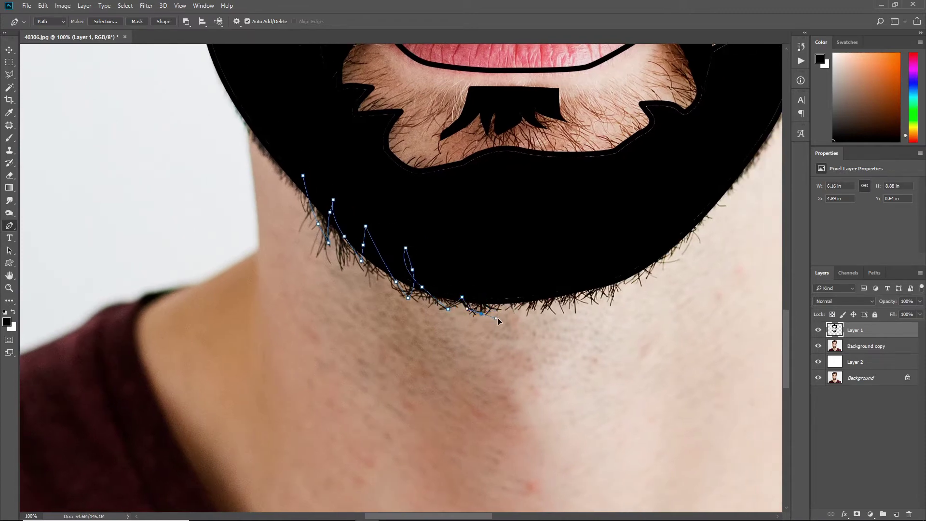
{"action": "left_click_drag", "start_coordinate": [535, 303], "coordinate": [487, 333]}
{"action": "left_click", "coordinate": [487, 328]}
{"action": "left_click", "coordinate": [519, 314]}
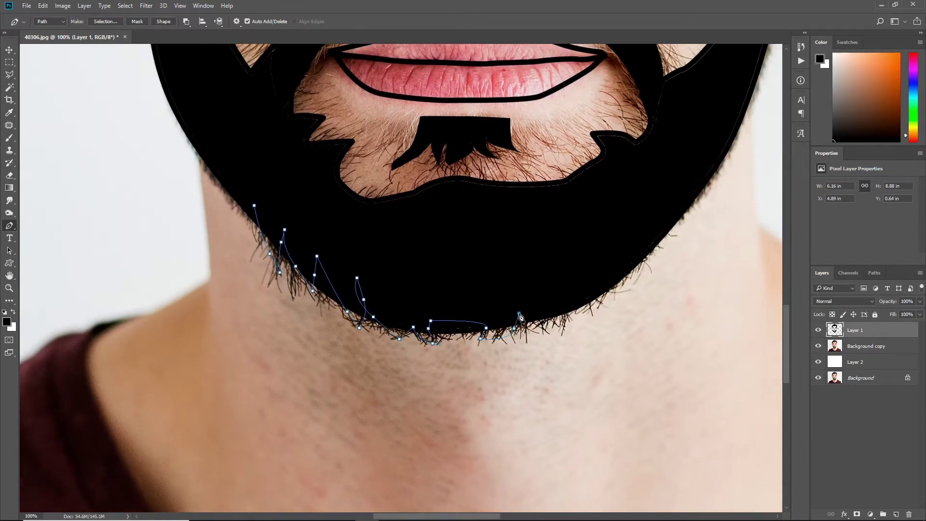
{"action": "left_click_drag", "start_coordinate": [546, 317], "coordinate": [497, 359]}
{"action": "left_click", "coordinate": [527, 347]}
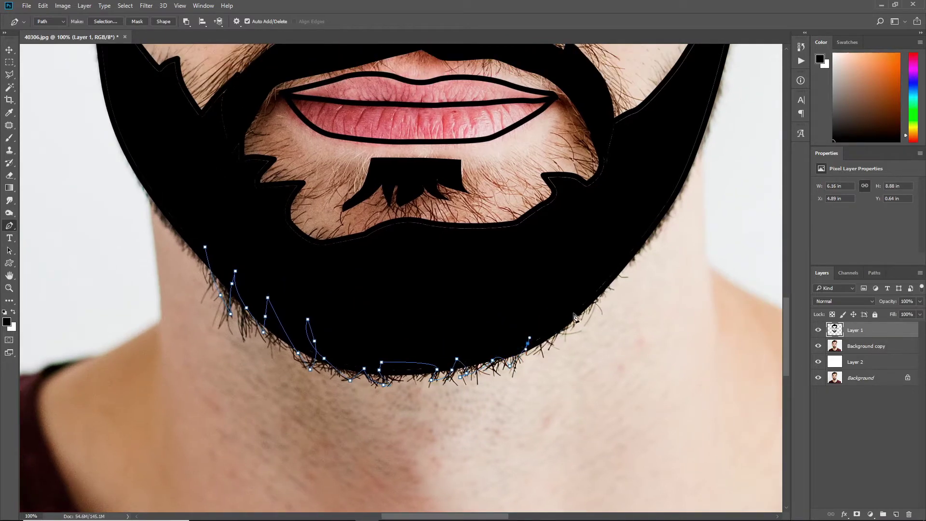
Close the beard path, fill its selection with black, deselect, and toggle the photo to check
{"action": "left_click", "coordinate": [205, 248]}
{"action": "right_click", "coordinate": [367, 303]}
{"action": "left_click", "coordinate": [415, 132]}
{"action": "key", "text": "Return"}
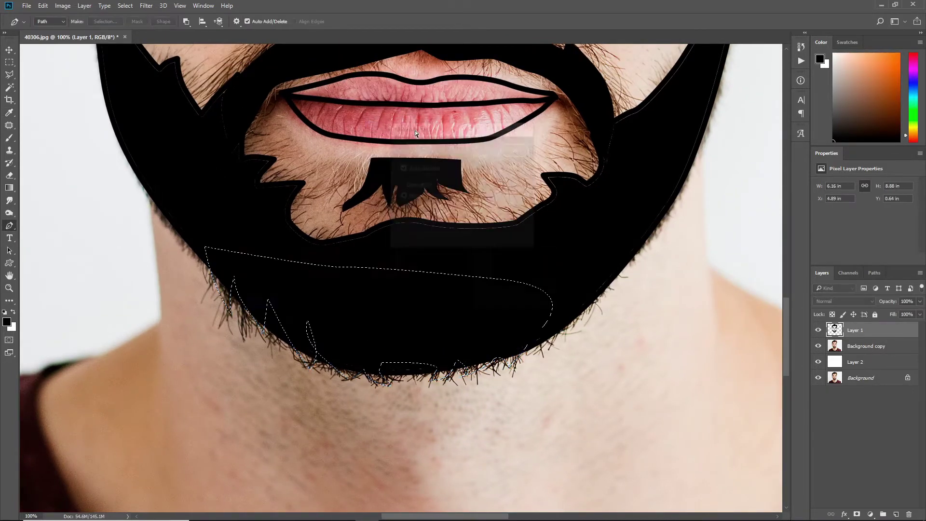
{"action": "key", "text": "alt+BackSpace"}
{"action": "key", "text": "ctrl+d"}
{"action": "key", "text": "ctrl+minus"}
{"action": "left_click", "coordinate": [818, 346]}
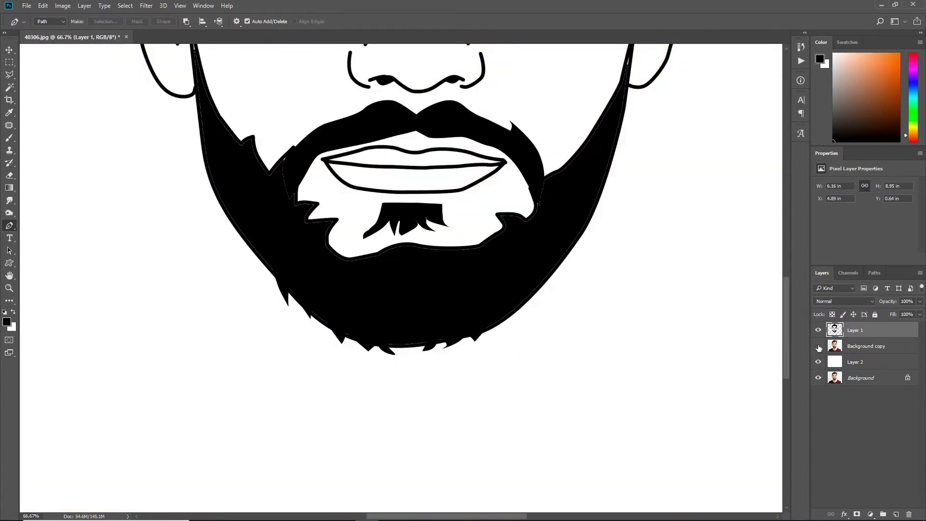
{"action": "left_click", "coordinate": [818, 346]}
End the left neck path at the neck base, try a black stroke, then undo it
{"action": "key", "text": "ctrl+plus"}
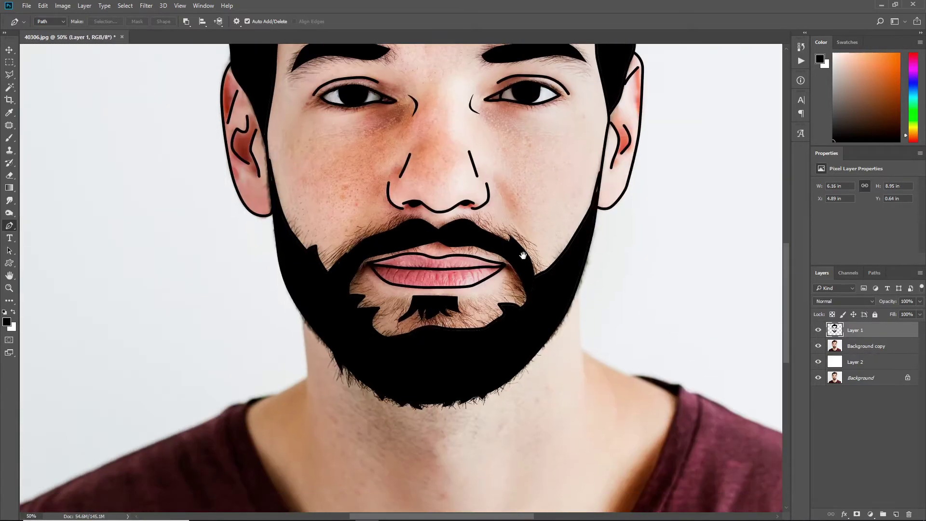
{"action": "scroll", "coordinate": [444, 268], "scroll_direction": "up", "scroll_amount": 1}
{"action": "scroll", "coordinate": [444, 269], "scroll_direction": "up", "scroll_amount": 1}
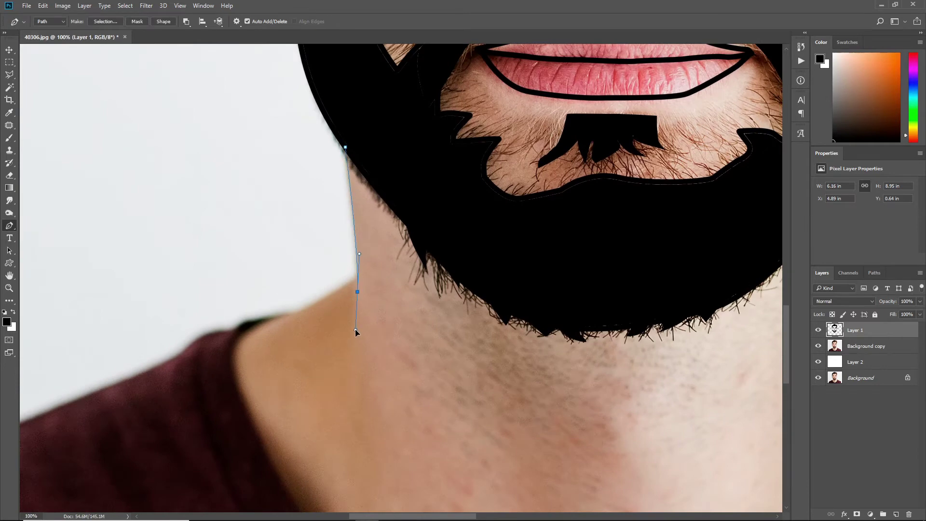
{"action": "left_click", "coordinate": [355, 332]}
{"action": "right_click", "coordinate": [439, 345]}
{"action": "left_click", "coordinate": [491, 198]}
{"action": "right_click", "coordinate": [491, 199]}
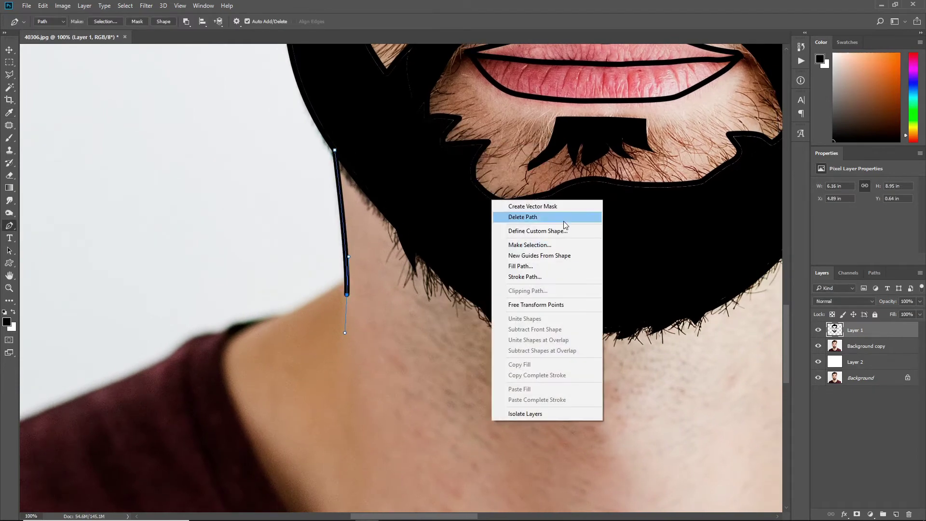
{"action": "key", "text": "Escape"}
{"action": "key", "text": "ctrl+z"}
Re-stroke the left neck line in black and delete its guide path
{"action": "right_click", "coordinate": [352, 339]}
{"action": "left_click", "coordinate": [398, 190]}
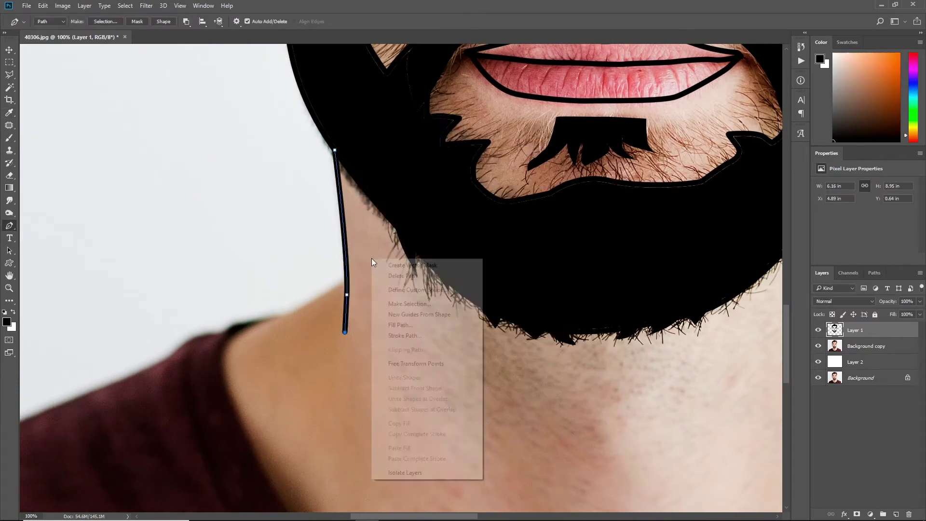
{"action": "right_click", "coordinate": [371, 258]}
{"action": "left_click", "coordinate": [415, 277]}
Stroke the right neck line in black down to the shoulder and delete its path
{"action": "mouse_move", "coordinate": [540, 293]}
{"action": "left_mouse_down"}
{"action": "mouse_move", "coordinate": [203, 262]}
{"action": "mouse_move", "coordinate": [116, 354]}
{"action": "left_mouse_up"}
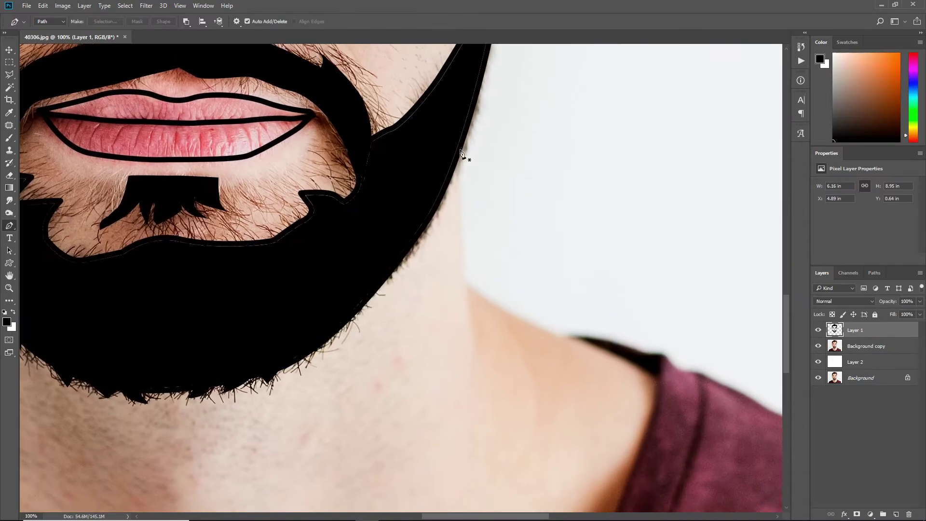
{"action": "left_click", "coordinate": [476, 363]}
{"action": "right_click", "coordinate": [520, 332]}
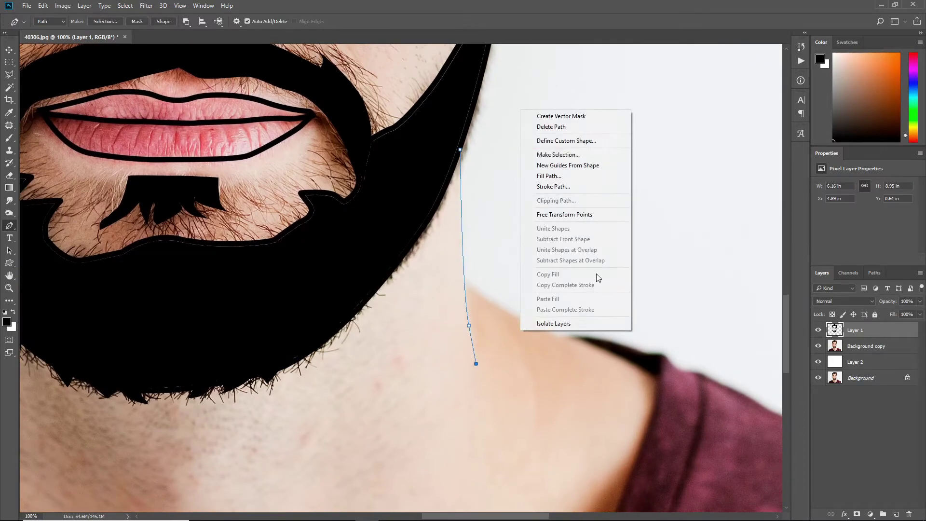
{"action": "left_click", "coordinate": [586, 186]}
{"action": "right_click", "coordinate": [582, 189]}
{"action": "left_click", "coordinate": [627, 206]}
Trace the curve of the T-shirt collar with Pen anchors
{"action": "left_click_drag", "start_coordinate": [477, 315], "coordinate": [494, 219]}
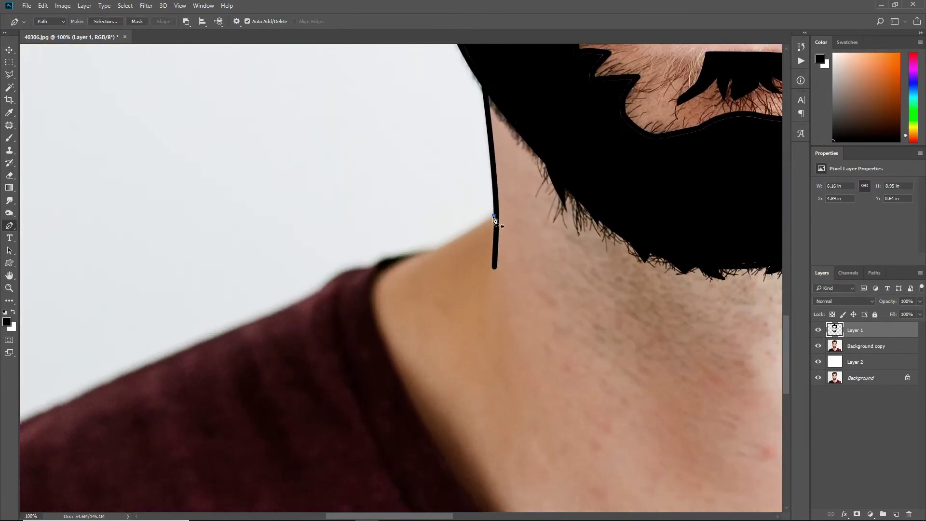
{"action": "left_click_drag", "start_coordinate": [378, 295], "coordinate": [354, 161]}
{"action": "left_click_drag", "start_coordinate": [491, 321], "coordinate": [320, 237]}
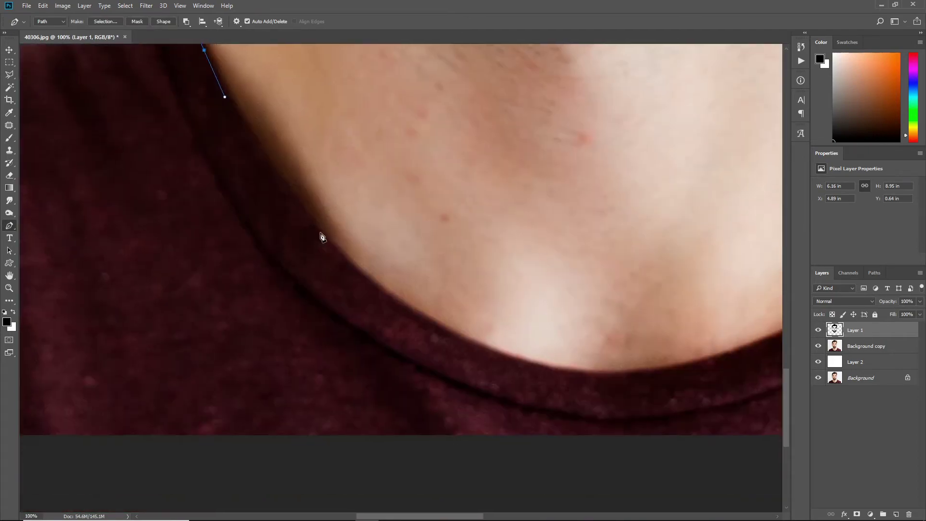
{"action": "left_click_drag", "start_coordinate": [331, 297], "coordinate": [392, 320]}
{"action": "left_click_drag", "start_coordinate": [560, 300], "coordinate": [265, 363]}
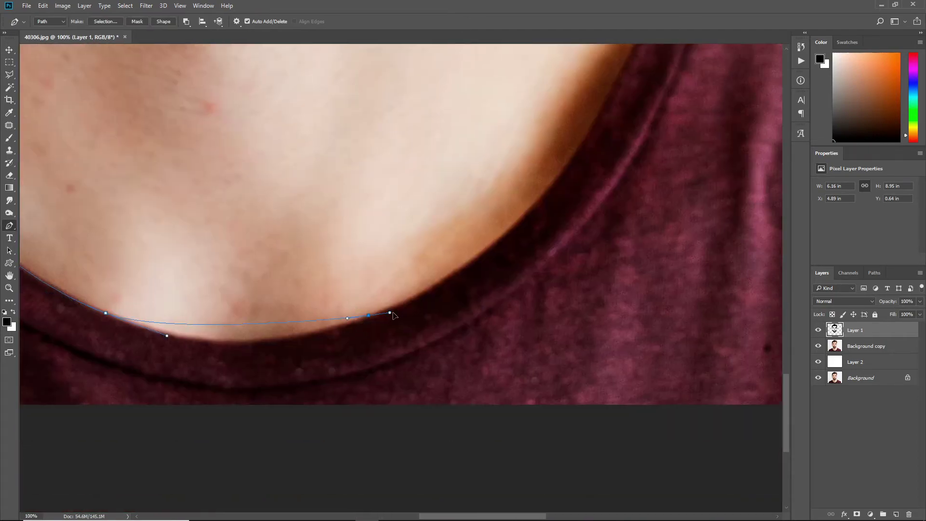
{"action": "left_click", "coordinate": [286, 361]}
{"action": "left_click", "coordinate": [389, 310]}
{"action": "scroll", "coordinate": [467, 270], "scroll_direction": "up", "scroll_amount": 3}
Finish the collar path up its right side, stroke it black and delete the path
{"action": "left_click_drag", "start_coordinate": [483, 251], "coordinate": [537, 156]}
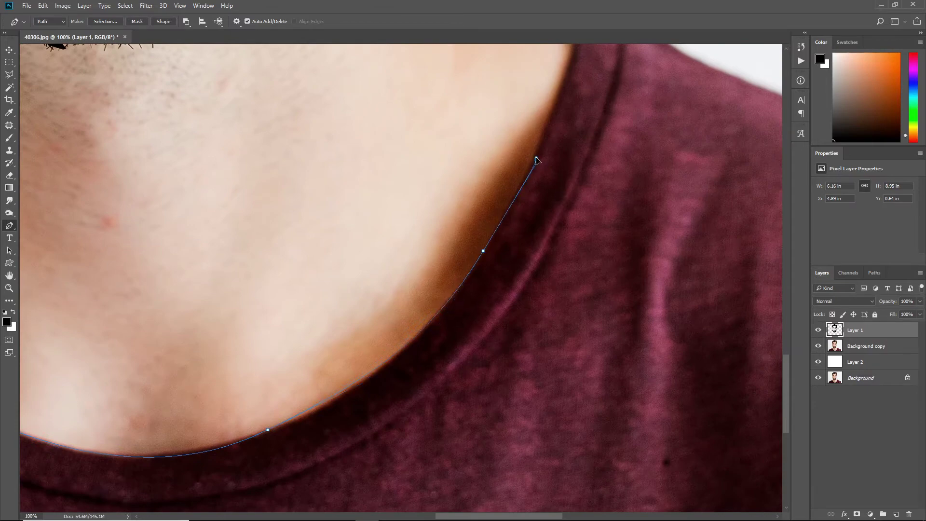
{"action": "scroll", "coordinate": [504, 318], "scroll_direction": "up", "scroll_amount": 3}
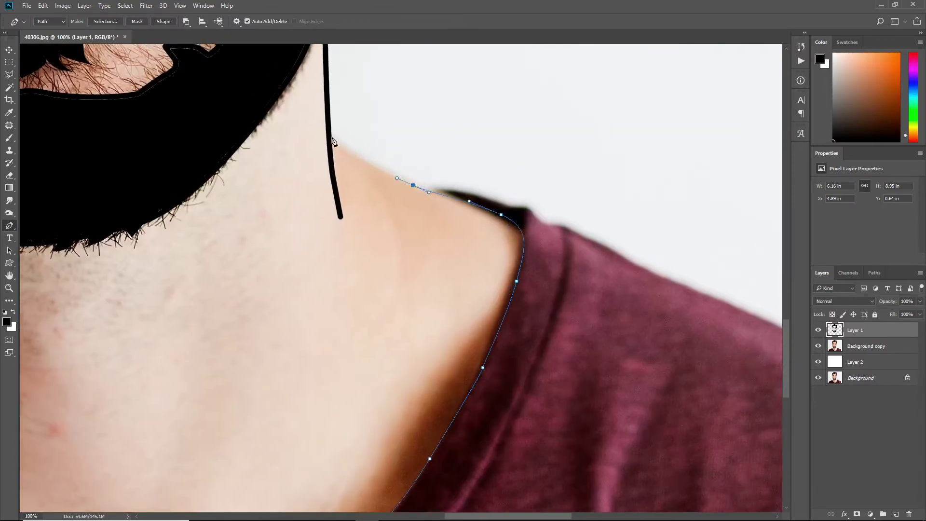
{"action": "scroll", "coordinate": [332, 142], "scroll_direction": "down", "scroll_amount": 3}
{"action": "scroll", "coordinate": [322, 155], "scroll_direction": "up", "scroll_amount": 2}
{"action": "right_click", "coordinate": [311, 225]}
{"action": "key", "text": "Escape"}
{"action": "right_click", "coordinate": [362, 86]}
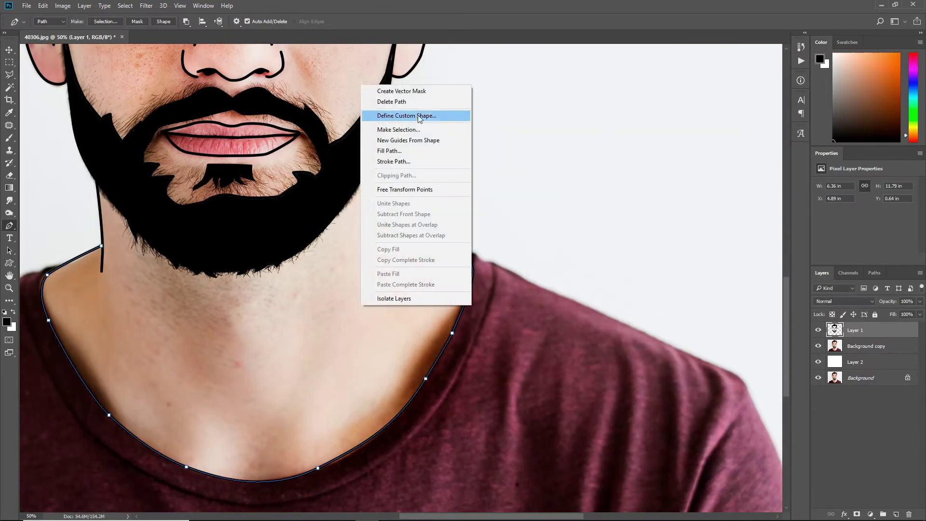
{"action": "left_click", "coordinate": [391, 101]}
Trace the path along the left and right shoulder edges
{"action": "scroll", "coordinate": [419, 161], "scroll_direction": "up", "scroll_amount": 1}
{"action": "scroll", "coordinate": [455, 186], "scroll_direction": "up", "scroll_amount": 2}
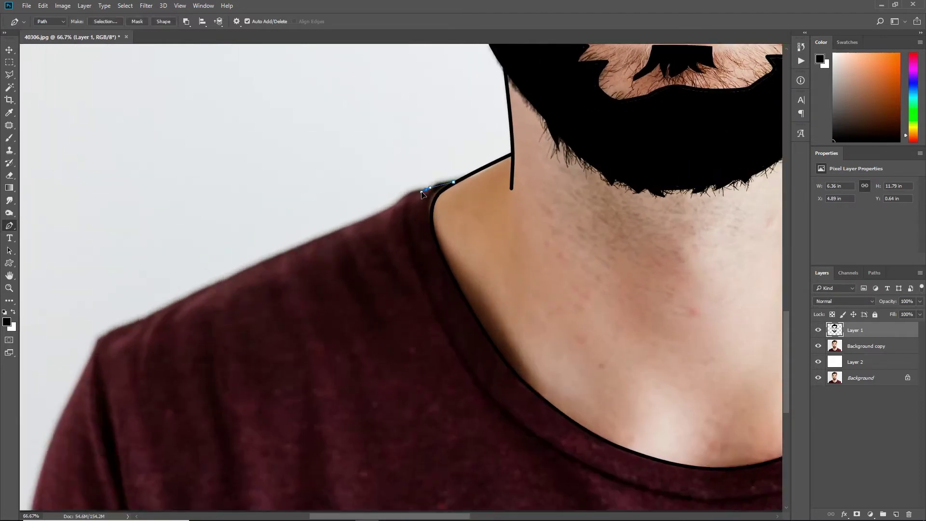
{"action": "left_click_drag", "start_coordinate": [254, 268], "coordinate": [223, 274]}
{"action": "left_click_drag", "start_coordinate": [234, 283], "coordinate": [411, 148]}
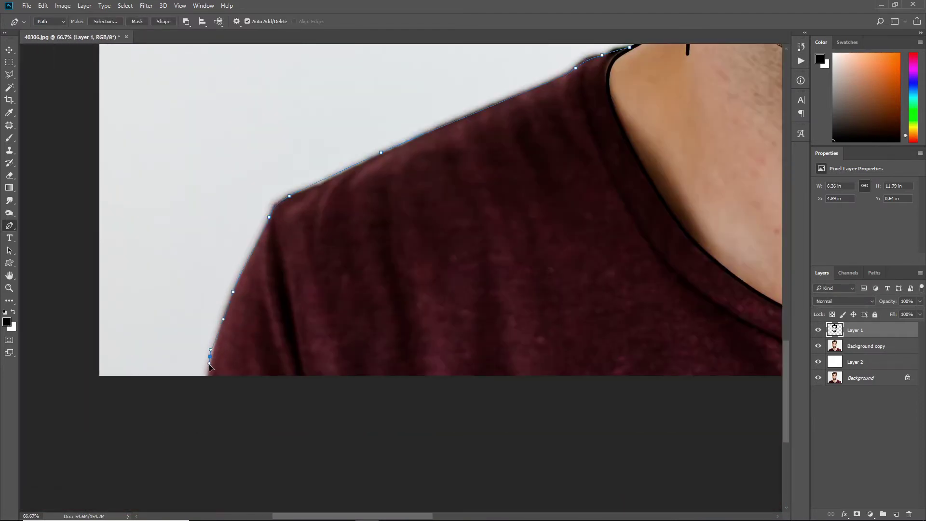
{"action": "scroll", "coordinate": [211, 381], "scroll_direction": "down", "scroll_amount": 1}
{"action": "right_click", "coordinate": [409, 295]}
{"action": "key", "text": "Escape"}
{"action": "mouse_move", "coordinate": [320, 140]}
{"action": "left_mouse_down"}
{"action": "mouse_move", "coordinate": [483, 248]}
{"action": "mouse_move", "coordinate": [670, 161]}
{"action": "left_mouse_up"}
{"action": "scroll", "coordinate": [214, 355], "scroll_direction": "up", "scroll_amount": 1}
{"action": "left_click", "coordinate": [457, 353]}
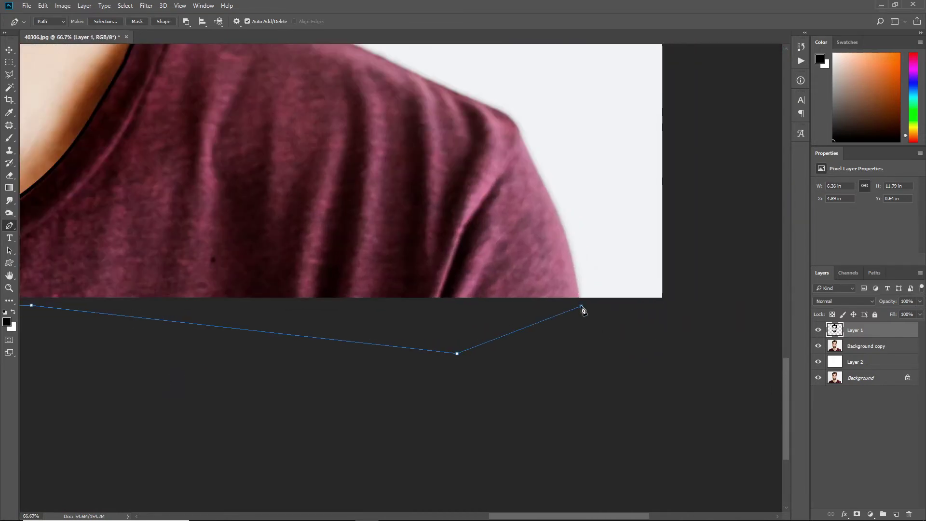
Stroke the shoulder outline in black, delete its path, and toggle the photo to check
{"action": "left_click_drag", "start_coordinate": [545, 193], "coordinate": [574, 298]}
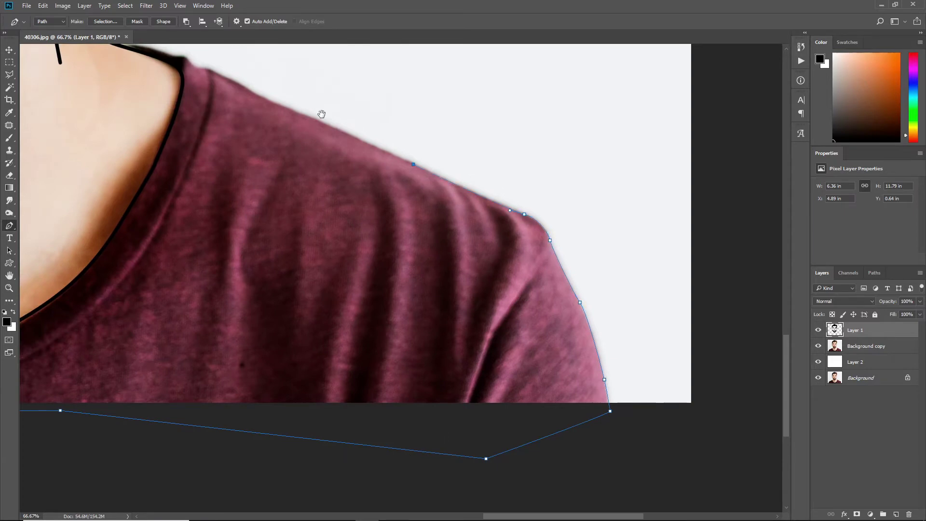
{"action": "left_click_drag", "start_coordinate": [321, 113], "coordinate": [439, 215]}
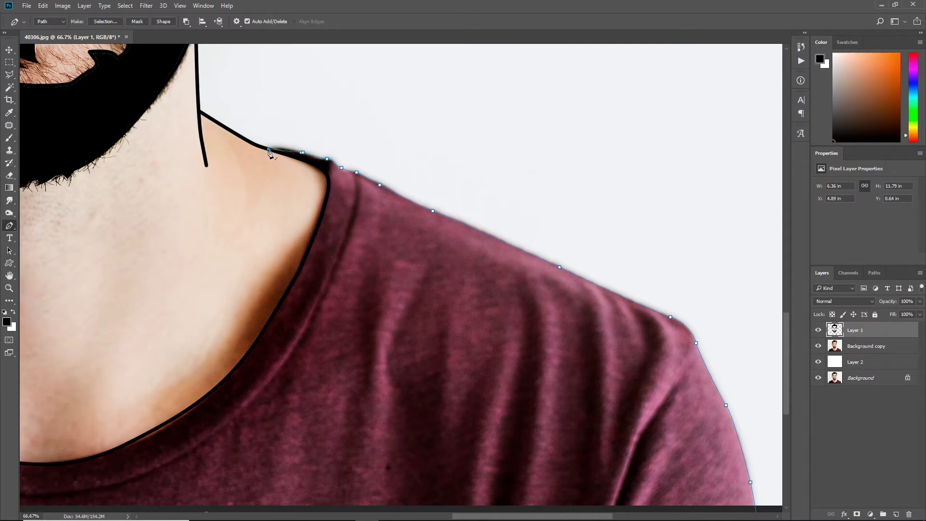
{"action": "right_click", "coordinate": [341, 167]}
{"action": "left_click", "coordinate": [405, 257]}
{"action": "key", "text": "Return"}
{"action": "right_click", "coordinate": [402, 253]}
{"action": "left_click", "coordinate": [485, 279]}
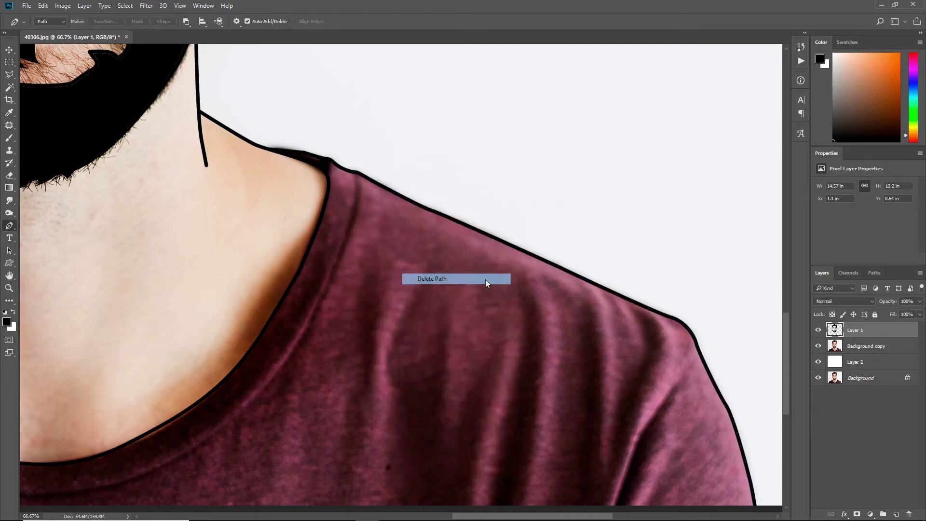
{"action": "left_click", "coordinate": [817, 346]}
{"action": "key", "text": "ctrl+minus"}
{"action": "key", "text": "ctrl+minus"}
{"action": "key", "text": "ctrl+minus"}
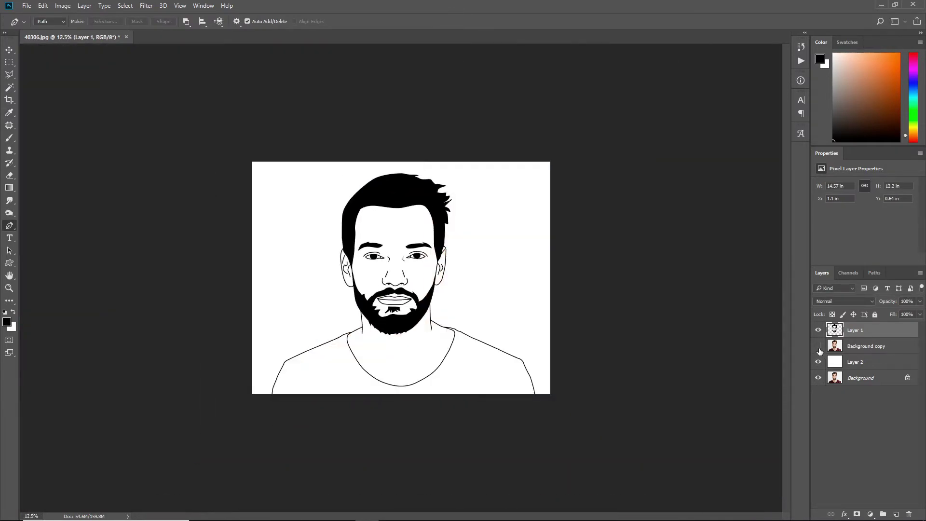
{"action": "left_click", "coordinate": [818, 346]}
Zoom in closely on the forehead, ready to draw with the Pen tool
{"action": "left_click", "coordinate": [818, 346]}
{"action": "key", "text": "ctrl+plus"}
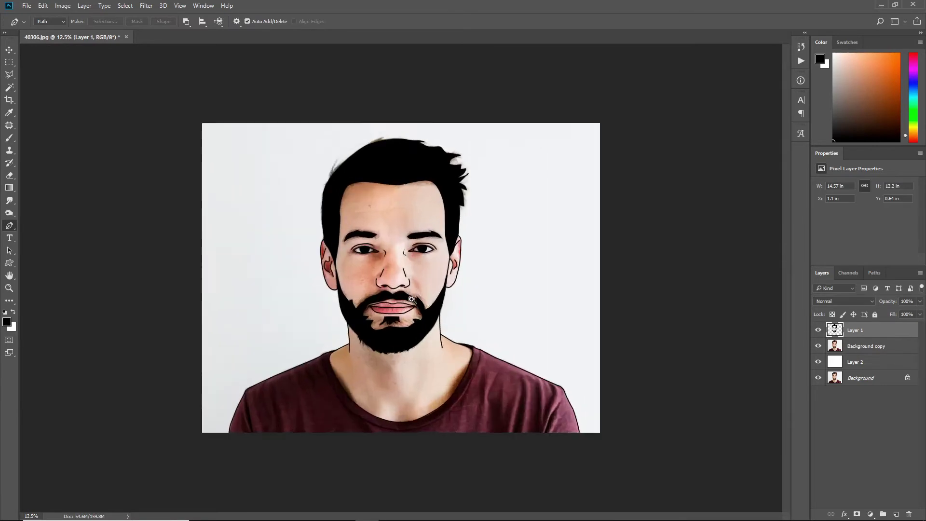
{"action": "left_click", "coordinate": [412, 299]}
{"action": "left_click", "coordinate": [415, 270]}
{"action": "left_click", "coordinate": [420, 248]}
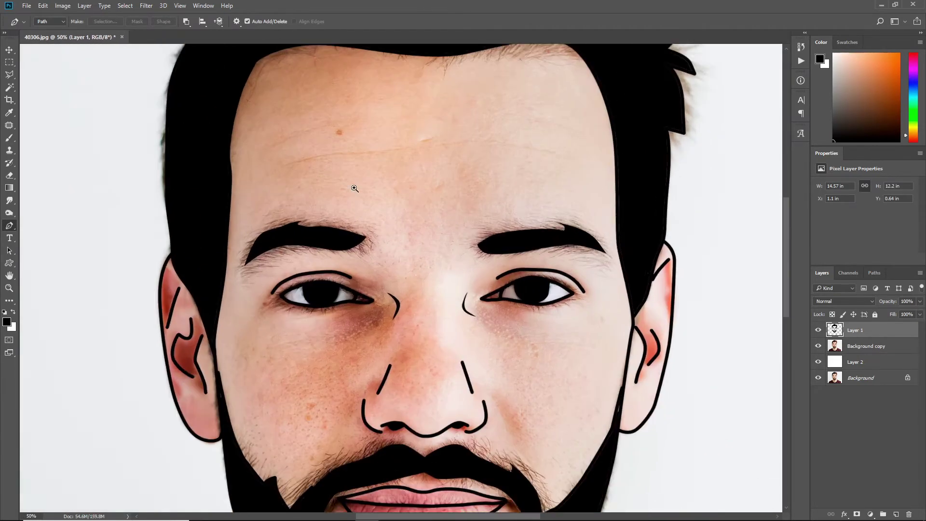
{"action": "left_click", "coordinate": [354, 188], "text": "alt"}
{"action": "key", "text": "b"}
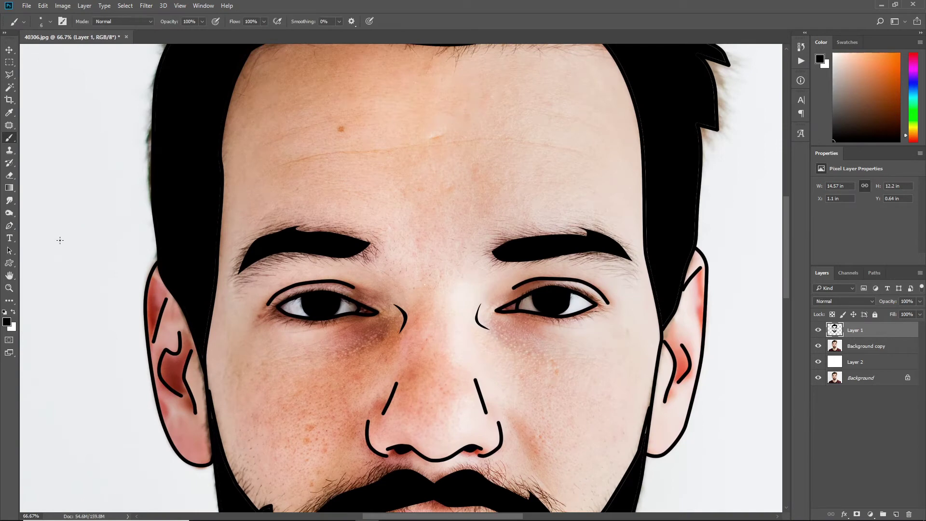
{"action": "key", "text": "p"}
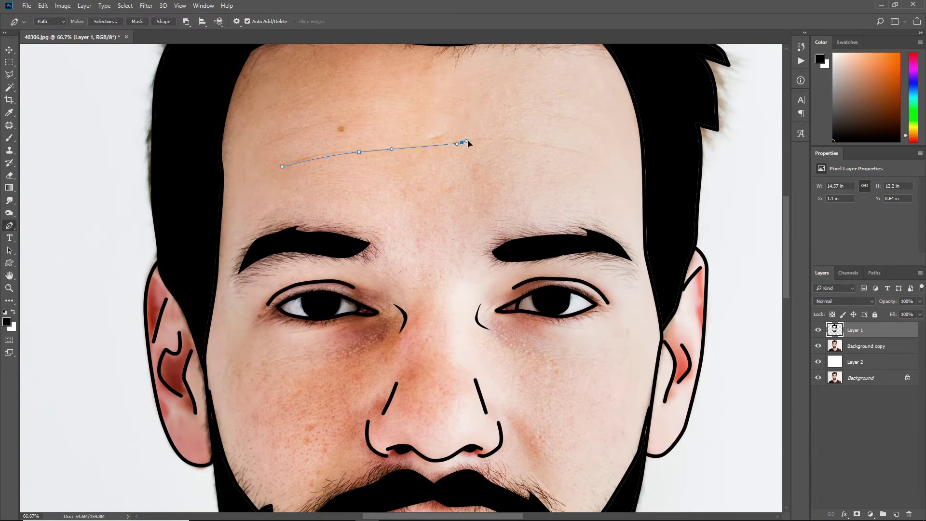
Stroke the first forehead wrinkle line in black and delete its path
{"action": "left_click", "coordinate": [578, 152]}
{"action": "right_click", "coordinate": [588, 191]}
{"action": "left_click", "coordinate": [297, 138]}
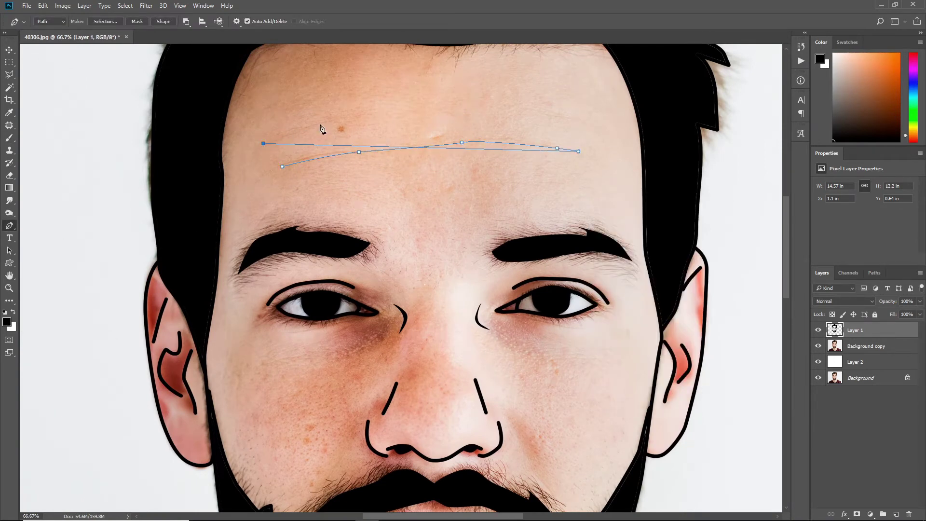
{"action": "right_click", "coordinate": [406, 197]}
{"action": "left_click", "coordinate": [466, 248]}
{"action": "right_click", "coordinate": [457, 266]}
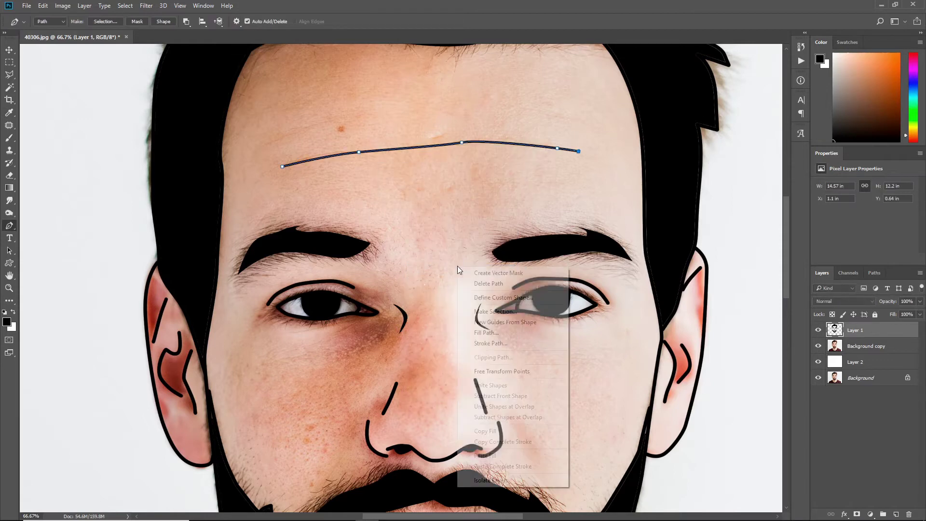
{"action": "left_click", "coordinate": [496, 287]}
{"action": "key", "text": "ctrl+minus"}
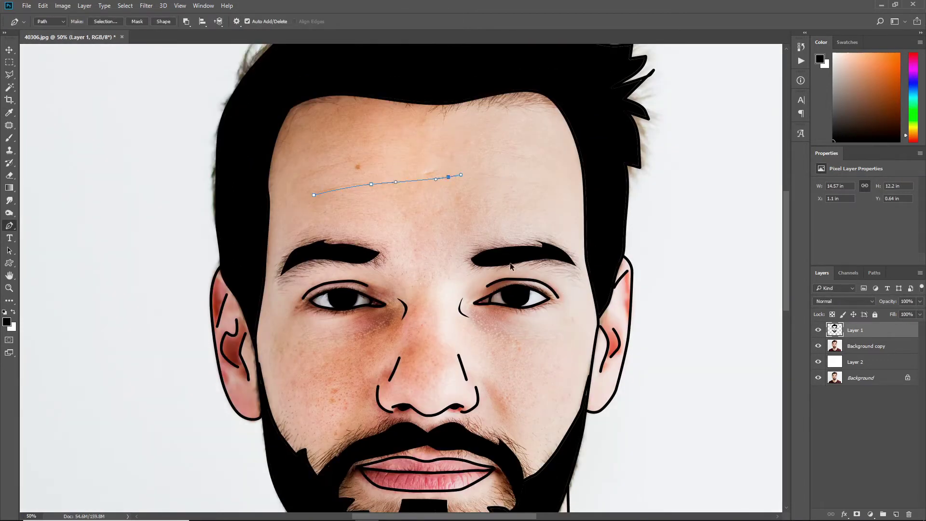
Adjust the brush, delete a leftover path, and toggle the reference photo
{"action": "key", "text": "b"}
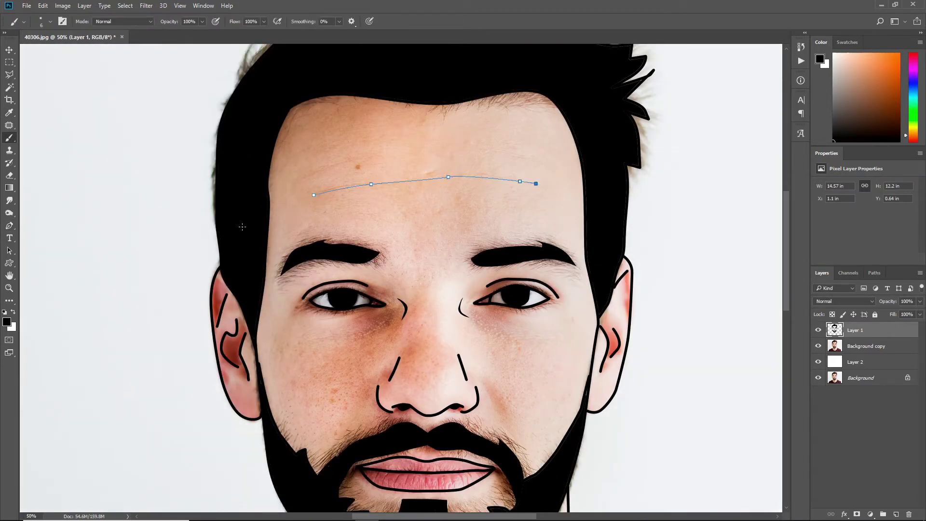
{"action": "key", "text": "p"}
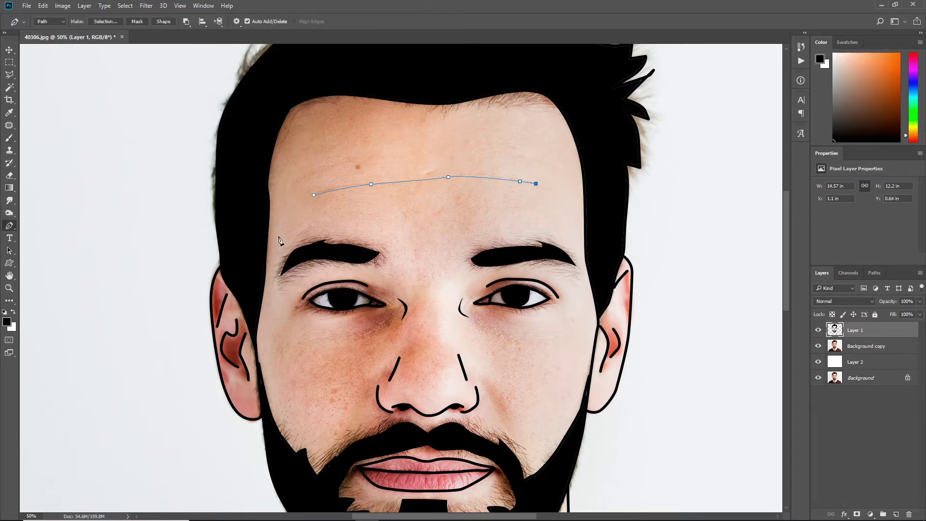
{"action": "right_click", "coordinate": [278, 235]}
{"action": "key", "text": "Escape"}
{"action": "right_click", "coordinate": [396, 89]}
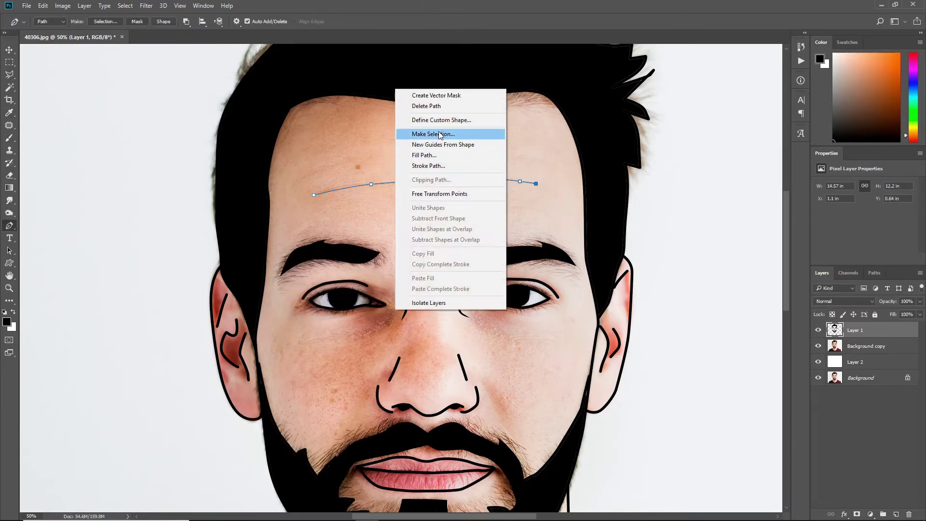
{"action": "left_click", "coordinate": [439, 105]}
{"action": "left_click", "coordinate": [818, 346]}
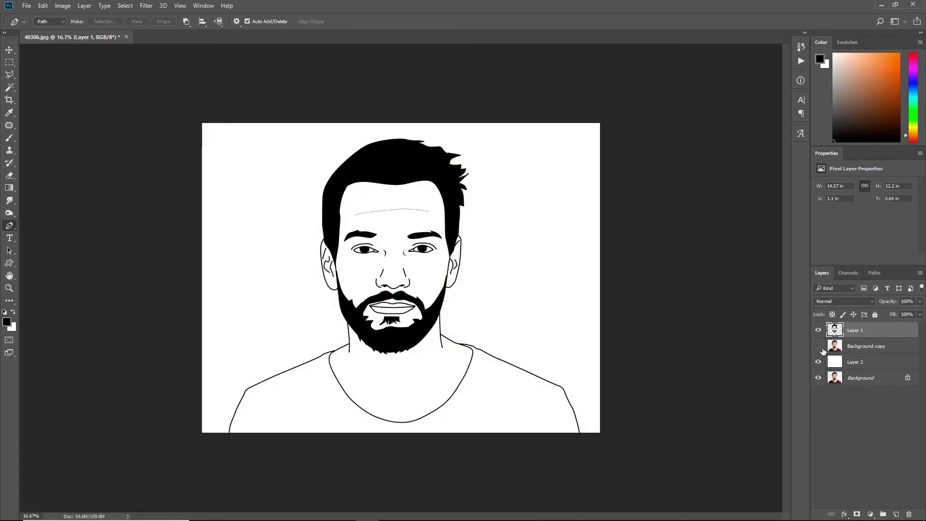
{"action": "scroll", "coordinate": [373, 208], "scroll_direction": "up", "scroll_amount": 3}
{"action": "scroll", "coordinate": [372, 208], "scroll_direction": "up", "scroll_amount": 1}
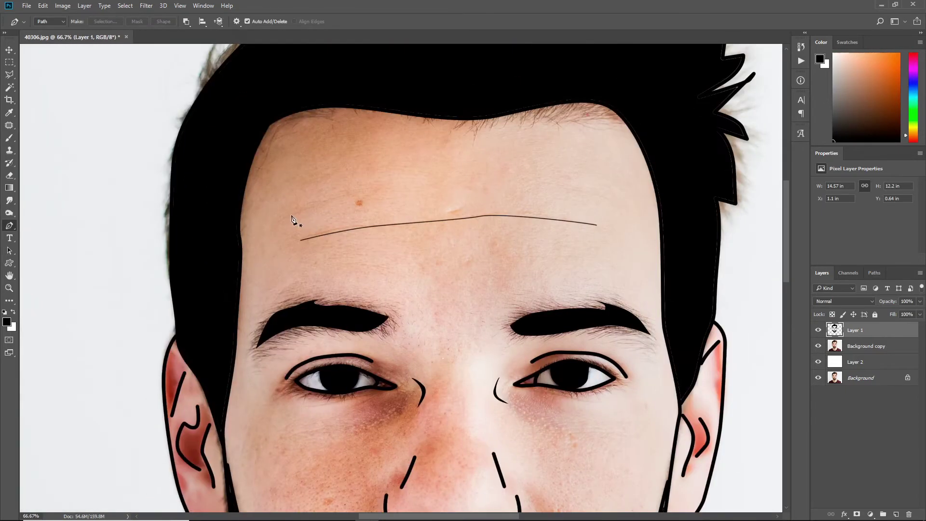
Stroke the next forehead wrinkle path in black and delete it
{"action": "right_click", "coordinate": [543, 195]}
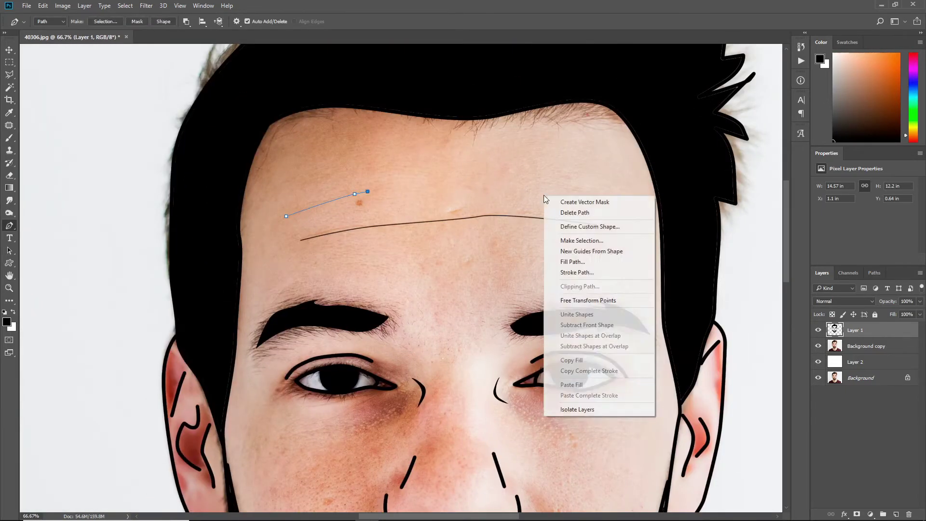
{"action": "left_click", "coordinate": [578, 274]}
{"action": "right_click", "coordinate": [564, 271]}
{"action": "left_click", "coordinate": [576, 288]}
Place another short wrinkle line, stroke it black and delete its path
{"action": "left_click", "coordinate": [598, 198]}
{"action": "right_click", "coordinate": [609, 207]}
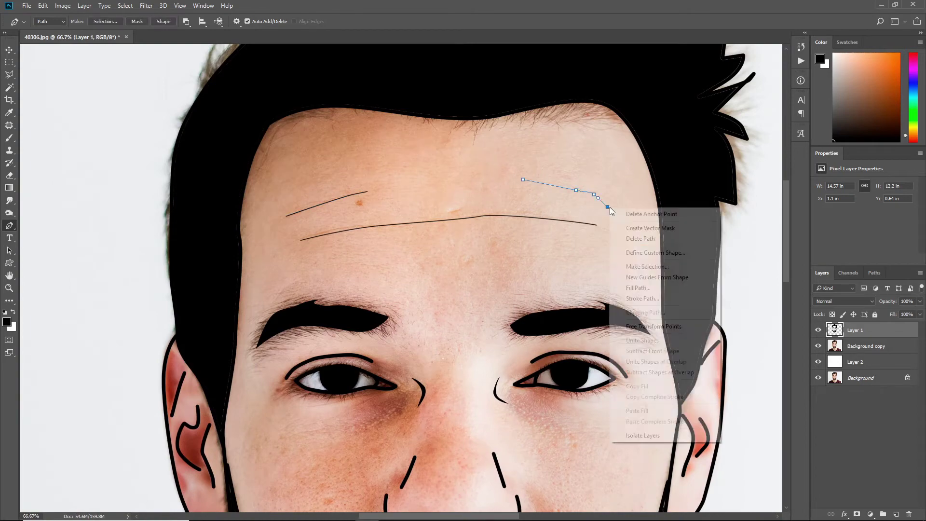
{"action": "key", "text": "Escape"}
{"action": "right_click", "coordinate": [608, 228]}
{"action": "left_click", "coordinate": [634, 274]}
{"action": "right_click", "coordinate": [635, 307]}
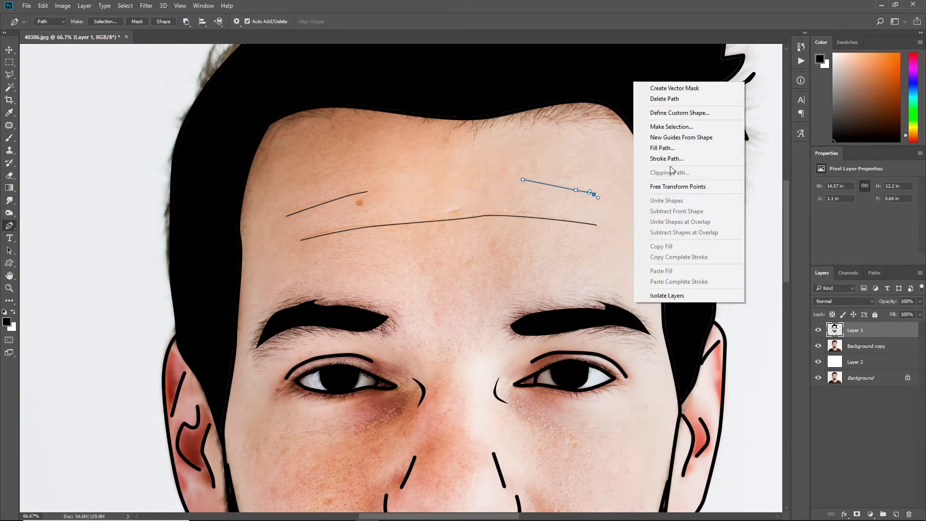
{"action": "left_click", "coordinate": [648, 99]}
Pan to the eyes and nose and zoom to 50% on the face
{"action": "mouse_move", "coordinate": [485, 283]}
{"action": "left_mouse_down"}
{"action": "mouse_move", "coordinate": [497, 236]}
{"action": "mouse_move", "coordinate": [498, 115]}
{"action": "left_mouse_up"}
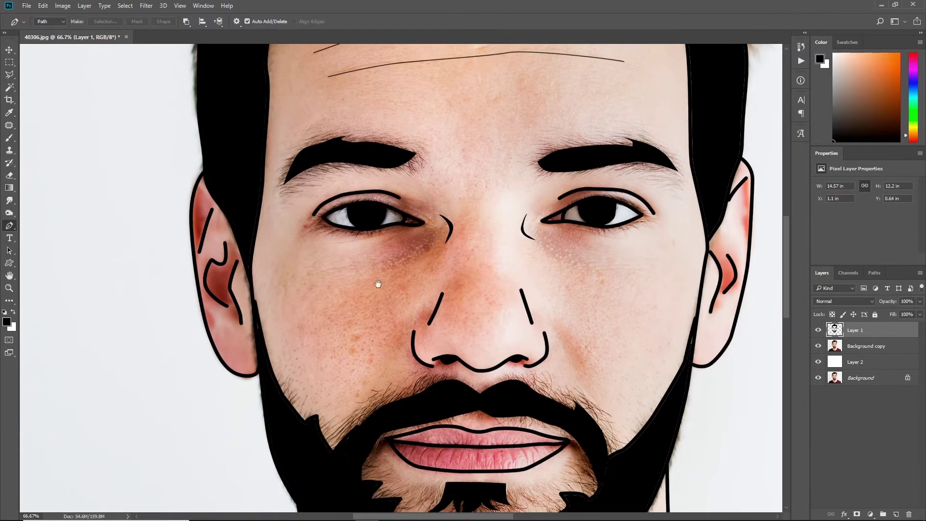
{"action": "scroll", "coordinate": [323, 238], "scroll_direction": "up", "scroll_amount": 3}
{"action": "key", "text": "ctrl+minus"}
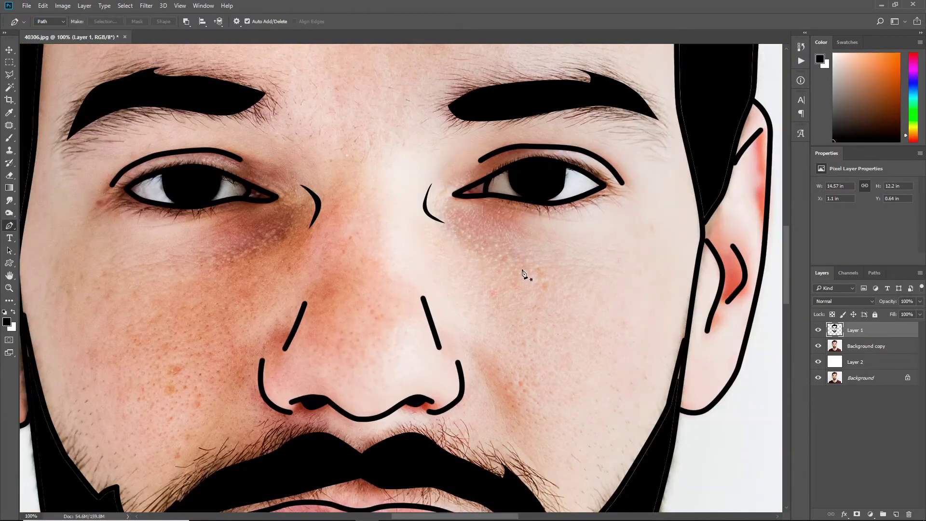
{"action": "key", "text": "ctrl+minus"}
{"action": "key", "text": "ctrl+minus"}
{"action": "key", "text": "ctrl+minus"}
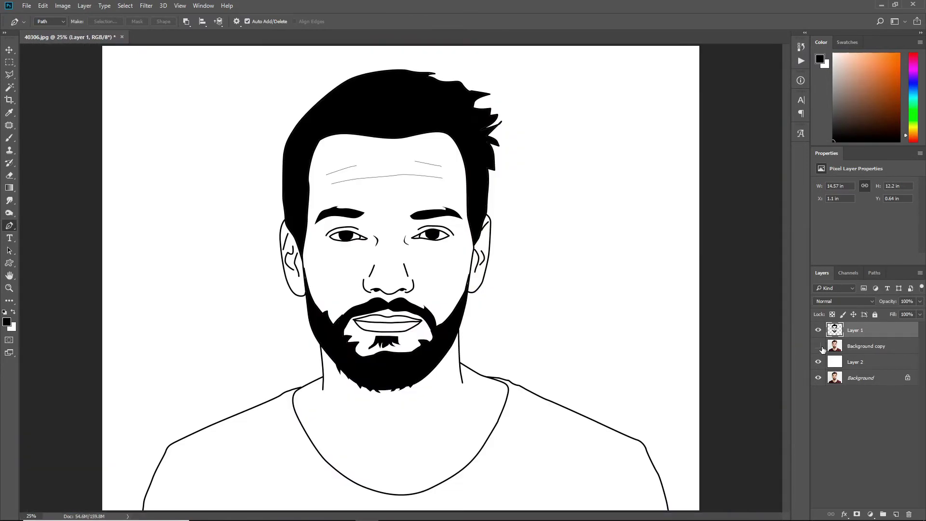
{"action": "key", "text": "ctrl+minus"}
{"action": "key", "text": "ctrl+plus"}
Pan to the left cheek and delete the cheek path drawn there
{"action": "key", "text": "b"}
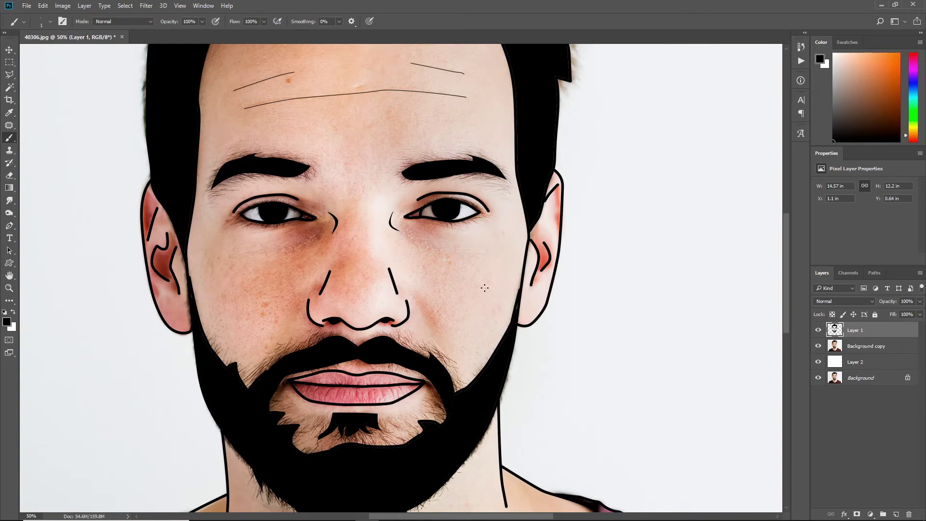
{"action": "key", "text": "ctrl+plus"}
{"action": "key", "text": "ctrl+plus"}
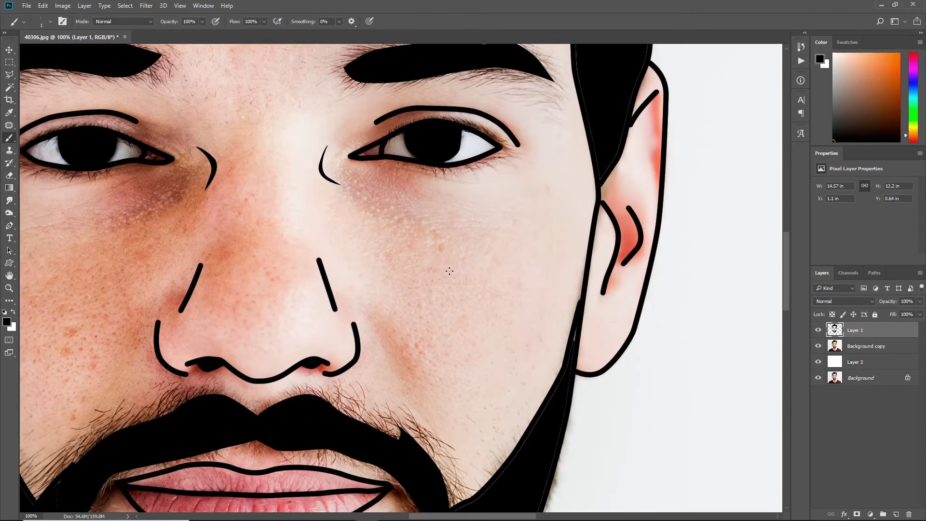
{"action": "key", "text": "p"}
{"action": "left_click_drag", "start_coordinate": [241, 206], "coordinate": [458, 230]}
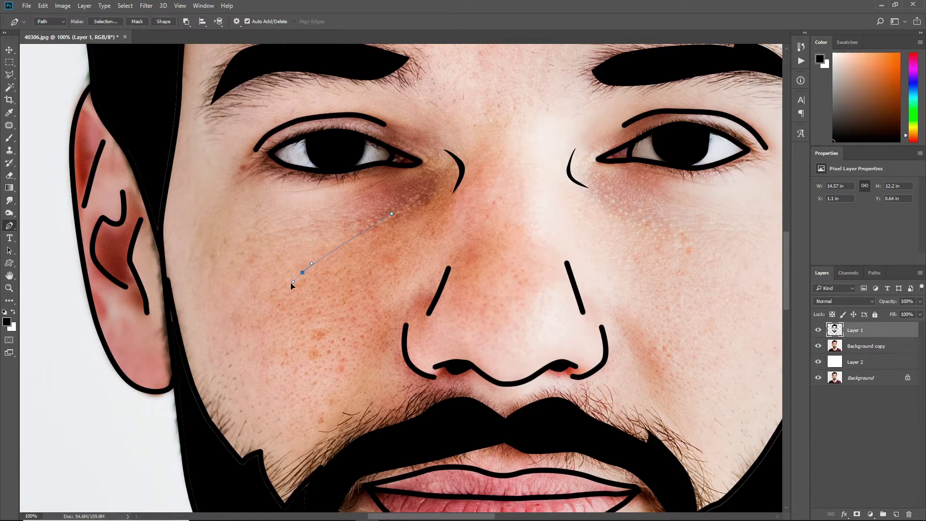
{"action": "key", "text": "ctrl+minus"}
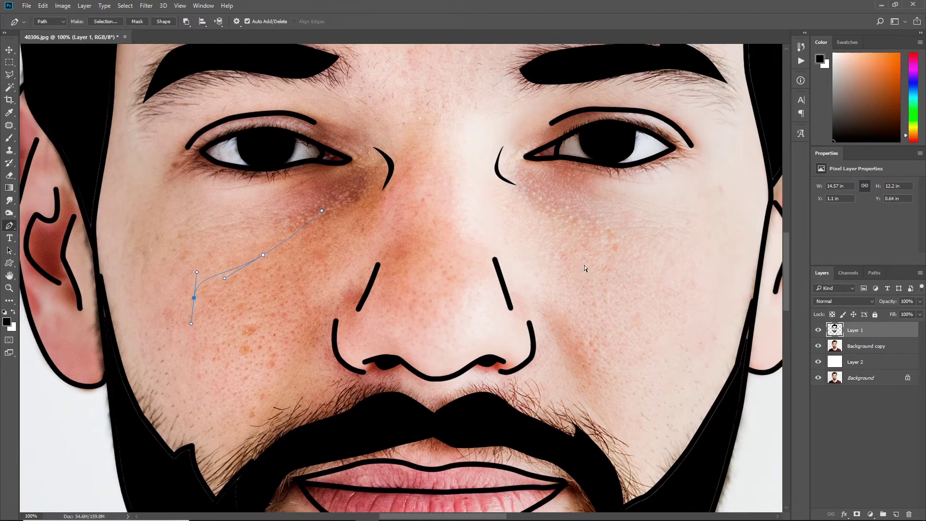
{"action": "right_click", "coordinate": [595, 265]}
{"action": "key", "text": "Escape"}
{"action": "right_click", "coordinate": [617, 346]}
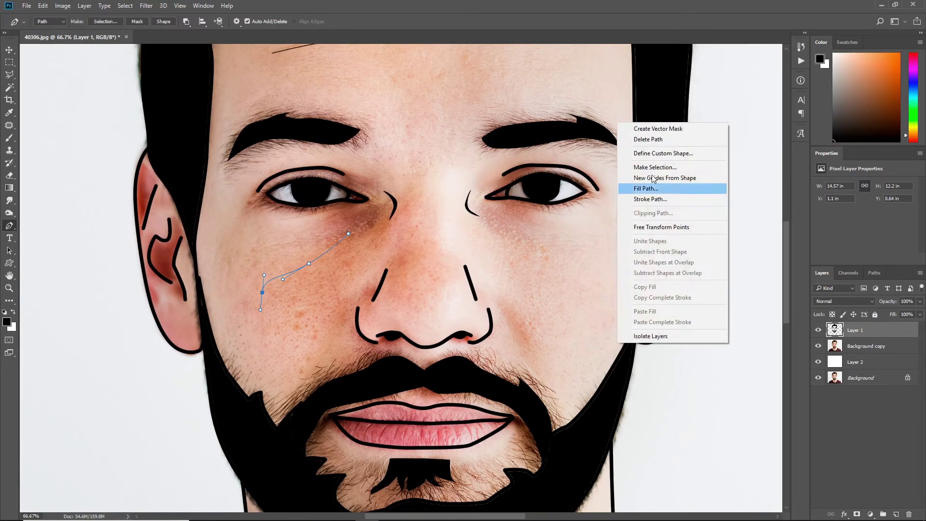
{"action": "left_click", "coordinate": [652, 143]}
Hide the Background copy photo layer and zoom out to the whole portrait
{"action": "key", "text": "ctrl+minus"}
{"action": "key", "text": "ctrl+minus"}
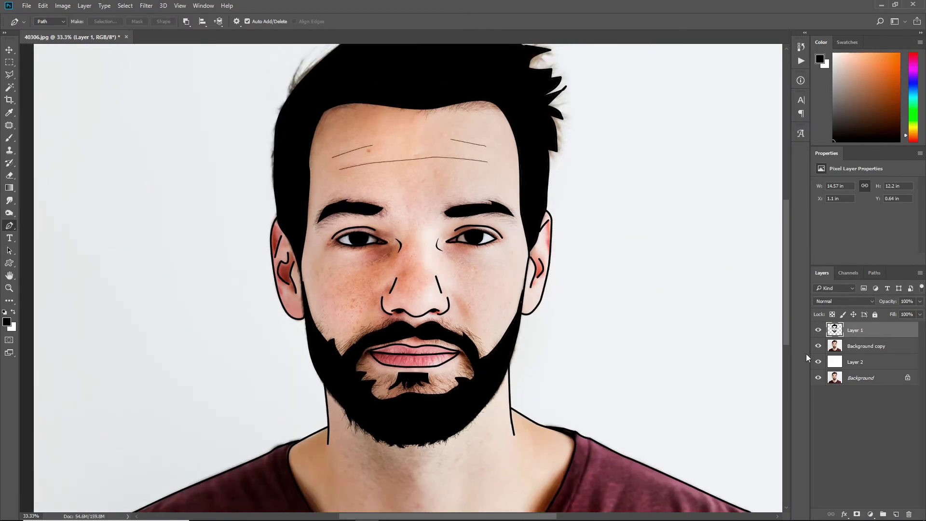
{"action": "left_click", "coordinate": [818, 345]}
{"action": "key", "text": "ctrl+minus"}
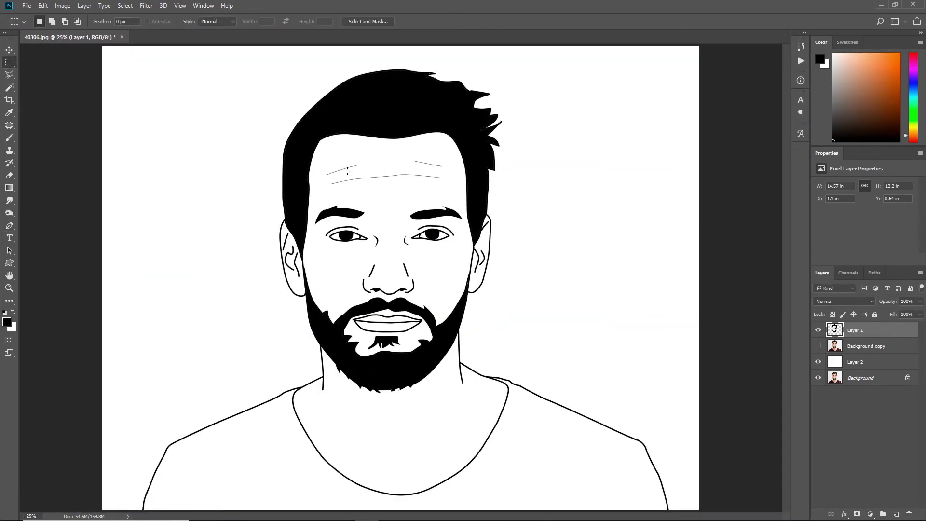
Marquee the forehead wrinkle lines, copy them to a layer, and erase them on Layer 1
{"action": "key", "text": "ctrl+plus"}
{"action": "key", "text": "ctrl+plus"}
{"action": "key", "text": "w"}
{"action": "mouse_move", "coordinate": [326, 123]}
{"action": "left_mouse_down"}
{"action": "mouse_move", "coordinate": [329, 181]}
{"action": "mouse_move", "coordinate": [470, 206]}
{"action": "left_mouse_up"}
{"action": "key", "text": "ctrl+minus"}
{"action": "key", "text": "m"}
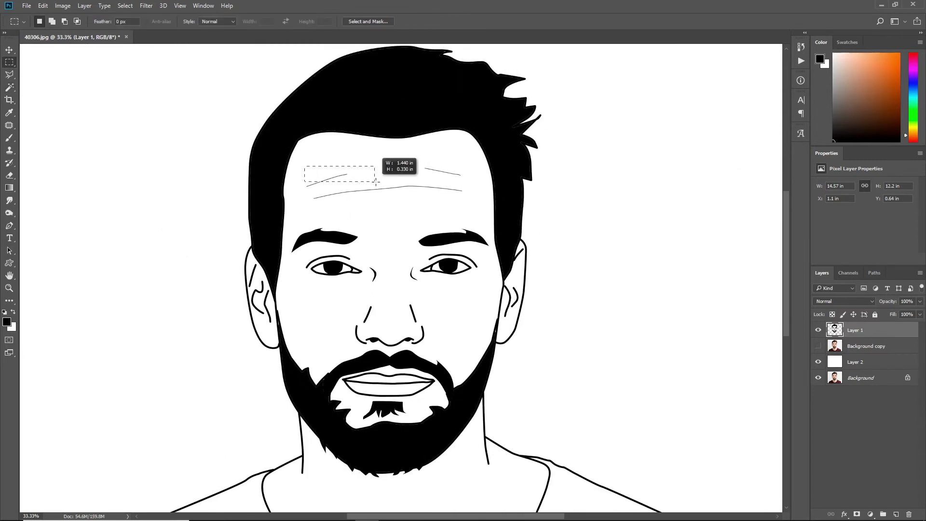
{"action": "key", "text": "ctrl+j"}
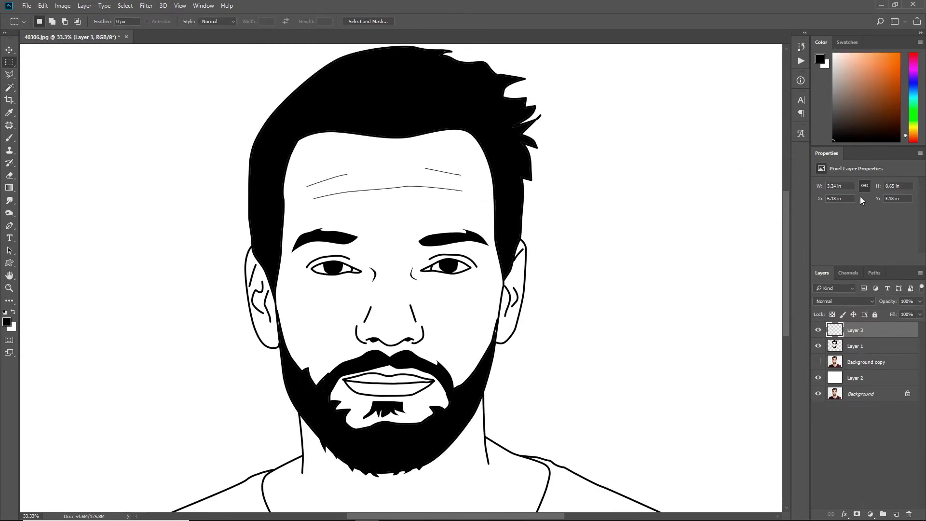
{"action": "left_click", "coordinate": [855, 346]}
{"action": "key", "text": "e"}
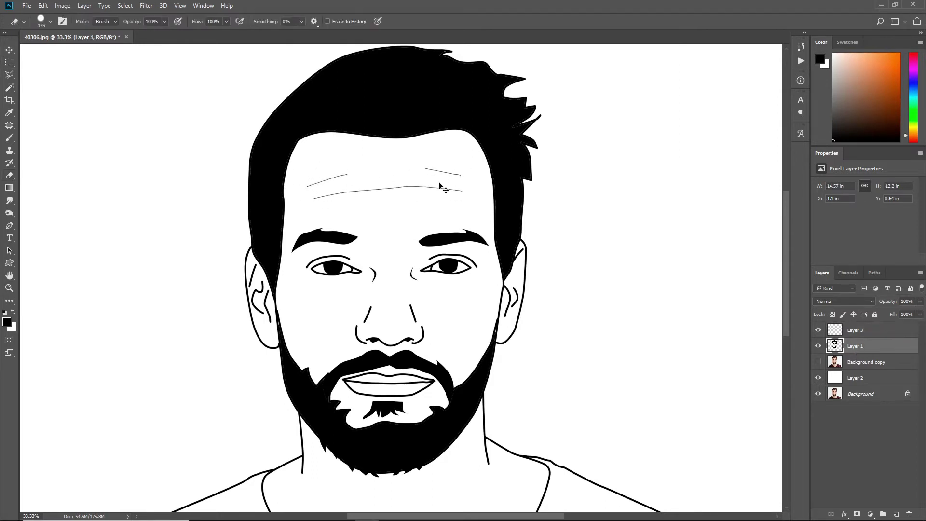
Delete the copied forehead-lines layer and add a new empty Layer 3
{"action": "key", "text": "v"}
{"action": "left_click", "coordinate": [860, 332]}
{"action": "key", "text": "ctrl+minus"}
{"action": "key", "text": "ctrl+minus"}
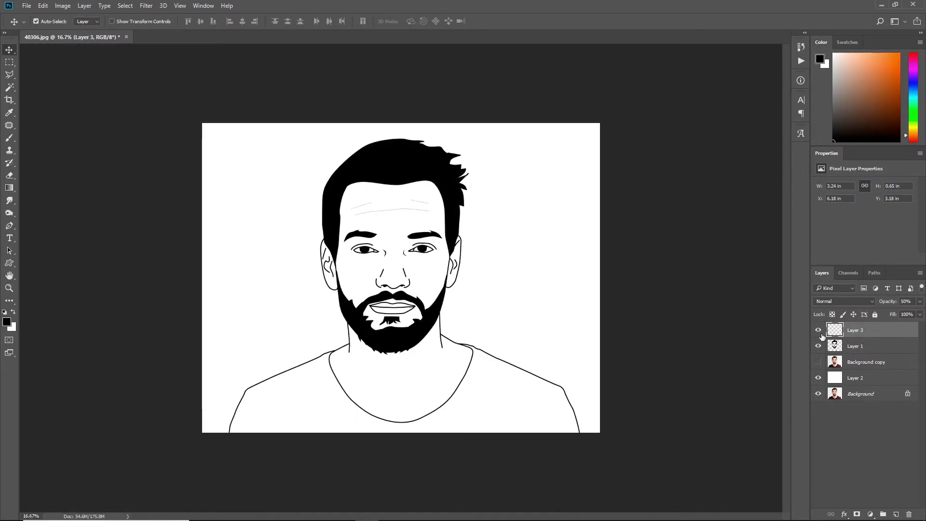
{"action": "key", "text": "Delete"}
{"action": "key", "text": "ctrl+minus"}
{"action": "key", "text": "ctrl+plus"}
{"action": "key", "text": "ctrl+plus"}
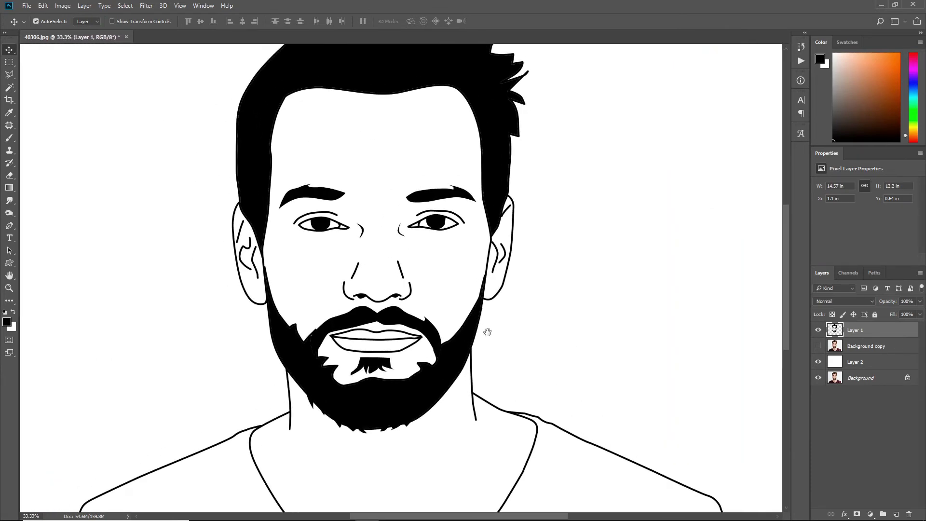
{"action": "key", "text": "ctrl+shift+n"}
{"action": "key", "text": "Return"}
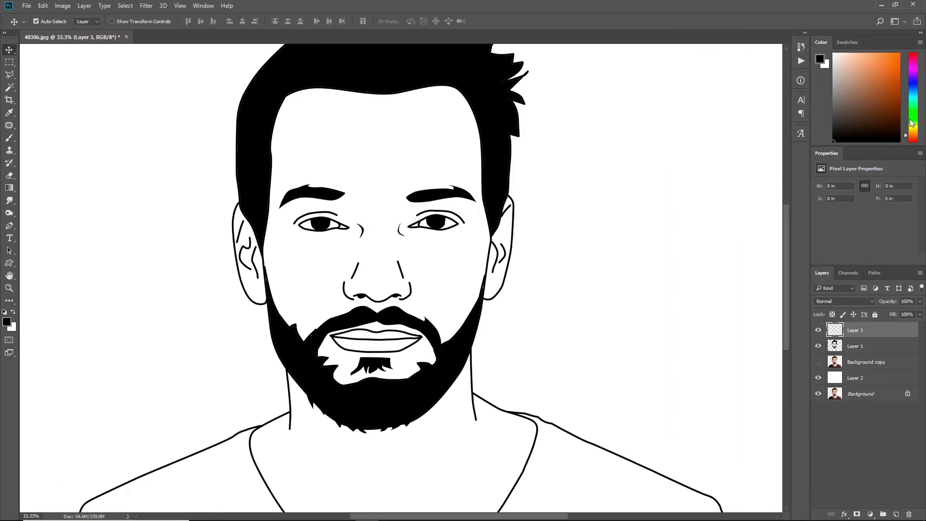
Fill the face and chin skin on Layer 1 with flat light orange
{"action": "left_click", "coordinate": [822, 61]}
{"action": "left_click", "coordinate": [671, 177]}
{"action": "left_click", "coordinate": [817, 167]}
{"action": "key", "text": "w"}
{"action": "left_click", "coordinate": [853, 348]}
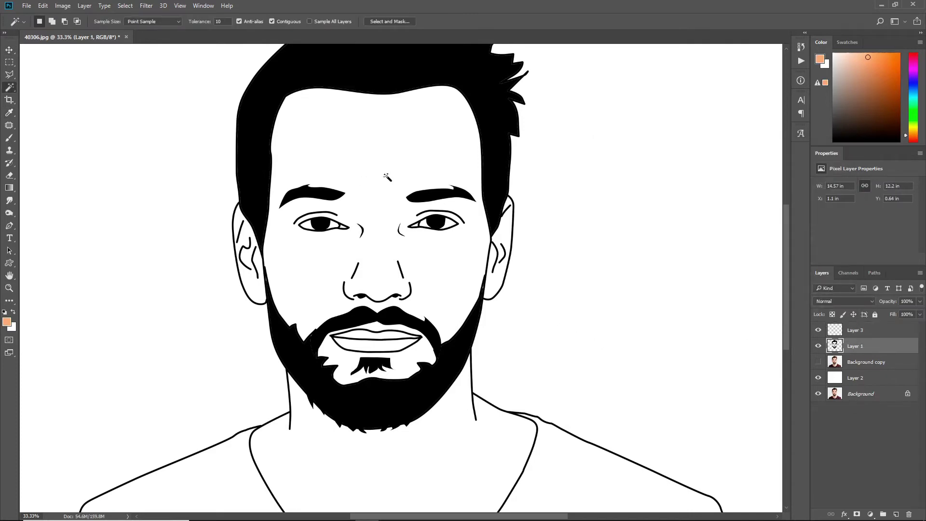
{"action": "left_click", "coordinate": [387, 177]}
{"action": "left_click", "coordinate": [415, 357], "text": "shift"}
{"action": "key", "text": "alt+BackSpace"}
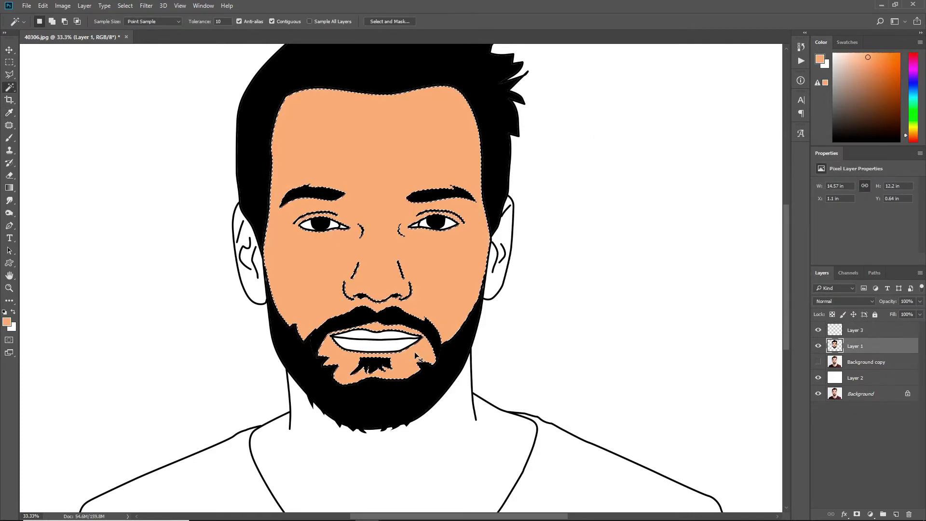
{"action": "key", "text": "ctrl+d"}
{"action": "key", "text": "ctrl+plus"}
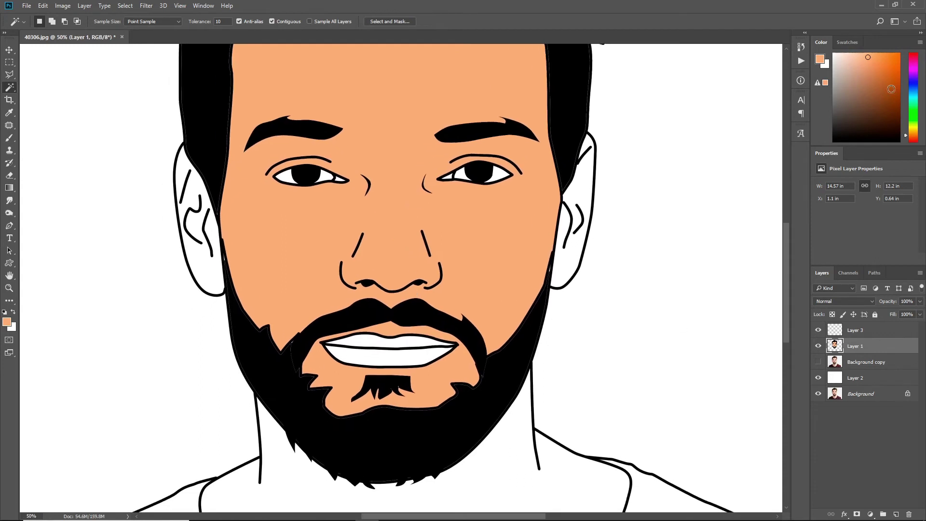
Shift the colour to pink and fill the lips on a new Layer 4
{"action": "left_click_drag", "start_coordinate": [913, 72], "coordinate": [912, 53]}
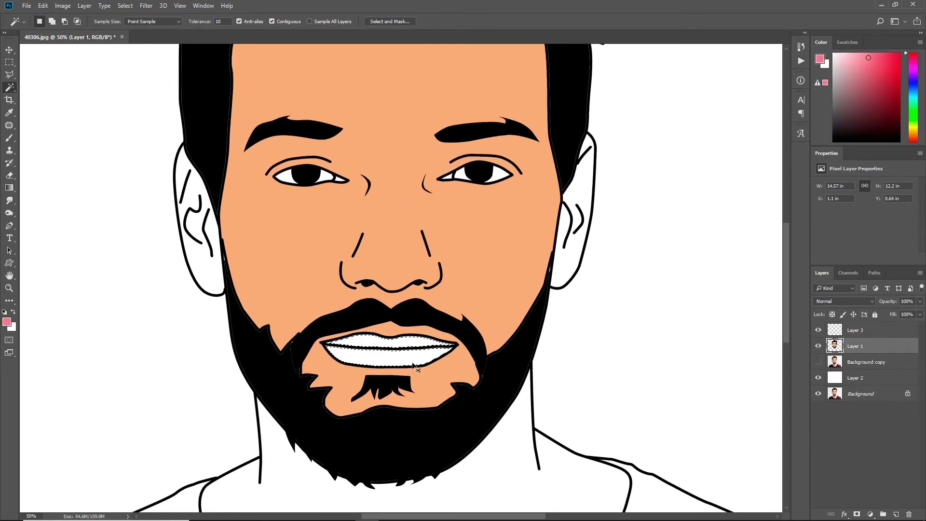
{"action": "key", "text": "ctrl+shift+n"}
{"action": "key", "text": "Return"}
{"action": "key", "text": "alt+BackSpace"}
{"action": "key", "text": "ctrl+d"}
{"action": "key", "text": "ctrl+plus"}
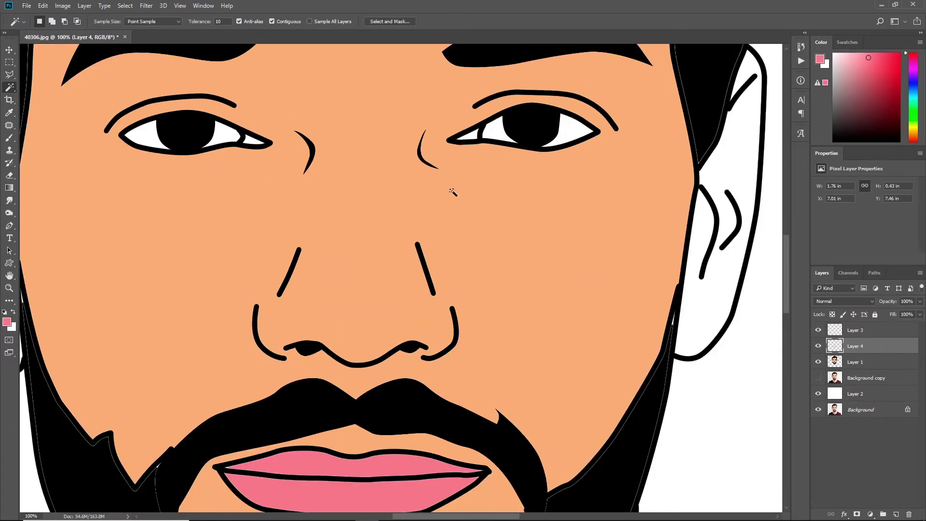
{"action": "key", "text": "ctrl+shift+d"}
{"action": "key", "text": "alt+bracketleft"}
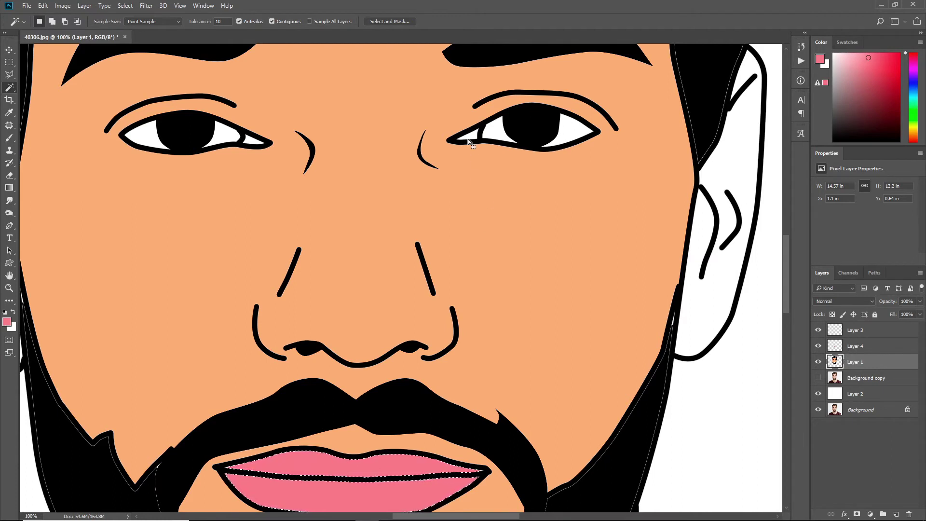
Colour the inner corners of both eyes pink on Layer 4
{"action": "key", "text": "ctrl+d"}
{"action": "left_click", "coordinate": [237, 137], "text": "shift"}
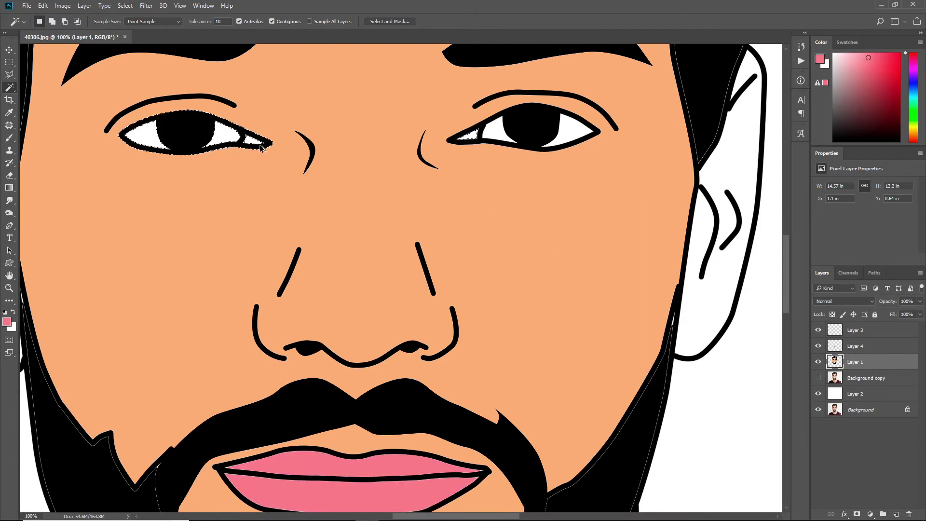
{"action": "key", "text": "ctrl+z"}
{"action": "left_click", "coordinate": [255, 144], "text": "shift"}
{"action": "left_click", "coordinate": [845, 346]}
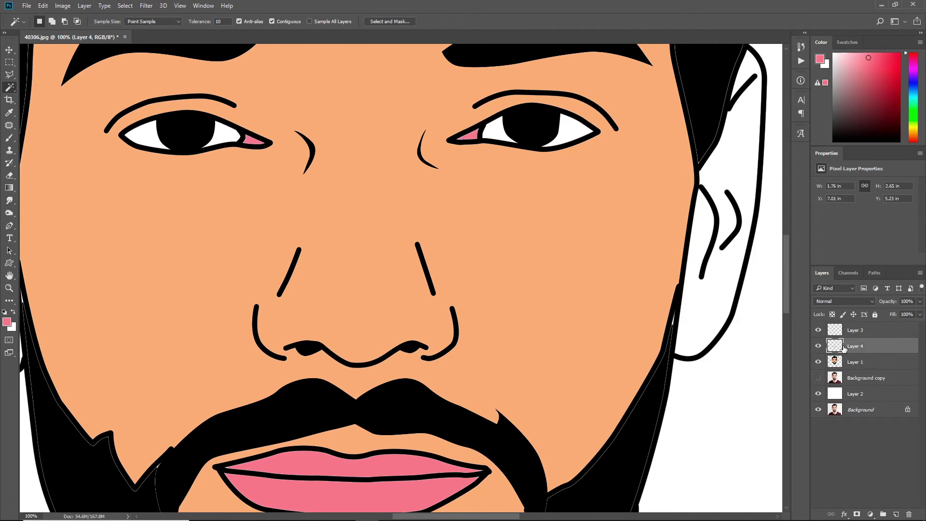
{"action": "key", "text": "ctrl+minus"}
{"action": "key", "text": "ctrl+minus"}
{"action": "key", "text": "ctrl+minus"}
Fill the ears on Layer 1 with the skin tone sampled from the face
{"action": "left_click", "coordinate": [868, 361]}
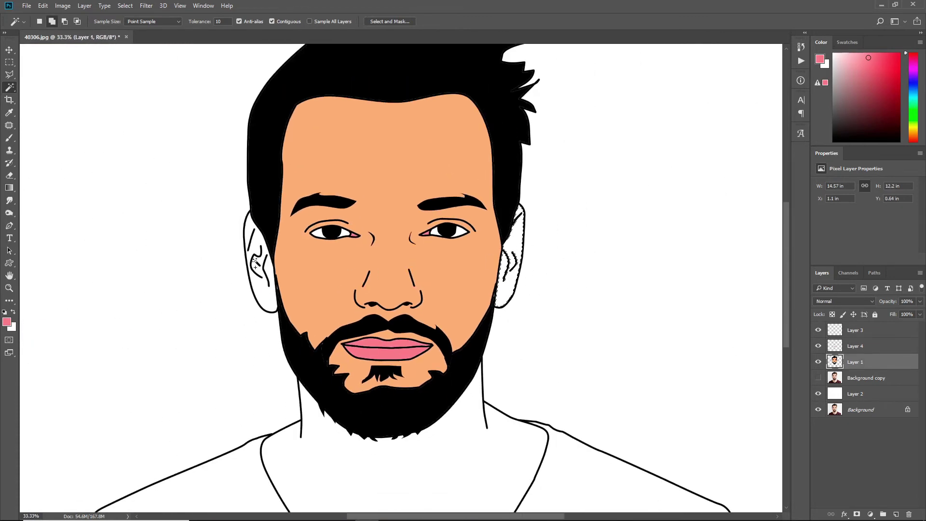
{"action": "key", "text": "i"}
{"action": "left_click", "coordinate": [379, 178]}
{"action": "key", "text": "alt+BackSpace"}
{"action": "key", "text": "ctrl+d"}
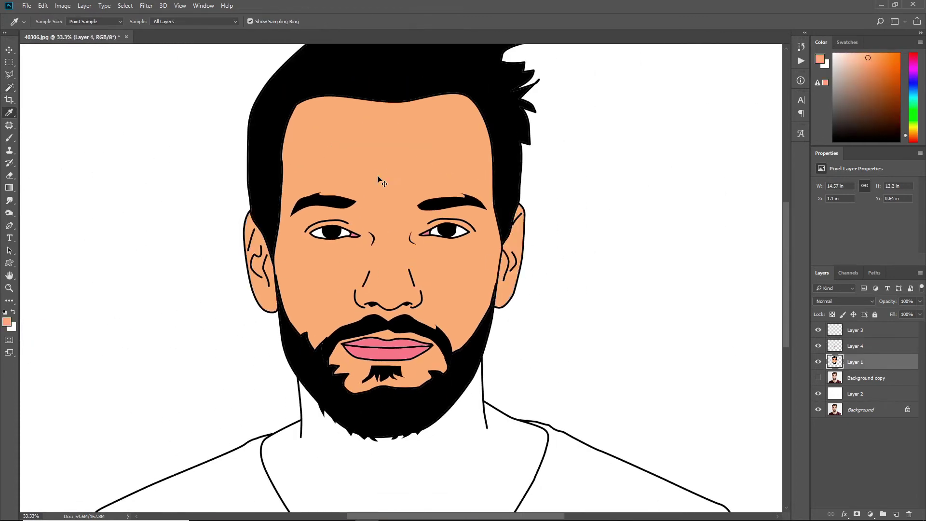
{"action": "key", "text": "ctrl+minus"}
Select the neck inside the collar and fill it with the skin tone
{"action": "key", "text": "F8"}
{"action": "key", "text": "w"}
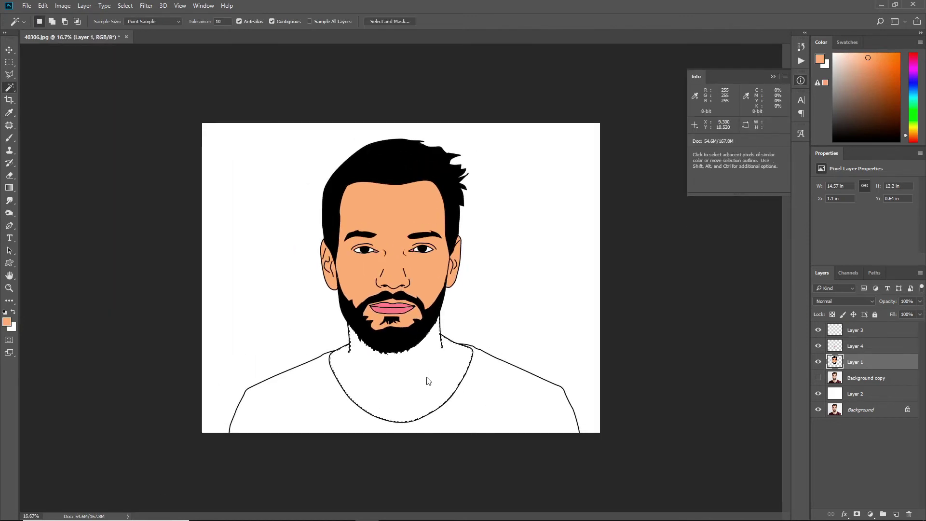
{"action": "left_click", "coordinate": [426, 377]}
{"action": "key", "text": "alt+BackSpace"}
{"action": "key", "text": "ctrl+minus"}
{"action": "key", "text": "ctrl+plus"}
{"action": "key", "text": "ctrl+plus"}
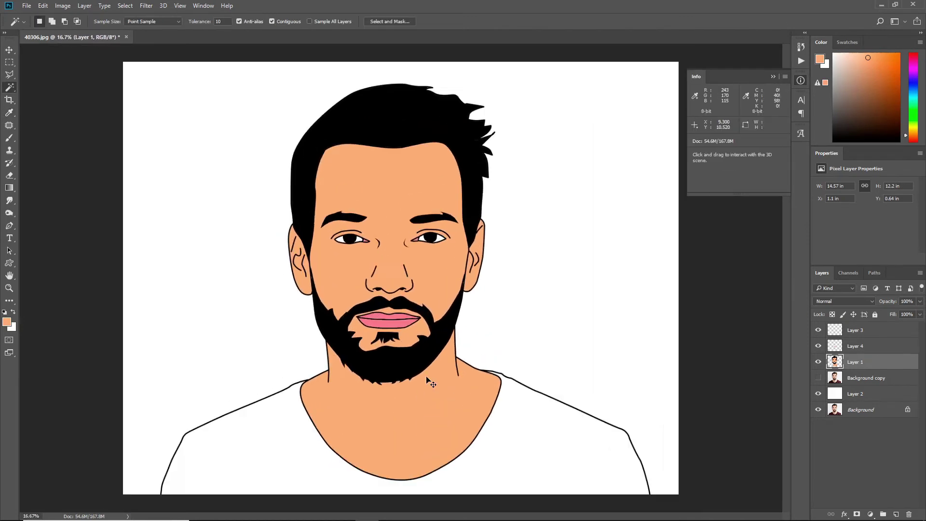
{"action": "key", "text": "ctrl+plus"}
{"action": "key", "text": "ctrl+minus"}
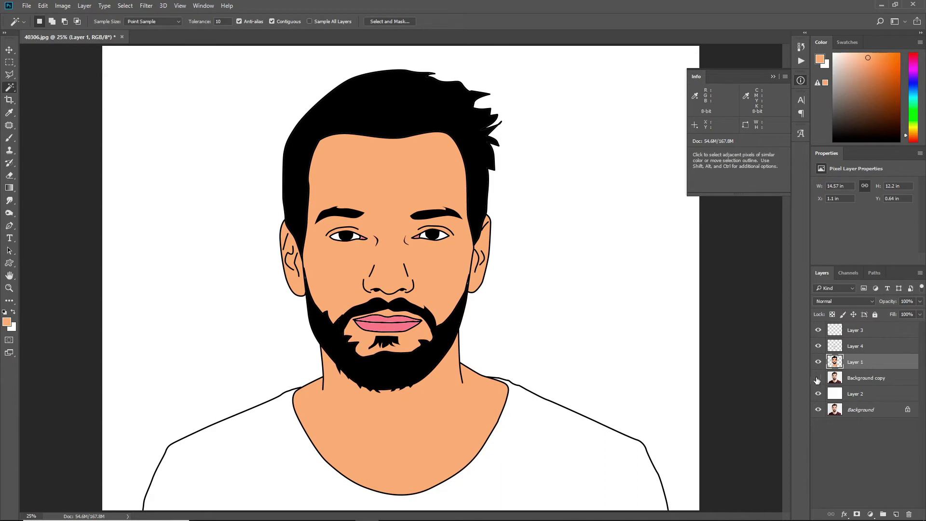
Sample the maroon shirt colour from the original photo copy
{"action": "left_click", "coordinate": [818, 378]}
{"action": "key", "text": "i"}
{"action": "left_click", "coordinate": [562, 443]}
{"action": "left_click", "coordinate": [818, 361]}
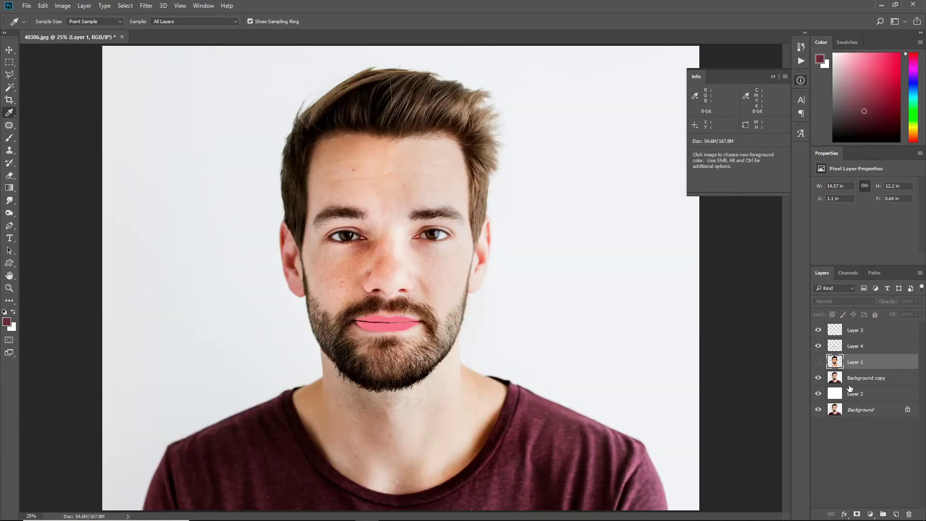
{"action": "left_click", "coordinate": [818, 362]}
{"action": "left_click", "coordinate": [818, 378]}
Fill the cartoon shirt with maroon and check its edges against the photo
{"action": "left_click", "coordinate": [575, 439]}
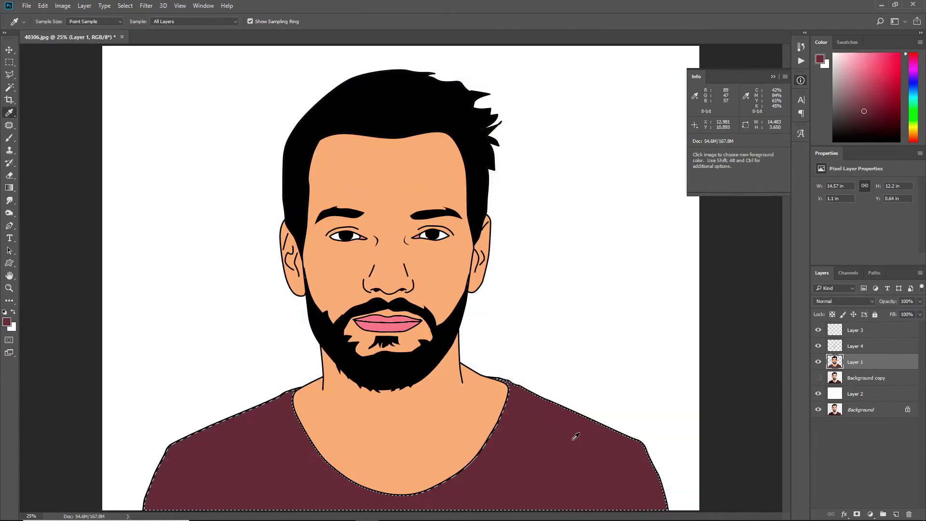
{"action": "key", "text": "ctrl+minus"}
{"action": "key", "text": "ctrl+plus"}
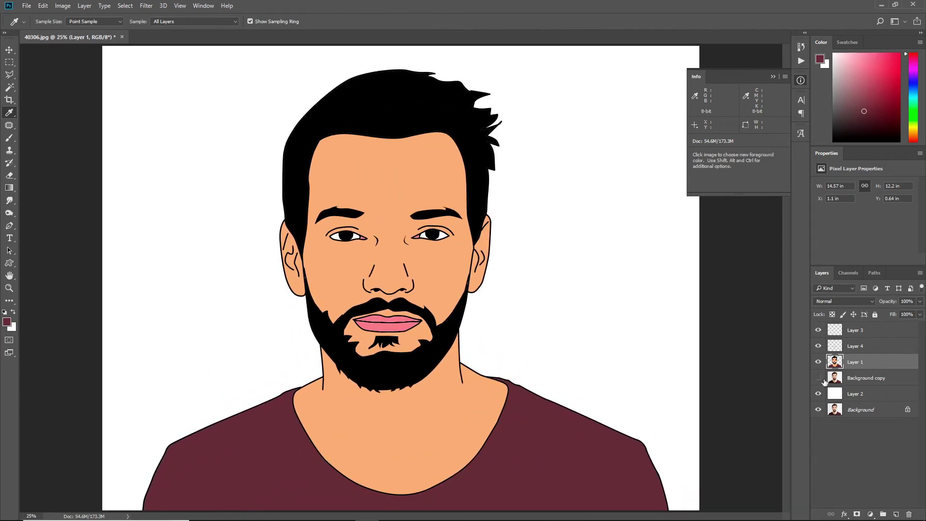
{"action": "left_click", "coordinate": [818, 377]}
{"action": "left_click", "coordinate": [819, 378]}
{"action": "left_click", "coordinate": [818, 361]}
{"action": "left_click", "coordinate": [835, 381]}
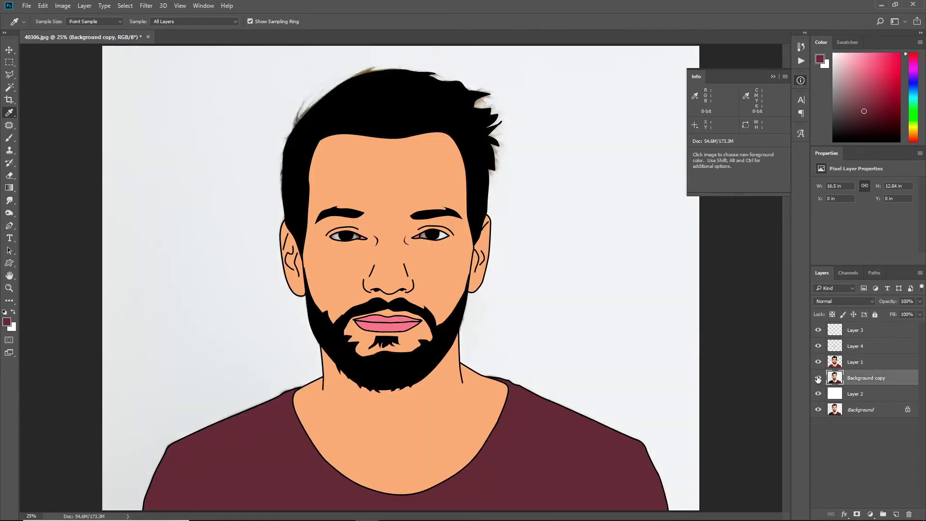
{"action": "left_click", "coordinate": [819, 377]}
{"action": "key", "text": "ctrl+plus"}
{"action": "key", "text": "ctrl+plus"}
Add a new shading layer and trace the face's left edge with a Pen path
{"action": "left_click", "coordinate": [854, 362]}
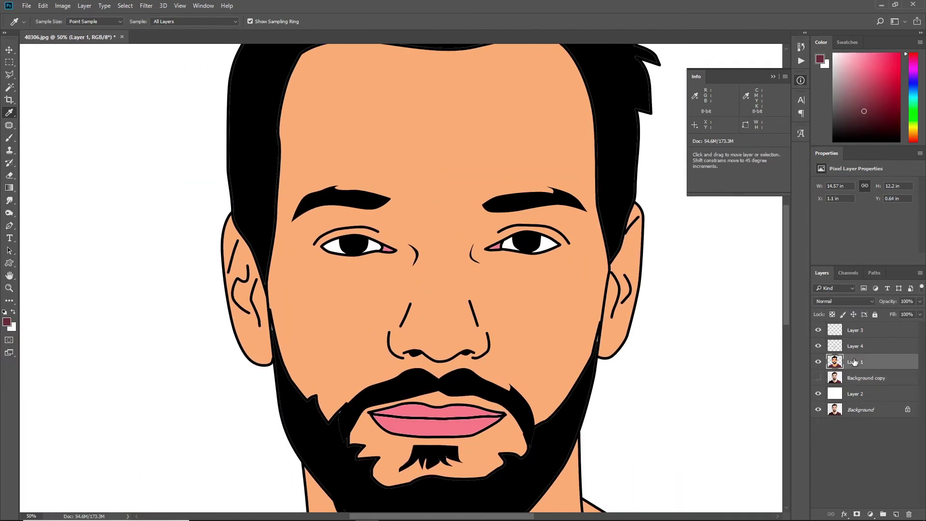
{"action": "key", "text": "ctrl+shift+n"}
{"action": "key", "text": "Return"}
{"action": "scroll", "coordinate": [531, 227], "scroll_direction": "up", "scroll_amount": 3}
{"action": "key", "text": "p"}
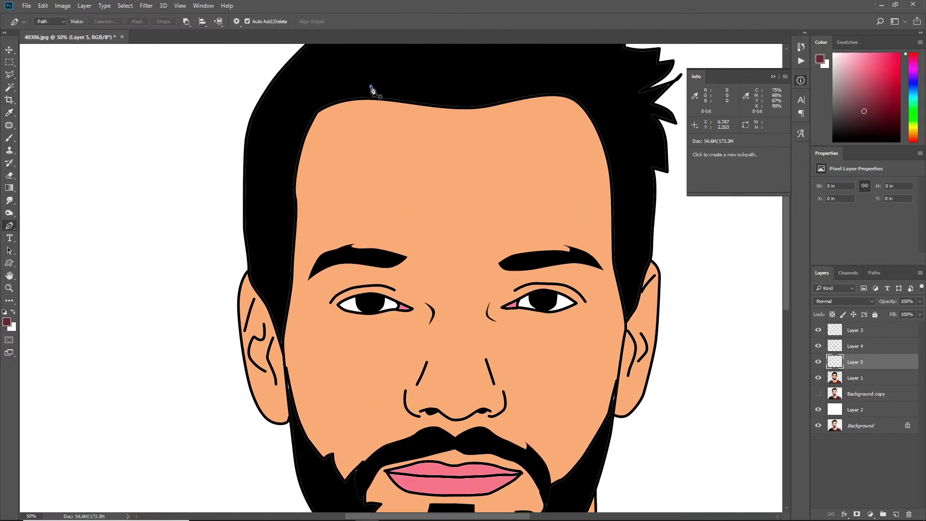
{"action": "left_click", "coordinate": [370, 86]}
{"action": "left_click_drag", "start_coordinate": [352, 112], "coordinate": [332, 118]}
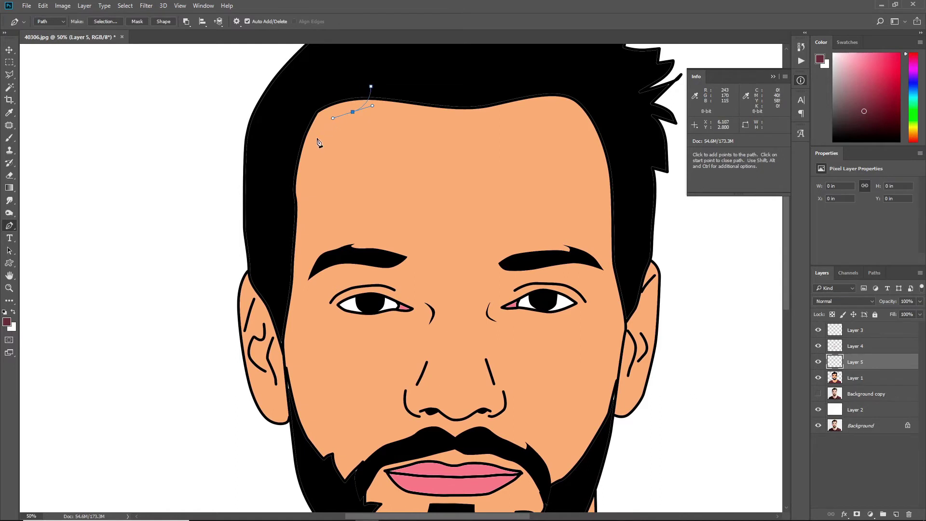
{"action": "left_click_drag", "start_coordinate": [313, 156], "coordinate": [301, 232]}
{"action": "scroll", "coordinate": [310, 183], "scroll_direction": "down", "scroll_amount": 3}
{"action": "scroll", "coordinate": [304, 215], "scroll_direction": "down", "scroll_amount": 2}
{"action": "left_click_drag", "start_coordinate": [303, 268], "coordinate": [309, 290]}
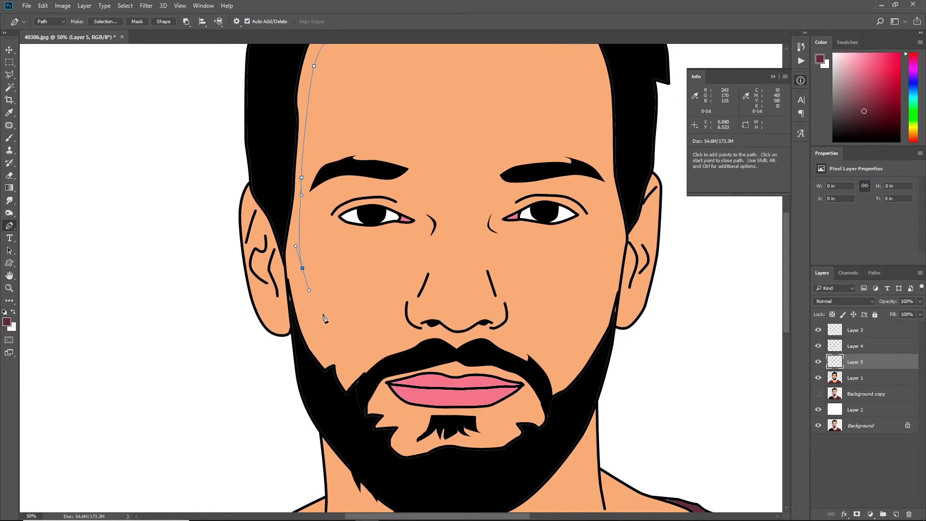
{"action": "left_click_drag", "start_coordinate": [325, 457], "coordinate": [271, 436]}
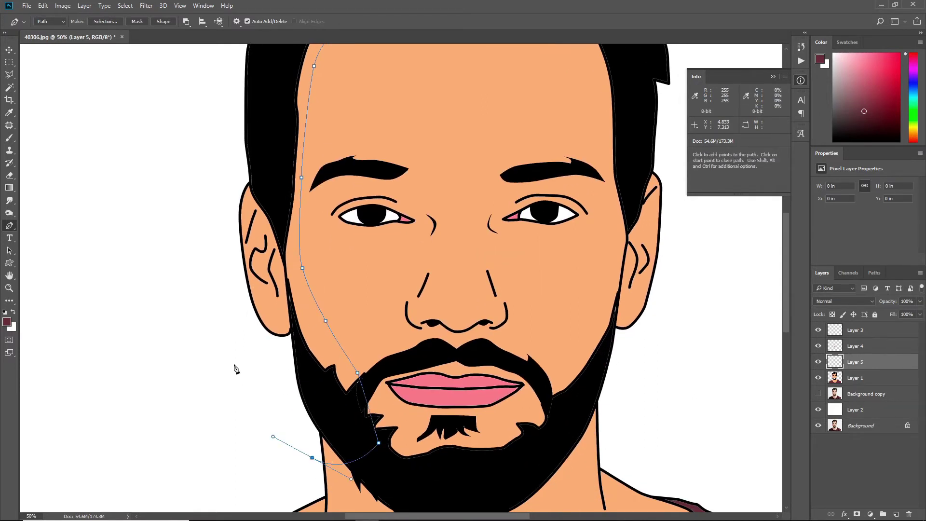
{"action": "left_click_drag", "start_coordinate": [316, 386], "coordinate": [311, 381]}
Close the shadow path along the beard and hair edge and make it a selection
{"action": "left_click", "coordinate": [271, 196]}
{"action": "scroll", "coordinate": [271, 196], "scroll_direction": "up", "scroll_amount": 5}
{"action": "left_click", "coordinate": [290, 179]}
{"action": "left_click_drag", "start_coordinate": [304, 134], "coordinate": [321, 123]}
{"action": "left_click", "coordinate": [354, 110]}
{"action": "left_click", "coordinate": [385, 121]}
{"action": "right_click", "coordinate": [448, 191]}
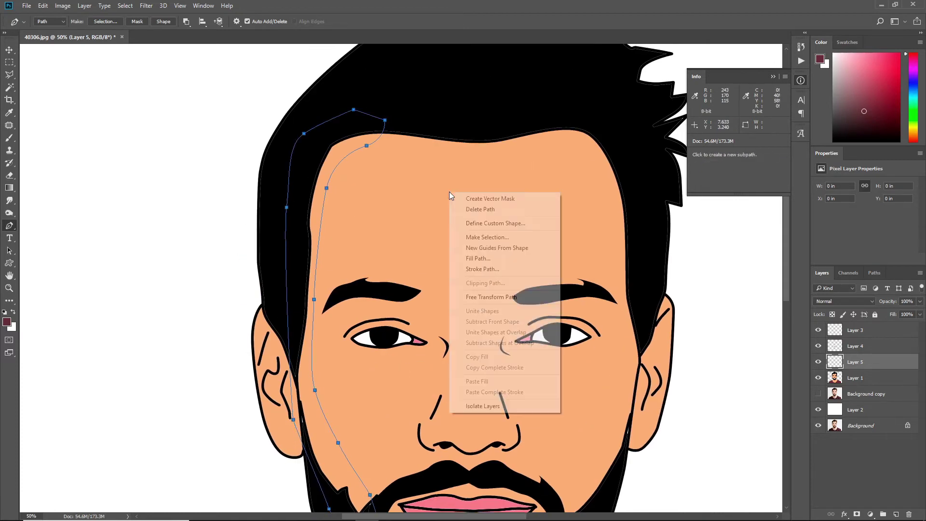
{"action": "left_click", "coordinate": [497, 209]}
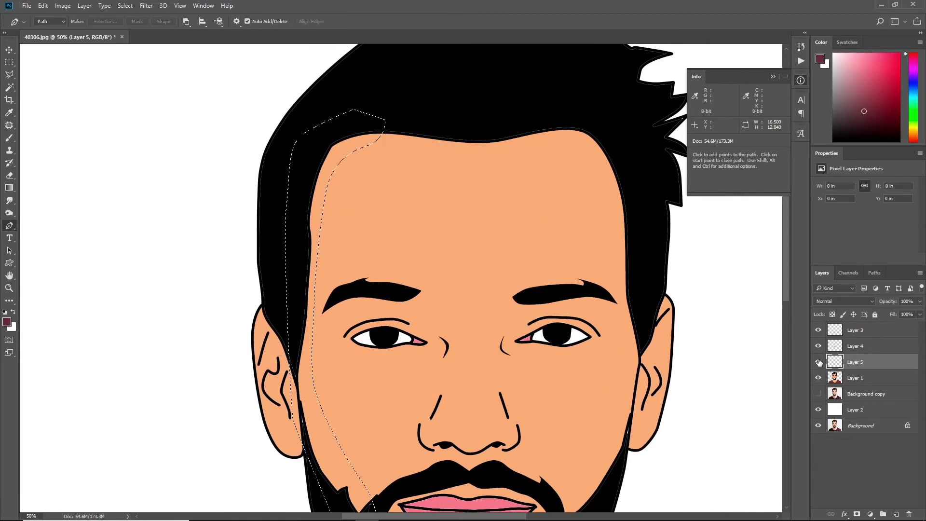
Fill the shadow selection with darker orange and move the layer below Layer 1
{"action": "left_click", "coordinate": [474, 229]}
{"action": "left_click", "coordinate": [7, 321]}
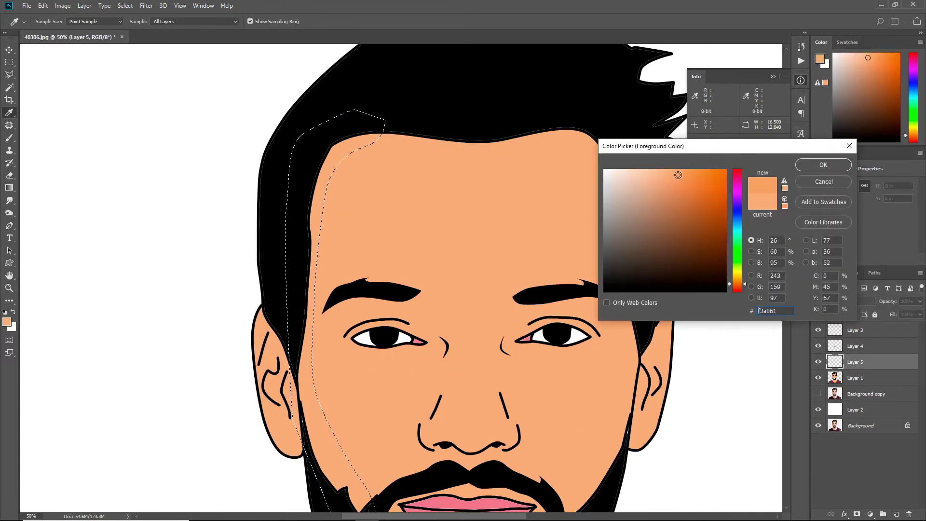
{"action": "left_click", "coordinate": [798, 165]}
{"action": "key", "text": "alt+BackSpace"}
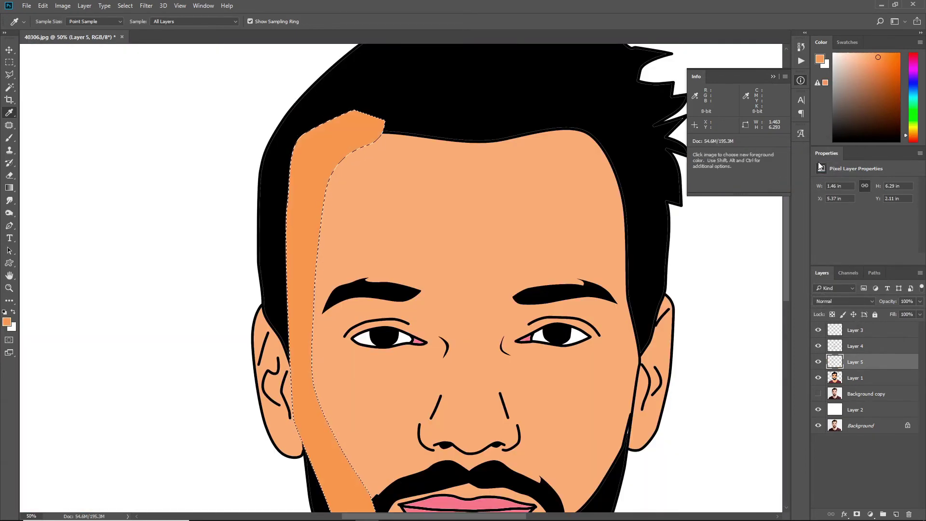
{"action": "key", "text": "ctrl+bracketleft"}
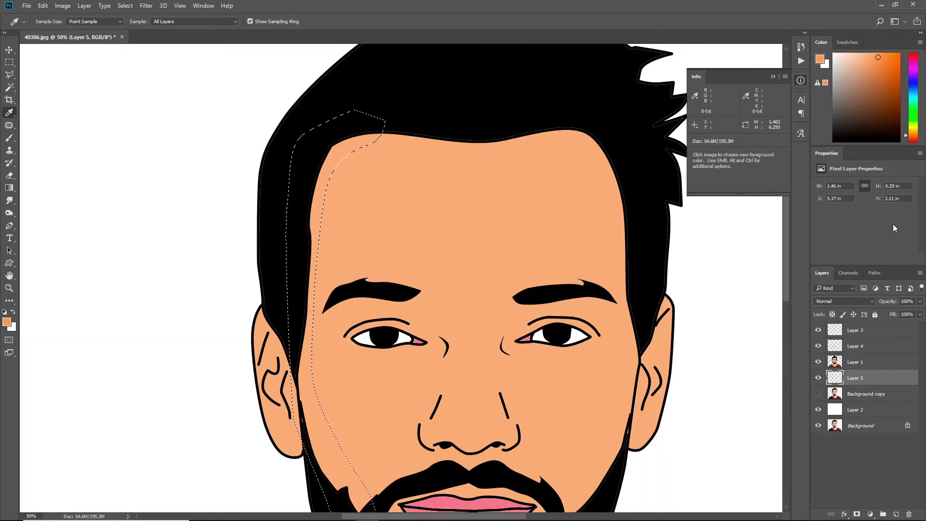
Reorder the shadow layer beneath the face and clear its selection
{"action": "key", "text": "ctrl+bracketright"}
{"action": "key", "text": "ctrl+bracketleft"}
{"action": "key", "text": "ctrl+d"}
{"action": "key", "text": "ctrl+minus"}
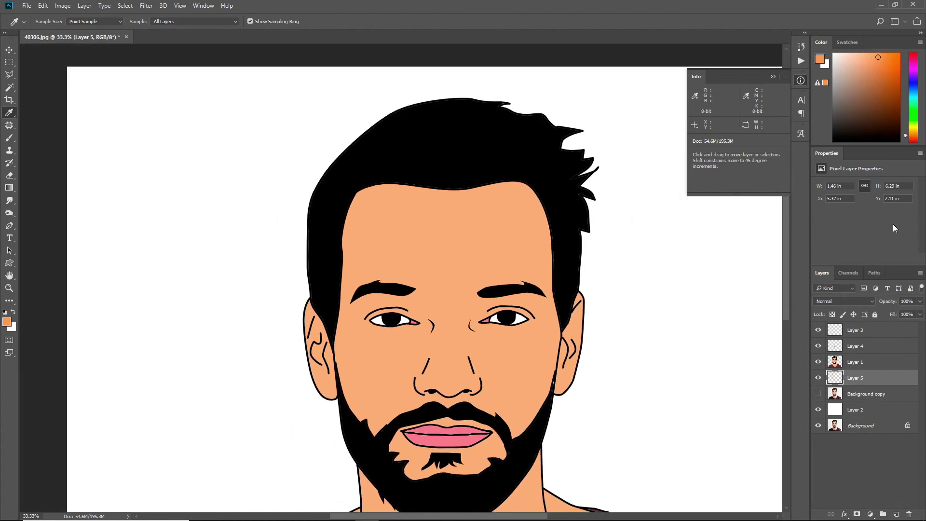
{"action": "key", "text": "ctrl+minus"}
{"action": "key", "text": "ctrl+plus"}
{"action": "key", "text": "ctrl+plus"}
Select the face skin on Layer 1 and add a new layer for face shading
{"action": "key", "text": "alt+bracketright"}
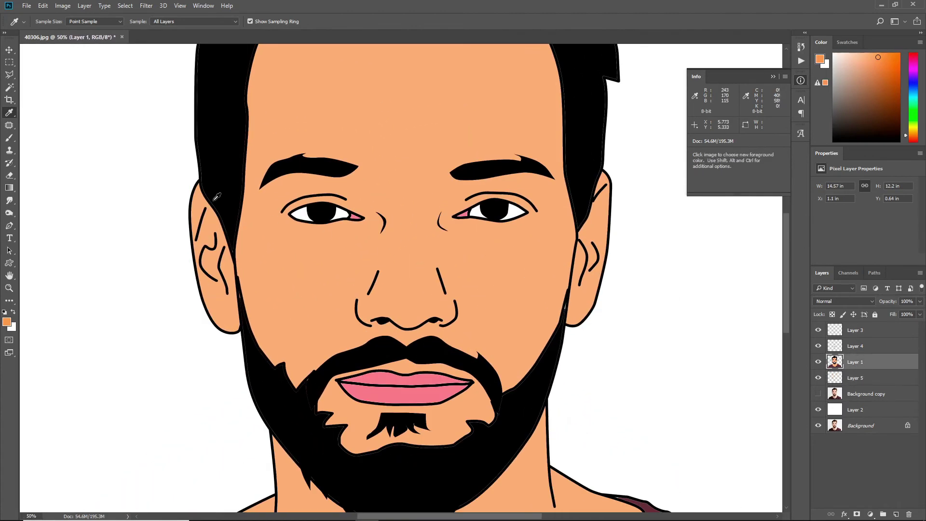
{"action": "key", "text": "w"}
{"action": "left_click_drag", "start_coordinate": [290, 159], "coordinate": [315, 248]}
{"action": "left_click", "coordinate": [334, 263]}
{"action": "key", "text": "ctrl+shift+n"}
{"action": "key", "text": "Return"}
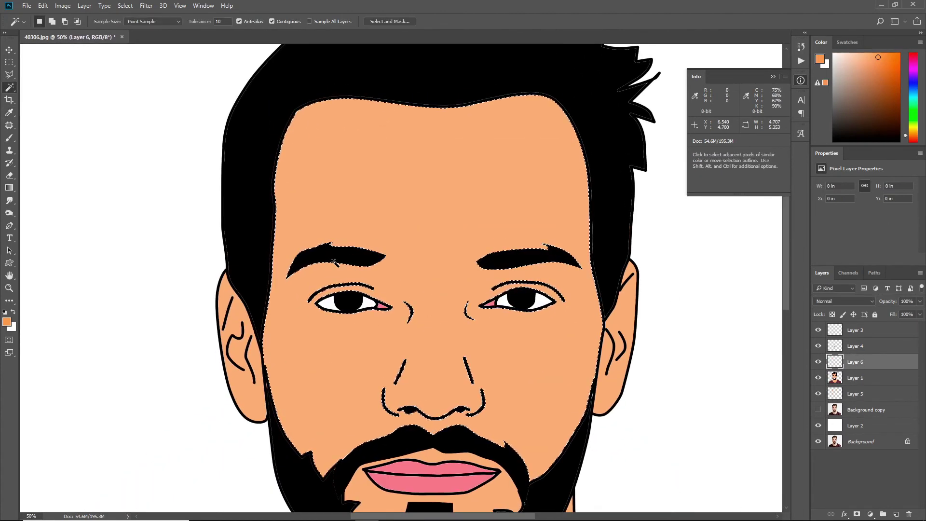
Set up a soft brush and shade the forehead corner near the hairline
{"action": "key", "text": "b"}
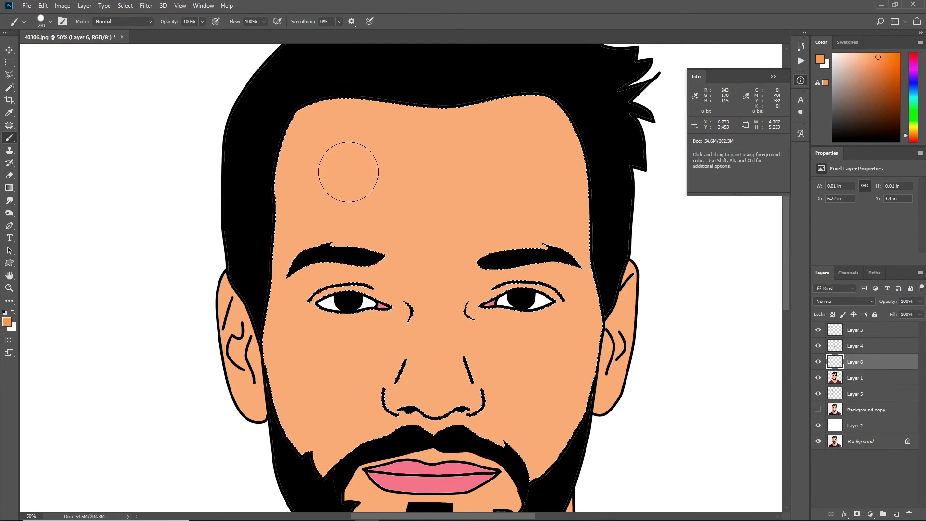
{"action": "left_click", "coordinate": [348, 172]}
{"action": "key", "text": "ctrl+z"}
{"action": "right_click", "coordinate": [382, 177]}
{"action": "key", "text": "Escape"}
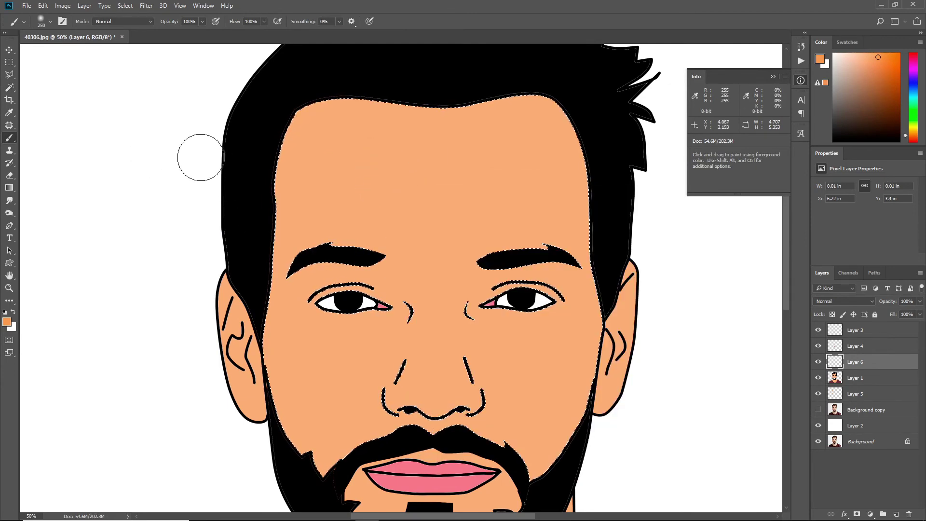
{"action": "left_click_drag", "start_coordinate": [291, 83], "coordinate": [295, 145]}
{"action": "key", "text": "ctrl+minus"}
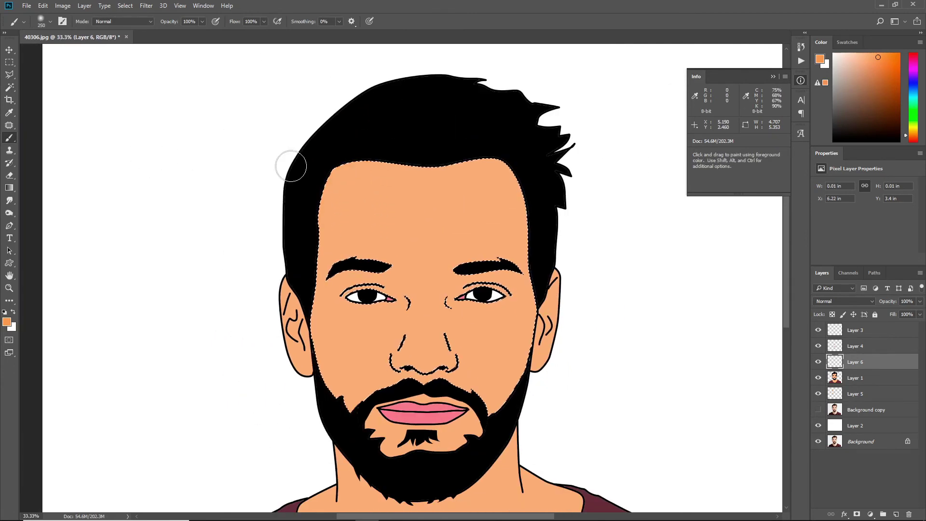
Shade the left jaw and cheek with an 800 px brush, undoing the right-side stroke
{"action": "left_click_drag", "start_coordinate": [303, 408], "coordinate": [294, 372]}
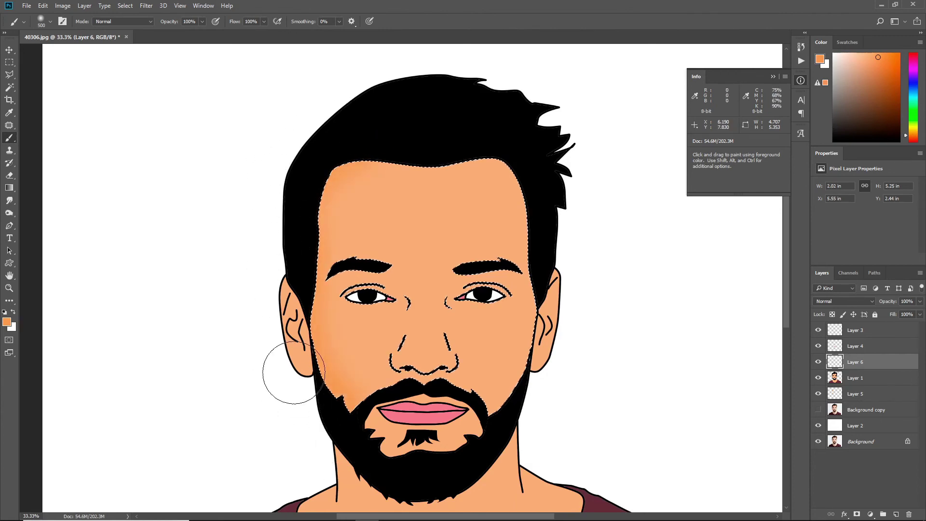
{"action": "key", "text": "bracketright"}
{"action": "key", "text": "bracketright"}
{"action": "key", "text": "bracketright"}
{"action": "left_click_drag", "start_coordinate": [269, 238], "coordinate": [283, 300]}
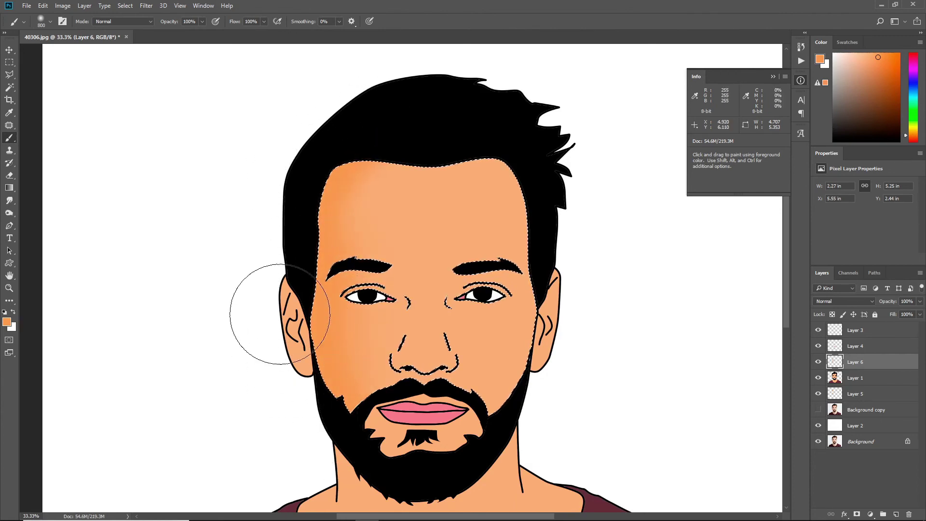
{"action": "key", "text": "ctrl+minus"}
{"action": "left_click_drag", "start_coordinate": [490, 196], "coordinate": [463, 331]}
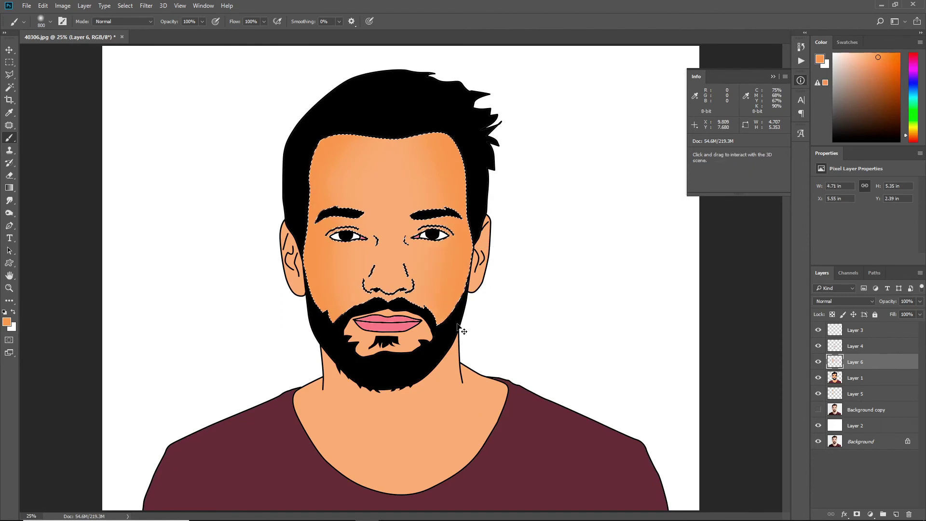
{"action": "key", "text": "ctrl+minus"}
{"action": "key", "text": "ctrl+minus"}
{"action": "key", "text": "ctrl+z"}
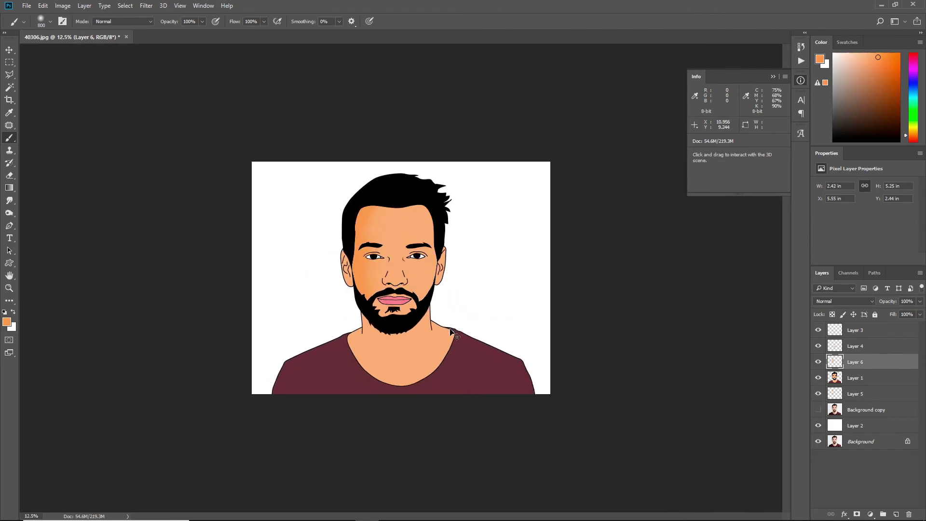
{"action": "key", "text": "ctrl+plus"}
{"action": "key", "text": "ctrl+plus"}
Brush soft darker-orange shading across the bottom of the neck on Layer 6
{"action": "key", "text": "w"}
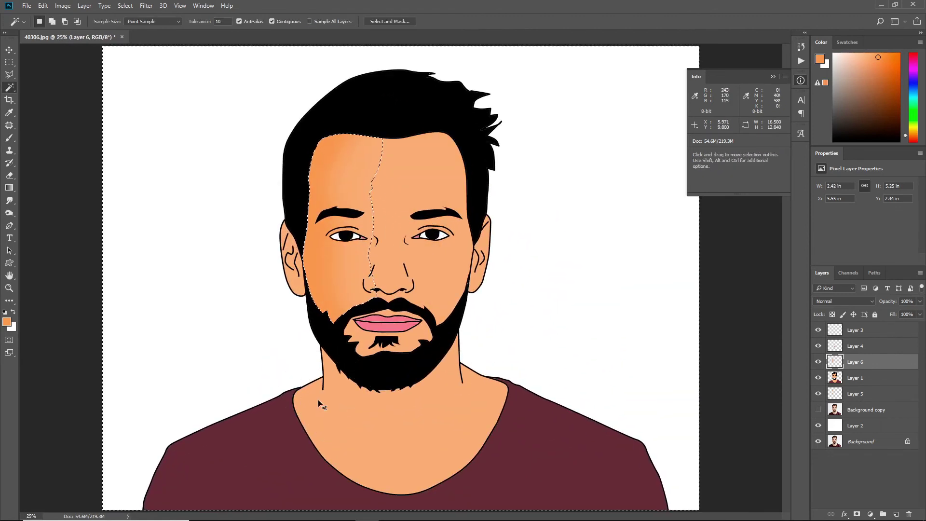
{"action": "key", "text": "ctrl+d"}
{"action": "key", "text": "alt+bracketleft"}
{"action": "key", "text": "b"}
{"action": "left_click_drag", "start_coordinate": [311, 396], "coordinate": [307, 467]}
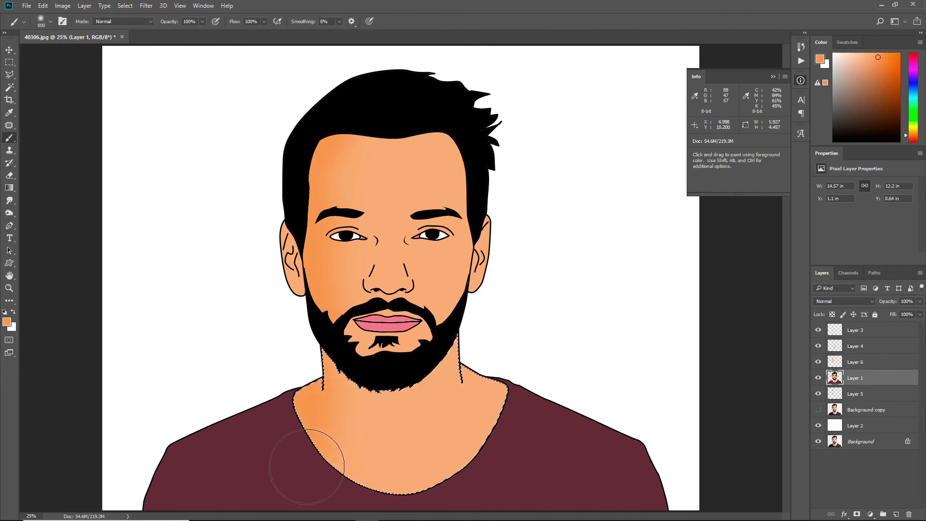
{"action": "key", "text": "ctrl+d"}
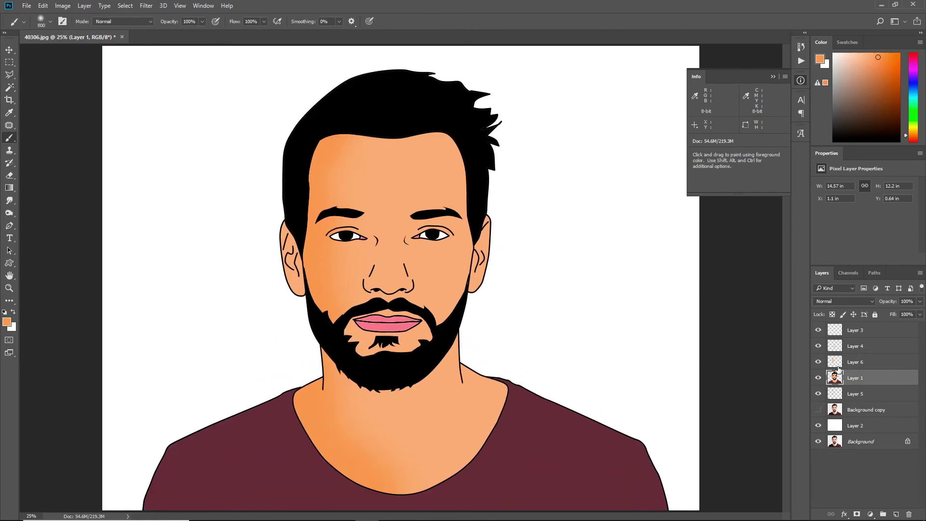
{"action": "key", "text": "ctrl+z"}
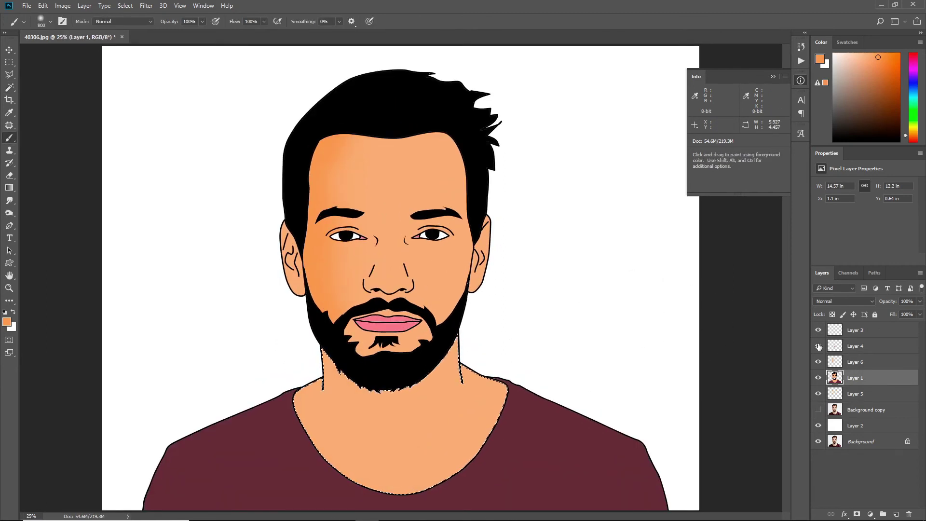
{"action": "left_click", "coordinate": [839, 361]}
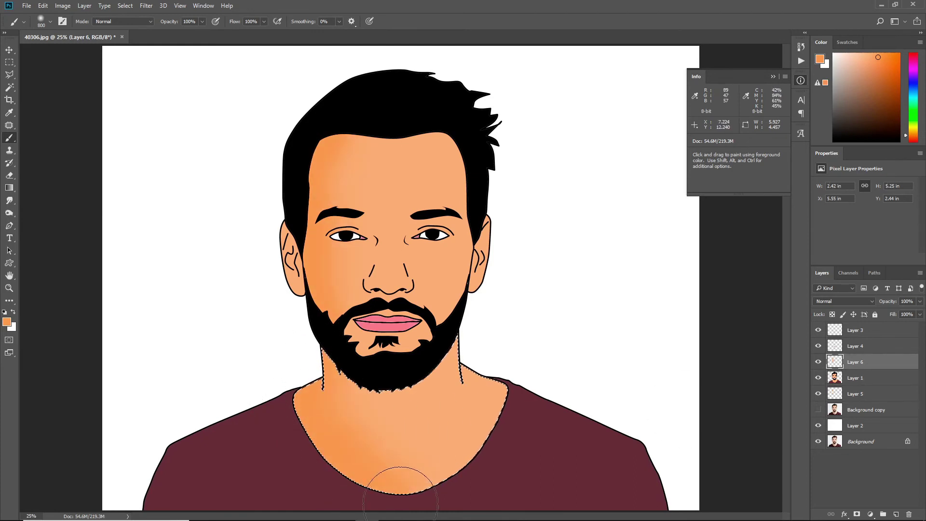
{"action": "mouse_move", "coordinate": [382, 494]}
{"action": "left_mouse_down"}
{"action": "mouse_move", "coordinate": [366, 485]}
{"action": "mouse_move", "coordinate": [316, 361]}
{"action": "left_mouse_up"}
Add Layer 7 and select the face and neck skin on Layer 1
{"action": "key", "text": "ctrl+shift+n"}
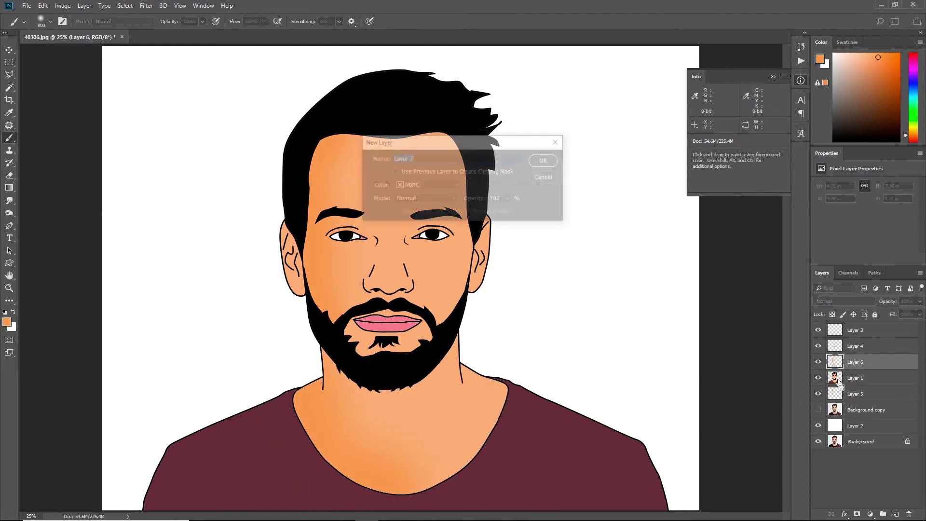
{"action": "key", "text": "Return"}
{"action": "left_click", "coordinate": [834, 395]}
{"action": "key", "text": "w"}
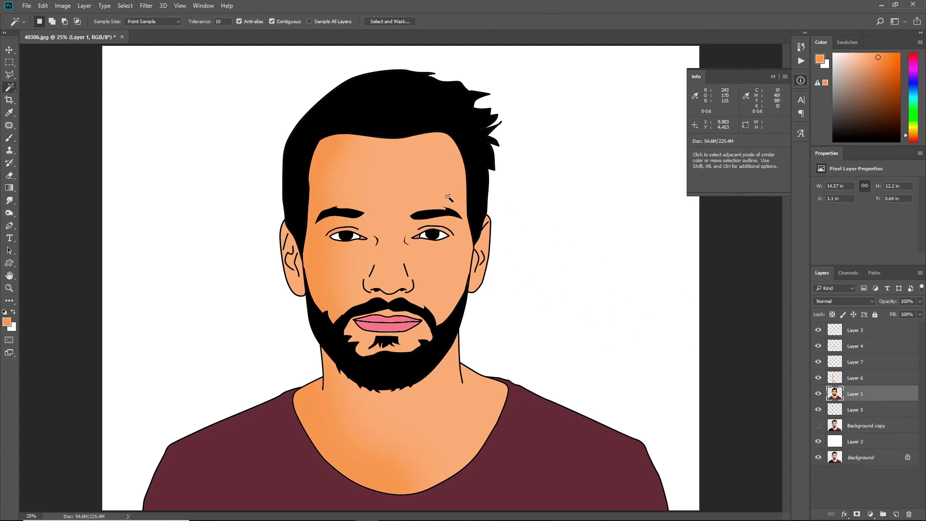
{"action": "left_click", "coordinate": [434, 275]}
Paint a lighter peach highlight down the right side of the face on Layer 6
{"action": "left_click", "coordinate": [852, 380]}
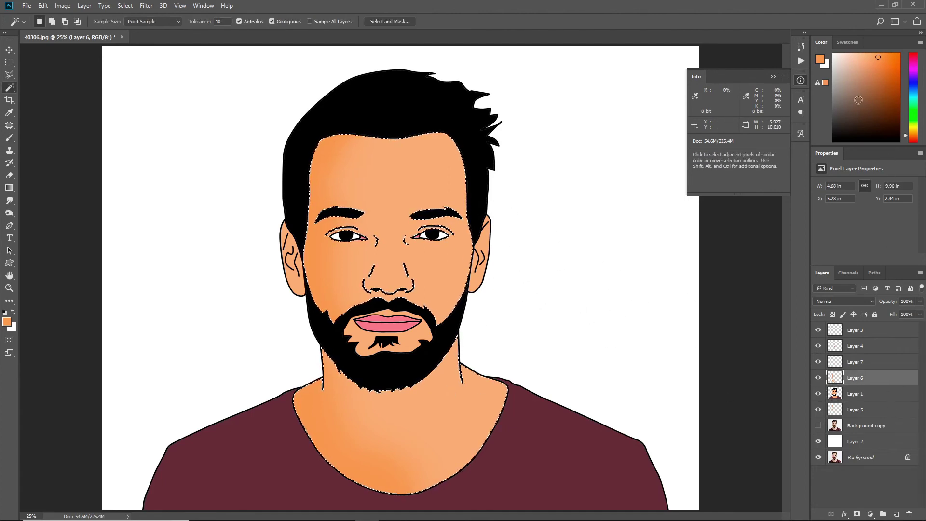
{"action": "key", "text": "i"}
{"action": "left_click", "coordinate": [820, 59]}
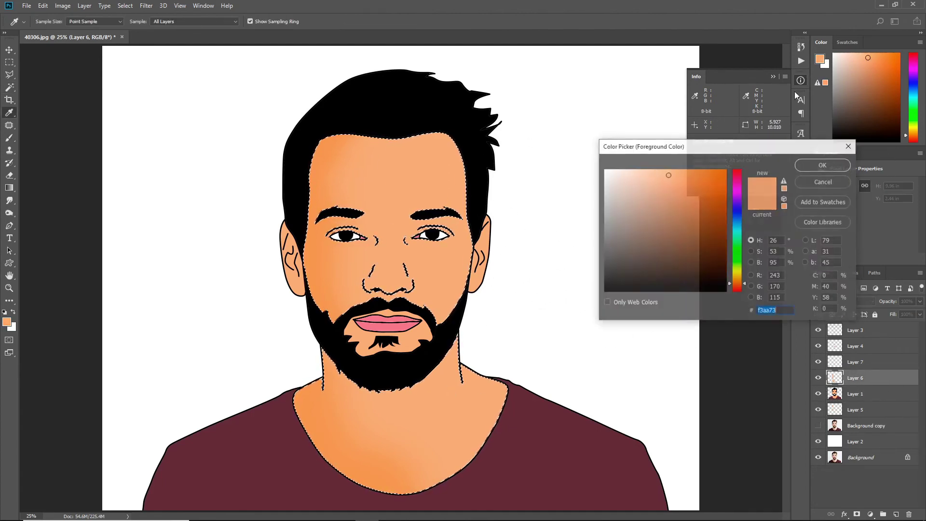
{"action": "left_click", "coordinate": [823, 164]}
{"action": "key", "text": "b"}
{"action": "mouse_move", "coordinate": [478, 118]}
{"action": "left_mouse_down"}
{"action": "mouse_move", "coordinate": [502, 424]}
{"action": "mouse_move", "coordinate": [414, 482]}
{"action": "mouse_move", "coordinate": [455, 423]}
{"action": "left_mouse_up"}
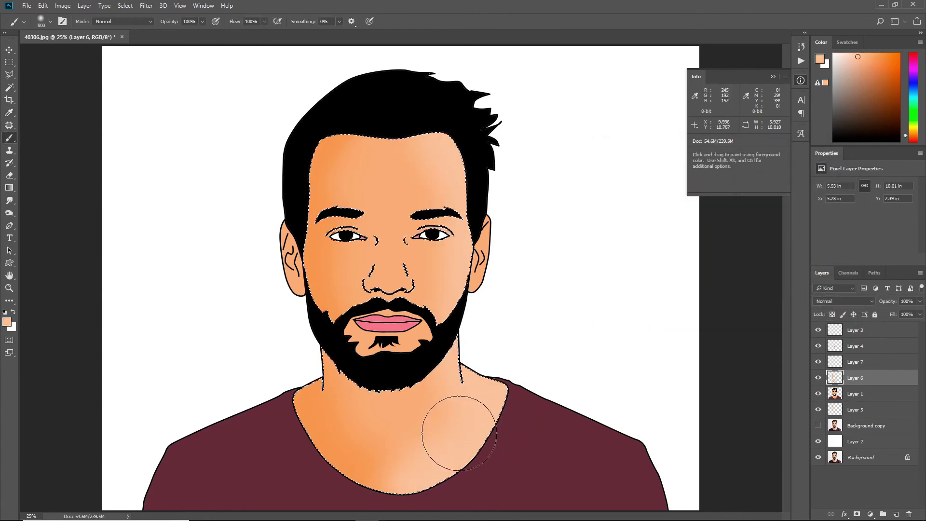
Clear the skin selection and review the whole portrait
{"action": "key", "text": "ctrl+d"}
{"action": "key", "text": "ctrl+minus"}
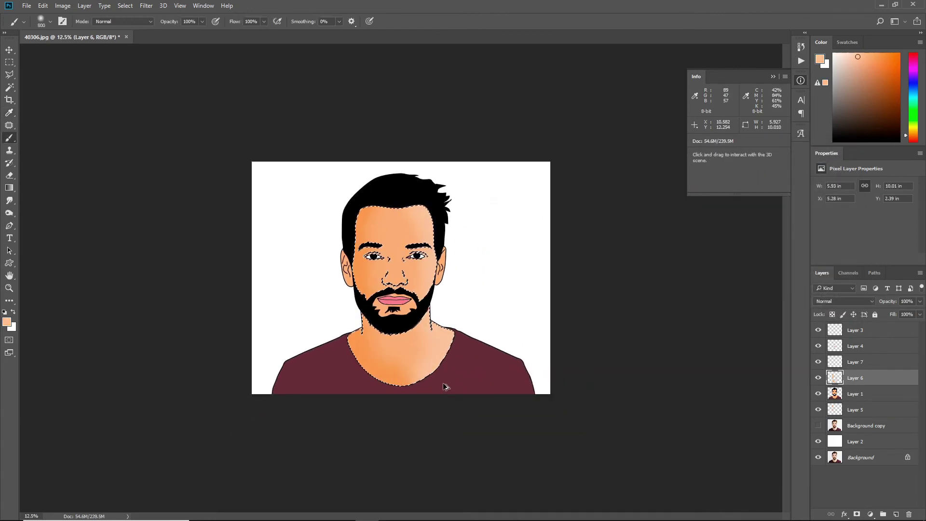
{"action": "key", "text": "ctrl+d"}
{"action": "key", "text": "ctrl+plus"}
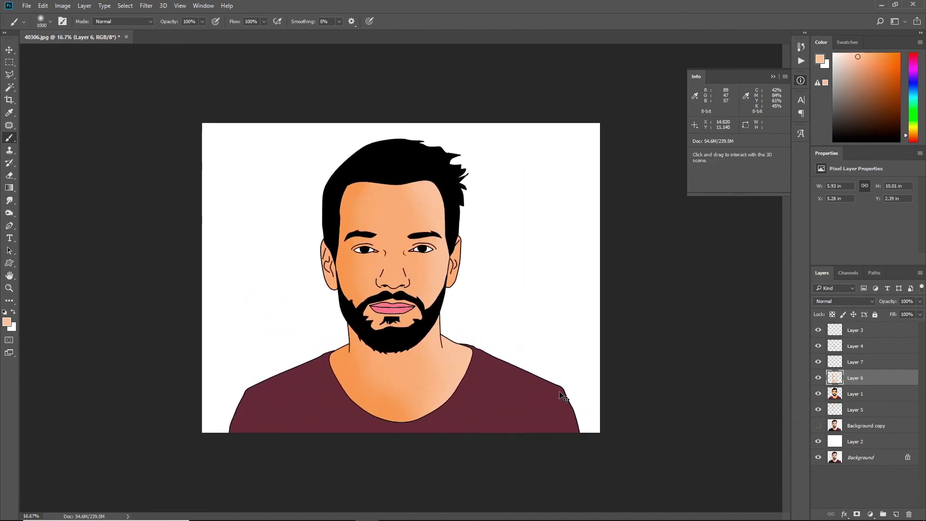
Adjust the eraser's size and hardness and inspect the face close up
{"action": "key", "text": "ctrl+plus"}
{"action": "key", "text": "e"}
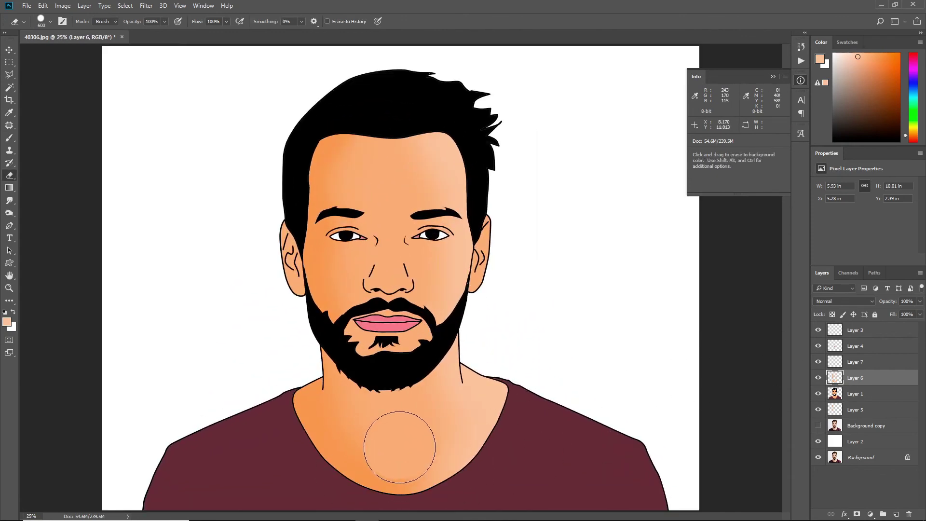
{"action": "right_click", "coordinate": [399, 448]}
{"action": "key", "text": "Escape"}
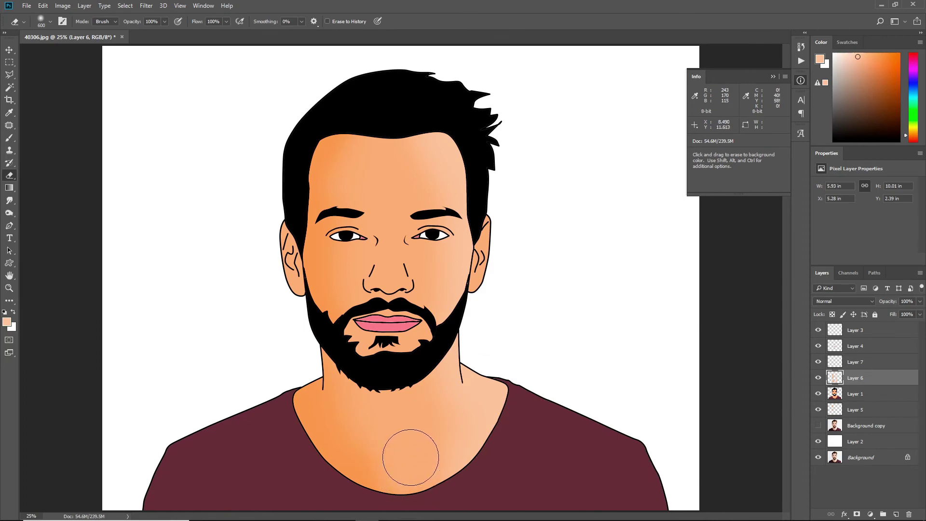
{"action": "key", "text": "ctrl+minus"}
{"action": "key", "text": "ctrl+plus"}
{"action": "key", "text": "ctrl+plus"}
{"action": "key", "text": "ctrl+plus"}
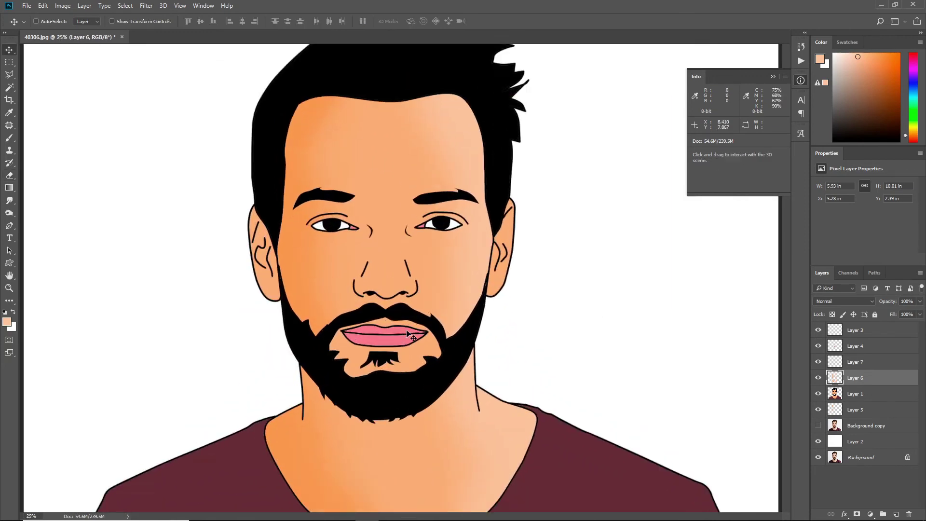
{"action": "key", "text": "ctrl+plus"}
{"action": "key", "text": "ctrl+minus"}
{"action": "key", "text": "ctrl+minus"}
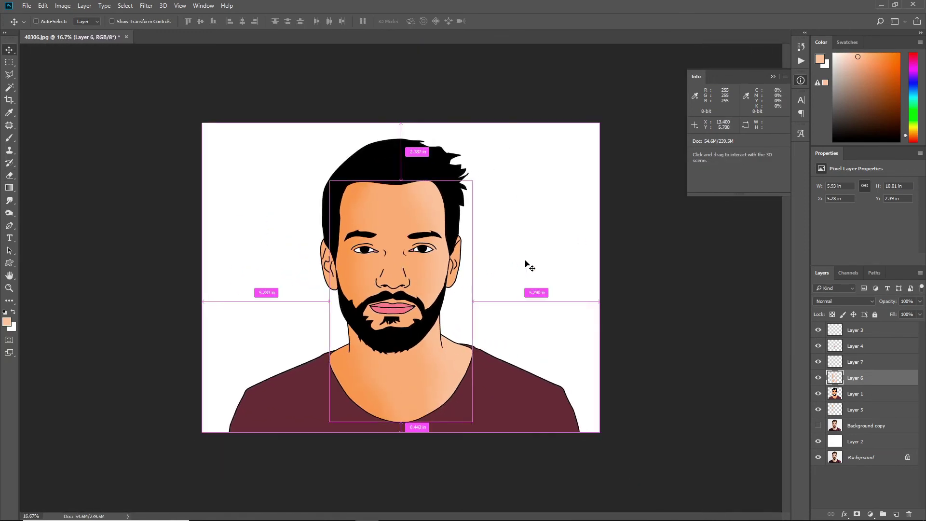
{"action": "key", "text": "ctrl+plus"}
{"action": "key", "text": "ctrl+plus"}
Add Layer 8 and Magic Wand–select the whole figure on Layer 1
{"action": "left_click", "coordinate": [834, 394]}
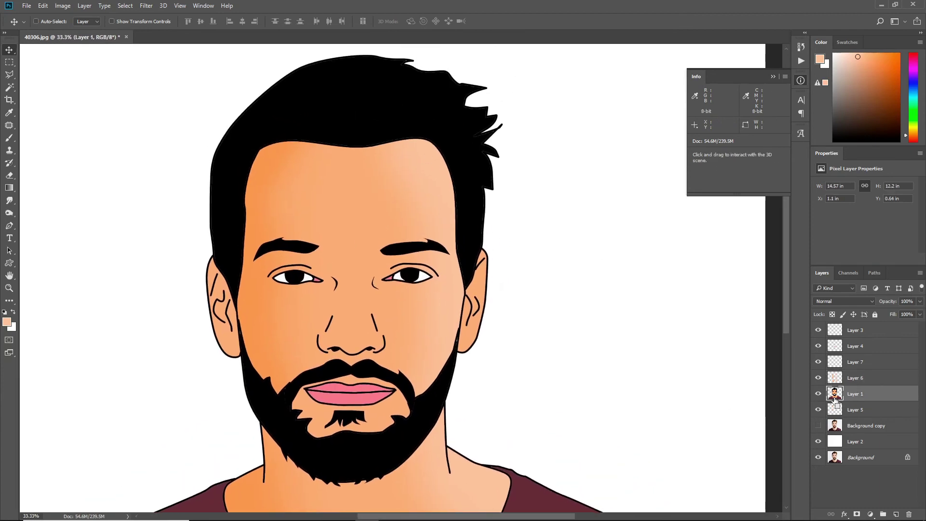
{"action": "key", "text": "ctrl+shift+n"}
{"action": "key", "text": "Return"}
{"action": "key", "text": "w"}
{"action": "key", "text": "alt+bracketleft"}
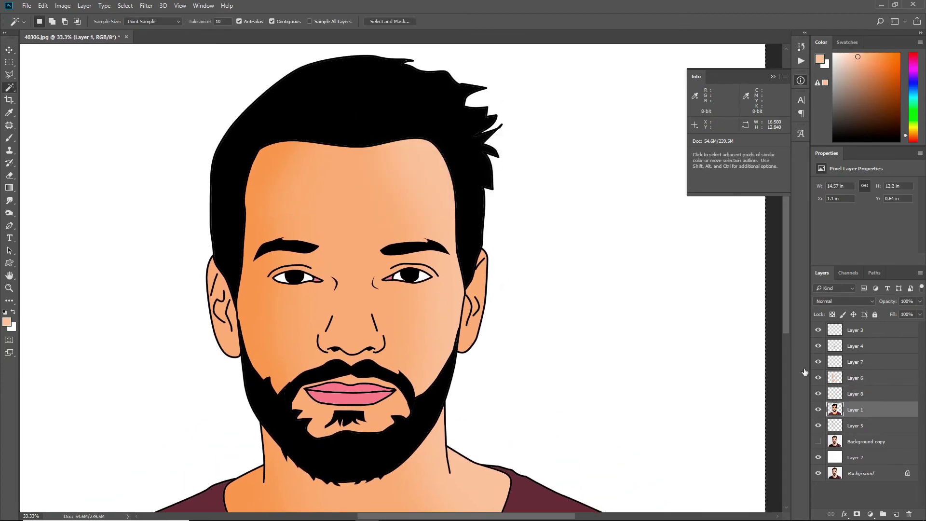
{"action": "left_click", "coordinate": [430, 128]}
{"action": "key", "text": "ctrl+minus"}
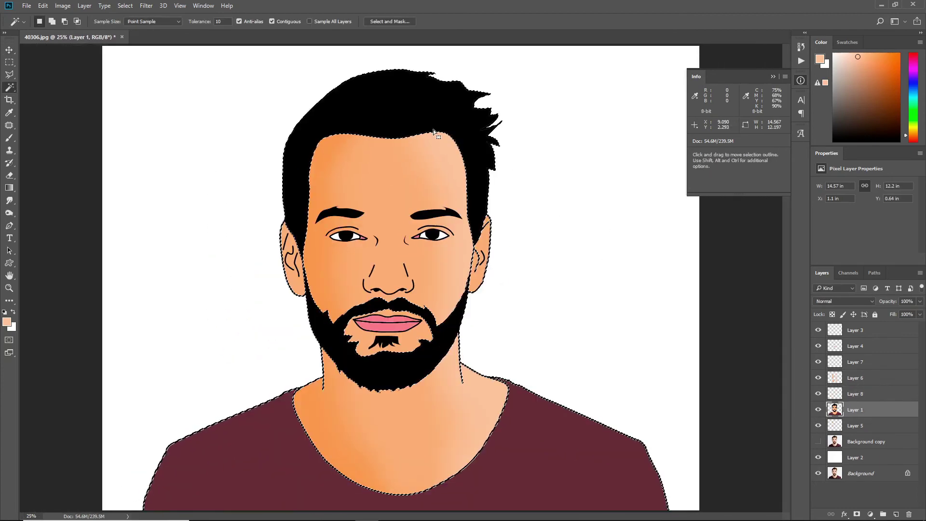
Set the foreground colour to light grey
{"action": "key", "text": "i"}
{"action": "left_click", "coordinate": [437, 121]}
{"action": "left_click", "coordinate": [821, 61]}
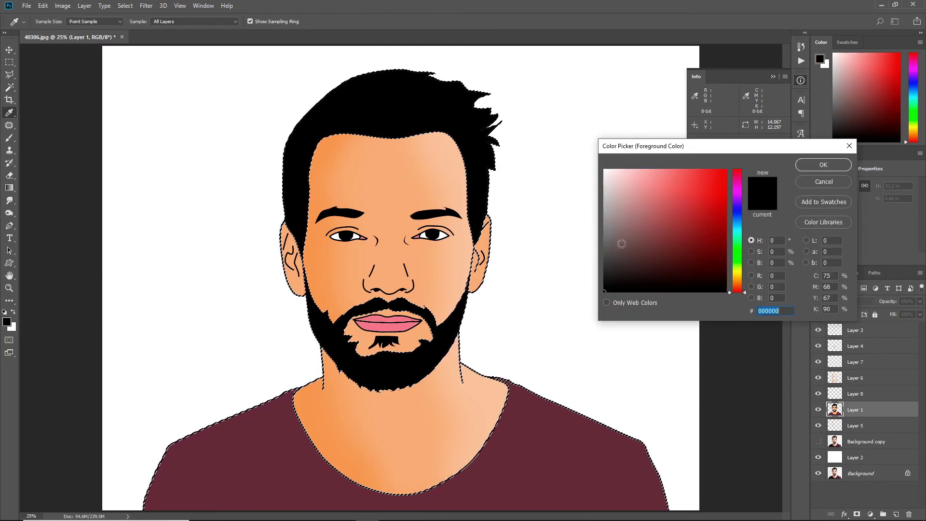
{"action": "left_click", "coordinate": [610, 257]}
{"action": "left_click", "coordinate": [823, 159]}
{"action": "key", "text": "m"}
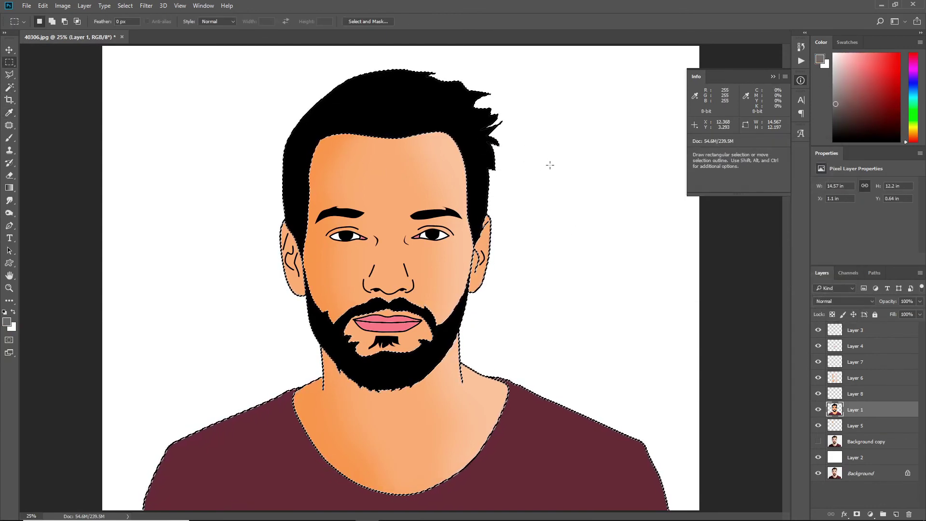
Try soft grey brush shading on the hair, including the upper-right side
{"action": "key", "text": "b"}
{"action": "key", "text": "ctrl+h"}
{"action": "left_click_drag", "start_coordinate": [542, 121], "coordinate": [533, 155]}
{"action": "key", "text": "ctrl+minus"}
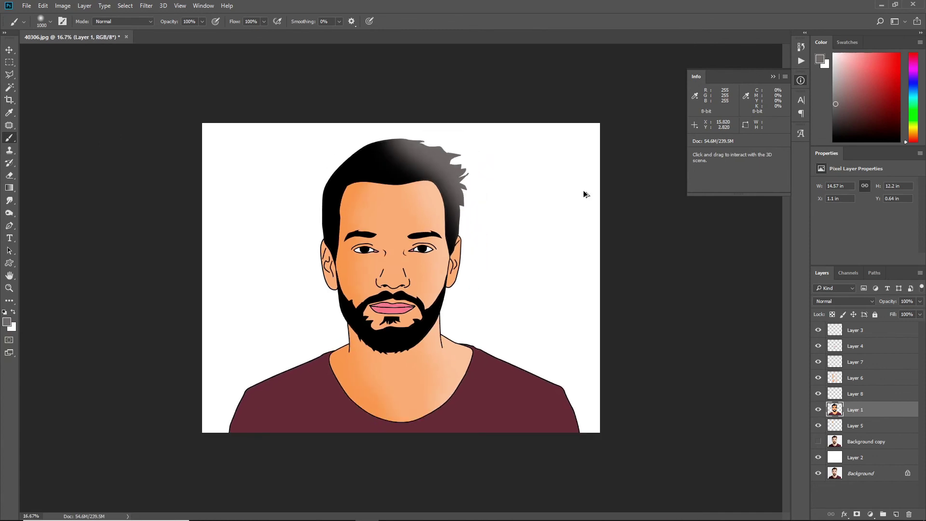
{"action": "key", "text": "ctrl+z"}
{"action": "key", "text": "ctrl+h"}
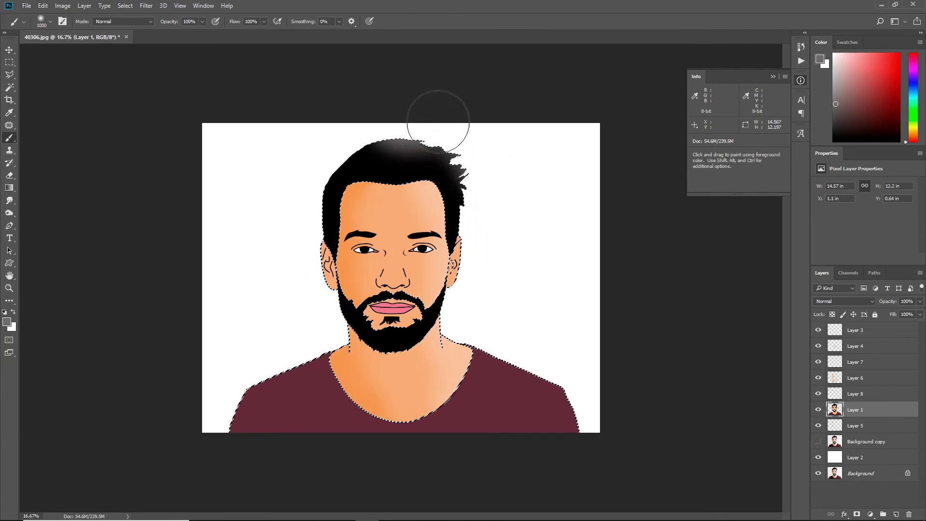
{"action": "left_click_drag", "start_coordinate": [440, 117], "coordinate": [405, 94]}
Undo the grey hair shading and add a new Layer 9 filled red
{"action": "key", "text": "ctrl+z"}
{"action": "key", "text": "ctrl+h"}
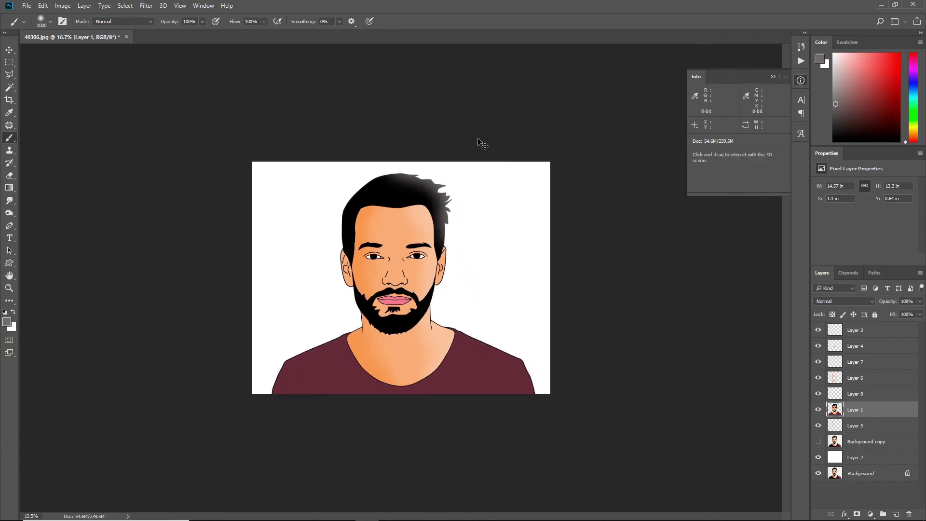
{"action": "key", "text": "ctrl+minus"}
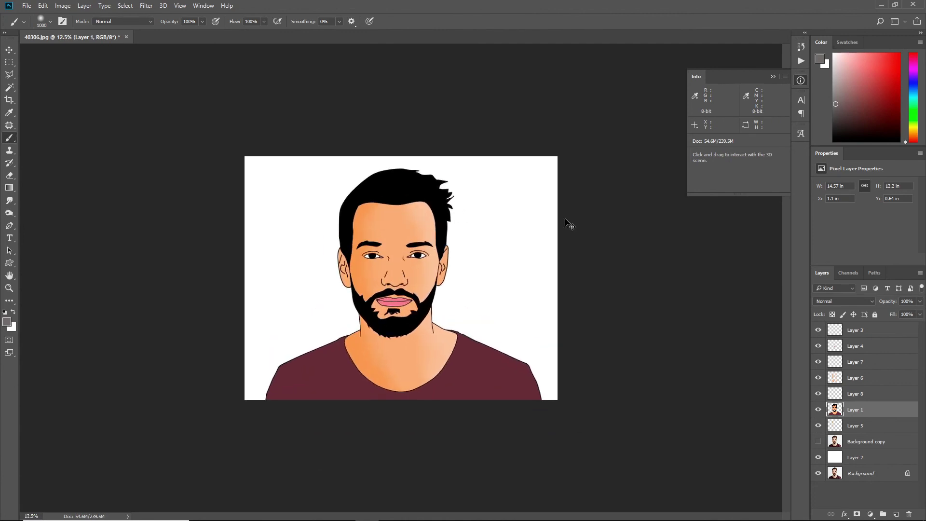
{"action": "key", "text": "ctrl+shift+n"}
{"action": "key", "text": "Return"}
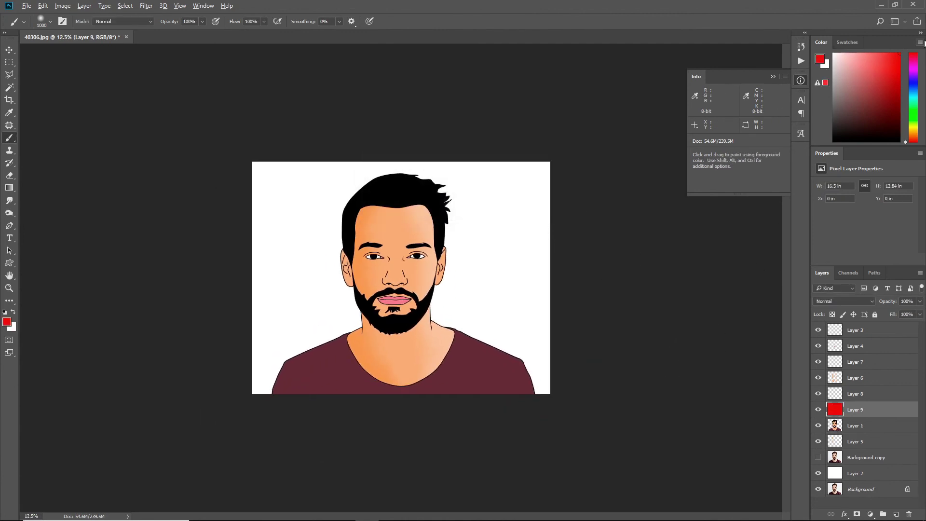
Shift red Layer 9 up and down the layer stack
{"action": "key", "text": "ctrl+bracketleft"}
{"action": "key", "text": "ctrl+bracketleft"}
{"action": "key", "text": "ctrl+bracketleft"}
{"action": "key", "text": "ctrl+bracketright"}
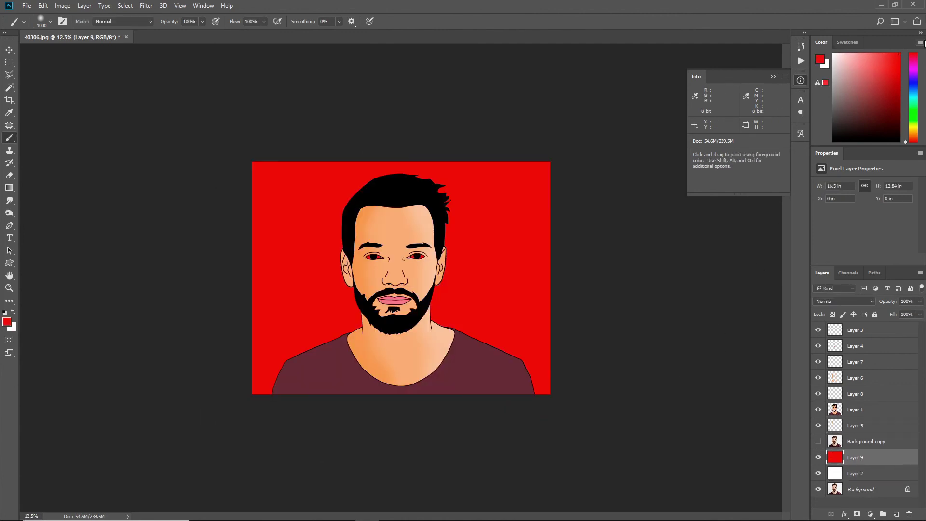
{"action": "key", "text": "ctrl+bracketright"}
{"action": "key", "text": "ctrl+bracketleft"}
{"action": "key", "text": "ctrl+bracketleft"}
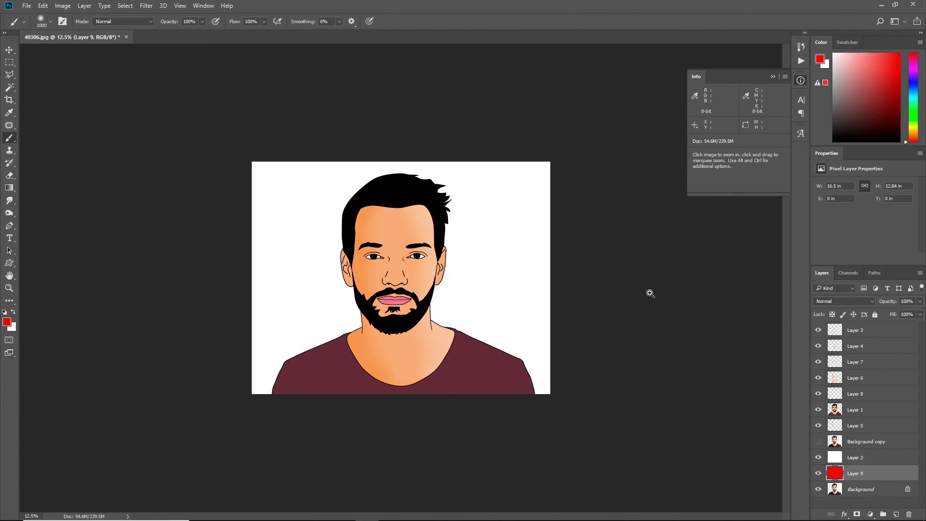
{"action": "key", "text": "ctrl+plus"}
{"action": "key", "text": "ctrl+plus"}
Add a new Layer 10 above Layer 1 and pick the Magic Wand
{"action": "left_click_drag", "start_coordinate": [851, 415], "coordinate": [839, 414]}
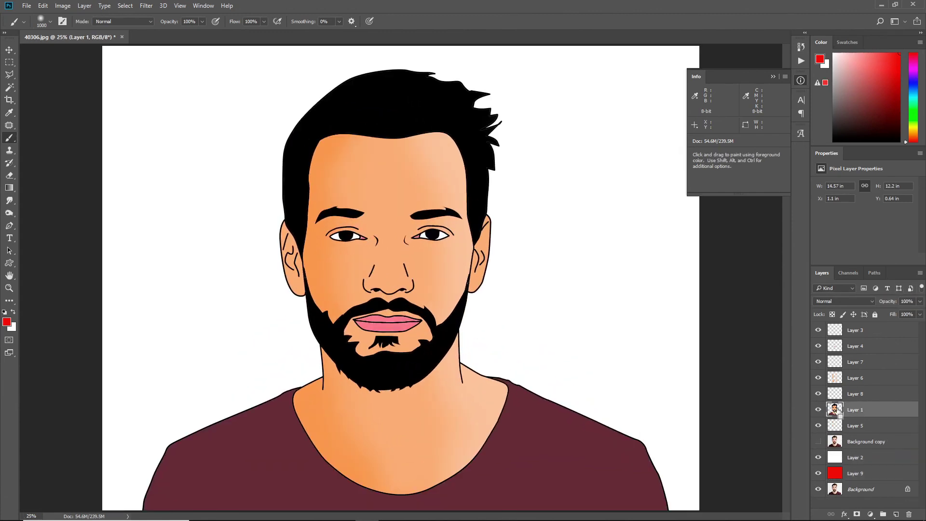
{"action": "left_click", "coordinate": [896, 514]}
{"action": "key", "text": "w"}
{"action": "key", "text": "ctrl+plus"}
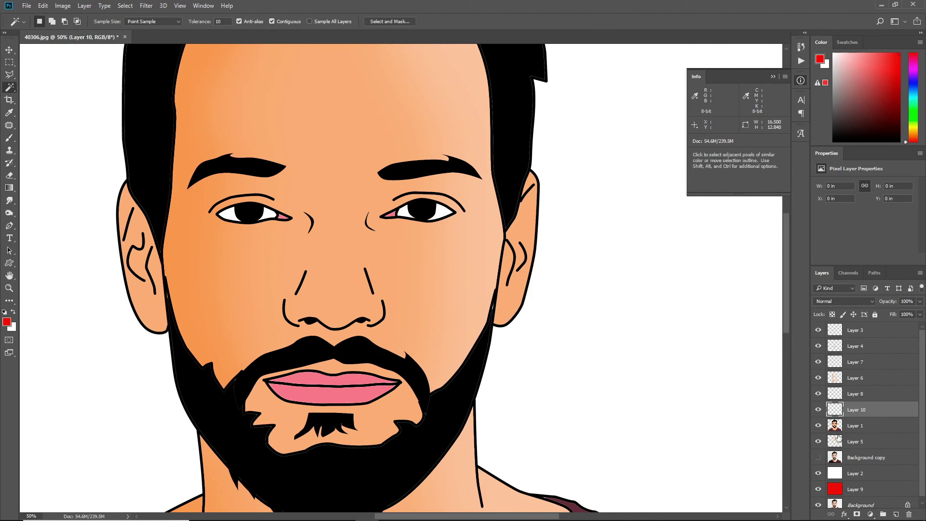
{"action": "left_click", "coordinate": [838, 430]}
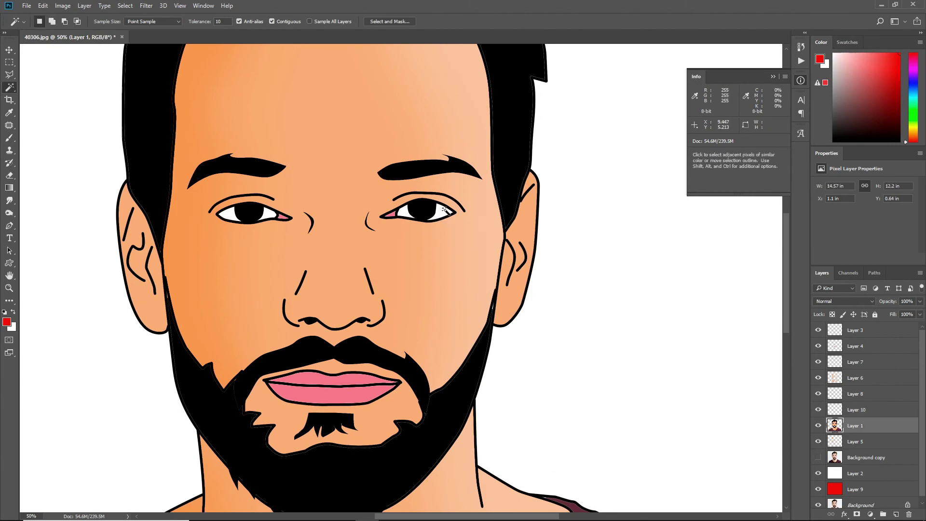
{"action": "left_click", "coordinate": [864, 414]}
Move red Layer 9 directly above Layer 2 as the portrait background
{"action": "left_click", "coordinate": [890, 424]}
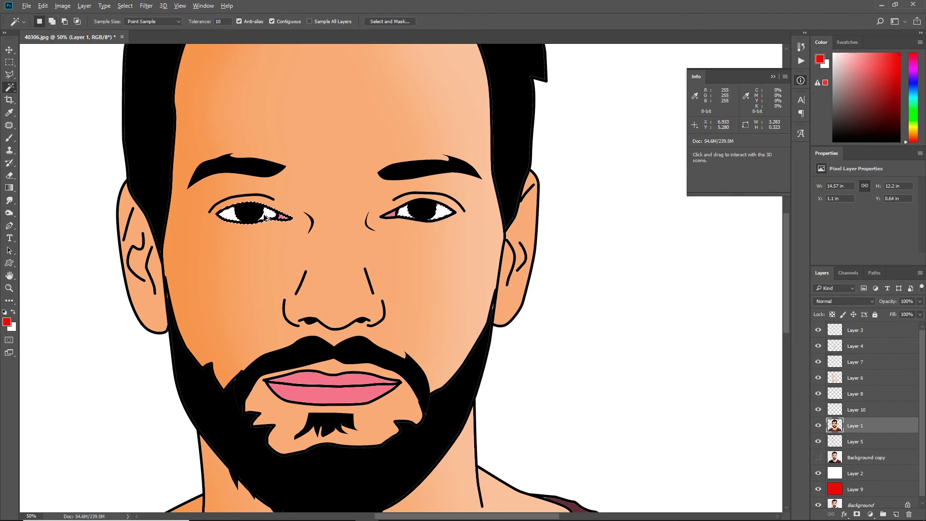
{"action": "left_click", "coordinate": [873, 411]}
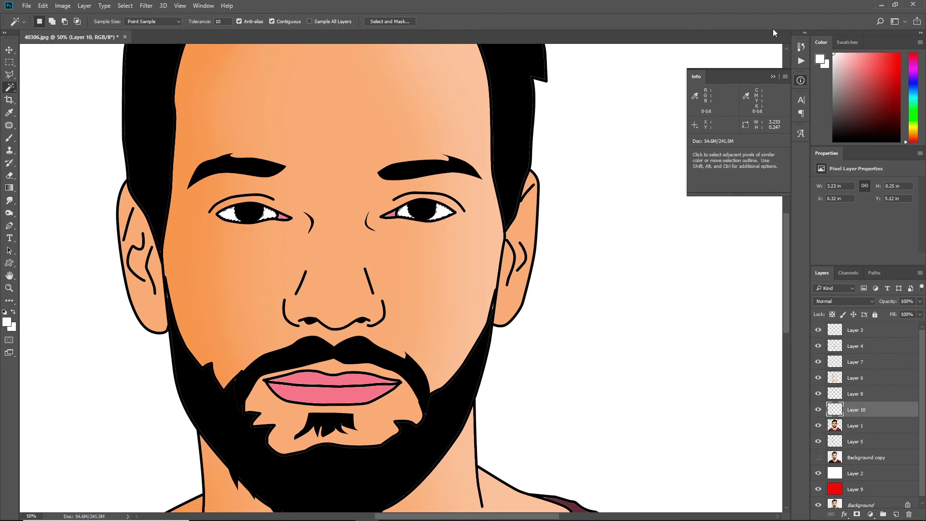
{"action": "key", "text": "ctrl+minus"}
{"action": "left_click", "coordinate": [852, 489]}
{"action": "key", "text": "ctrl+bracketright"}
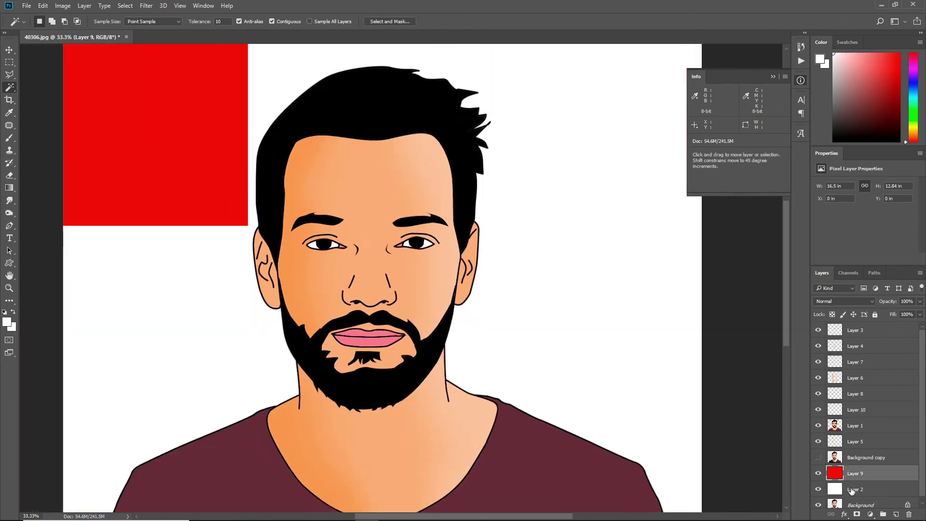
Shift the red background's hue by -180 to cyan with Hue/Saturation
{"action": "key", "text": "ctrl+minus"}
{"action": "key", "text": "ctrl+minus"}
{"action": "key", "text": "ctrl+minus"}
{"action": "key", "text": "i"}
{"action": "key", "text": "ctrl+minus"}
{"action": "key", "text": "ctrl+plus"}
{"action": "key", "text": "ctrl+u"}
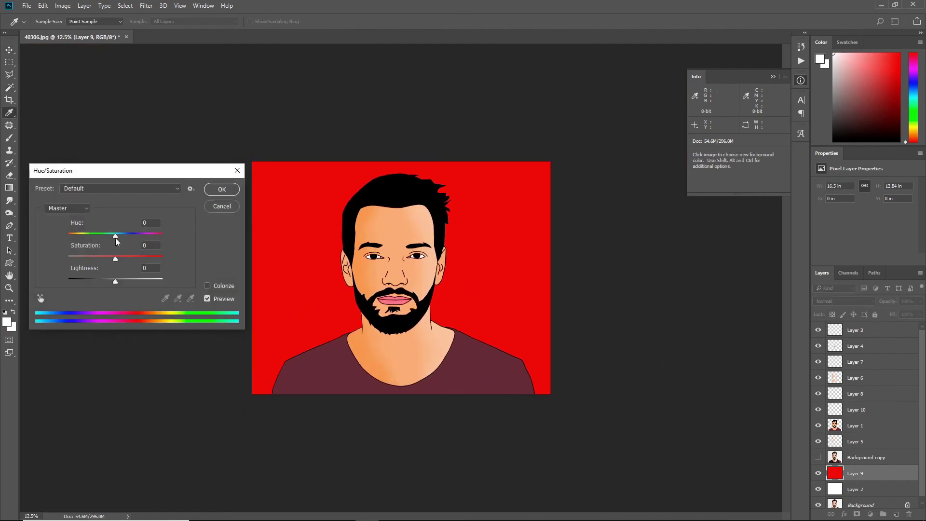
{"action": "mouse_move", "coordinate": [116, 237]}
{"action": "left_mouse_down"}
{"action": "mouse_move", "coordinate": [131, 238]}
{"action": "mouse_move", "coordinate": [66, 244]}
{"action": "left_mouse_up"}
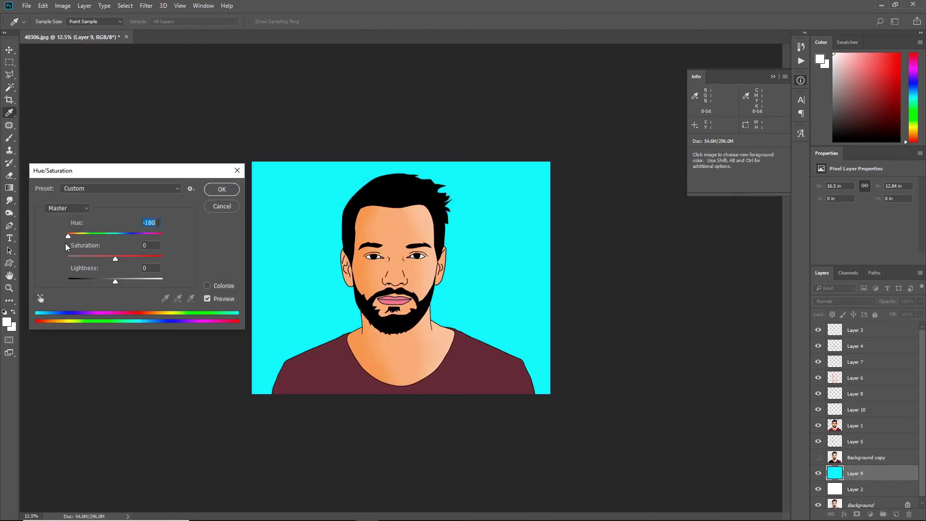
{"action": "left_click", "coordinate": [209, 190]}
Bring up the Save As dialog
{"action": "key", "text": "v"}
{"action": "key", "text": "ctrl+minus"}
{"action": "key", "text": "ctrl+minus"}
{"action": "key", "text": "ctrl+plus"}
{"action": "key", "text": "ctrl+plus"}
{"action": "key", "text": "ctrl+plus"}
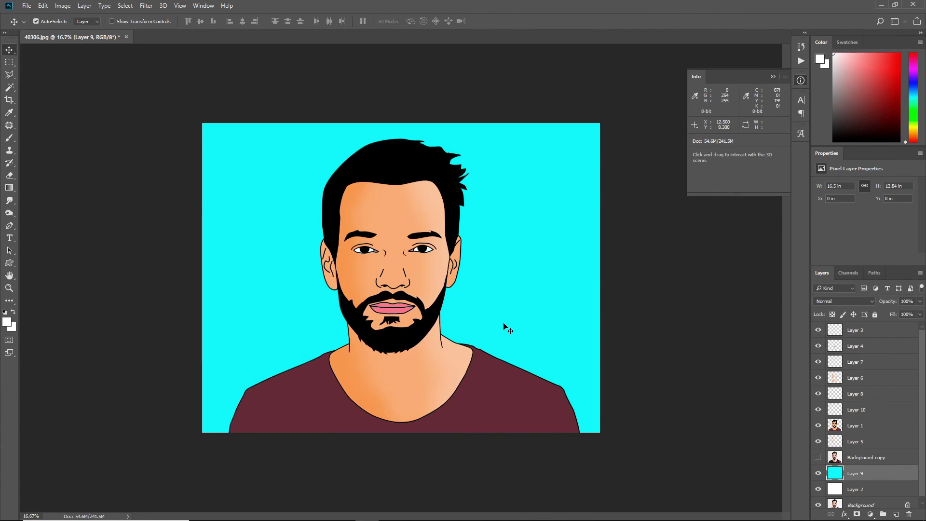
{"action": "key", "text": "ctrl+shift+s"}
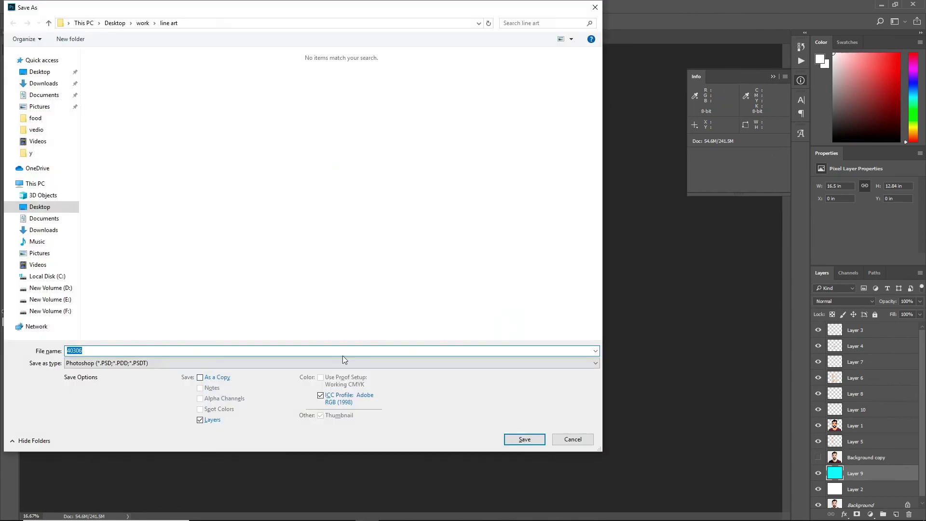
Save as PSD, then as JPEG 40306sdegf without replacing 40306.jpg
{"action": "left_click", "coordinate": [524, 438]}
{"action": "left_click", "coordinate": [574, 157]}
{"action": "key", "text": "ctrl+shift+s"}
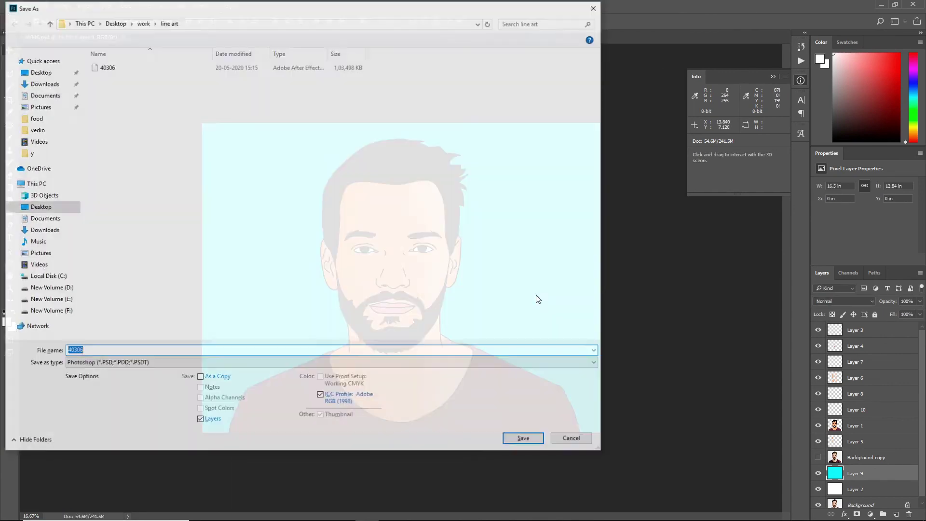
{"action": "key", "text": "Return"}
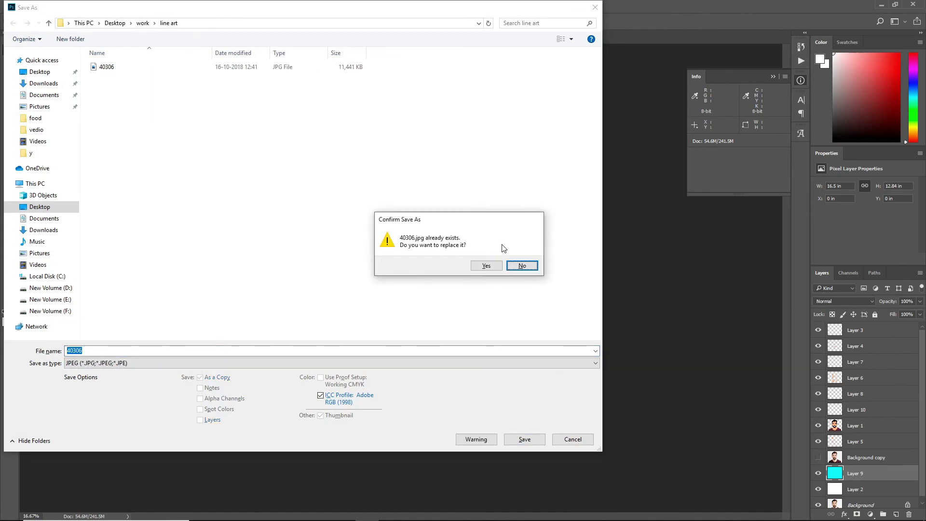
{"action": "left_click", "coordinate": [522, 265]}
{"action": "left_click", "coordinate": [163, 349]}
{"action": "type", "text": "sdegf"}
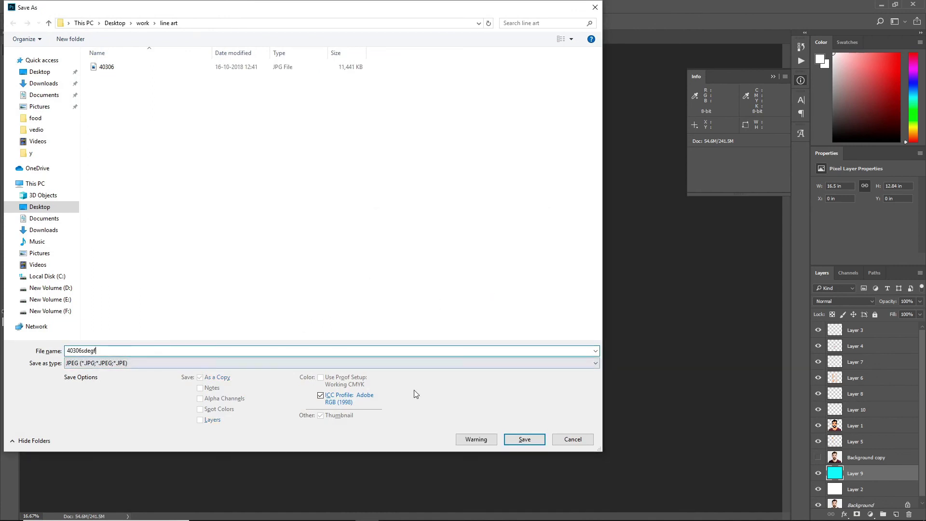
{"action": "left_click", "coordinate": [524, 439]}
{"action": "key", "text": "Return"}
Show the line art folder with extra large thumbnails and open 40306sdegf
{"action": "key", "text": "alt+Tab"}
{"action": "key", "text": "alt+Tab"}
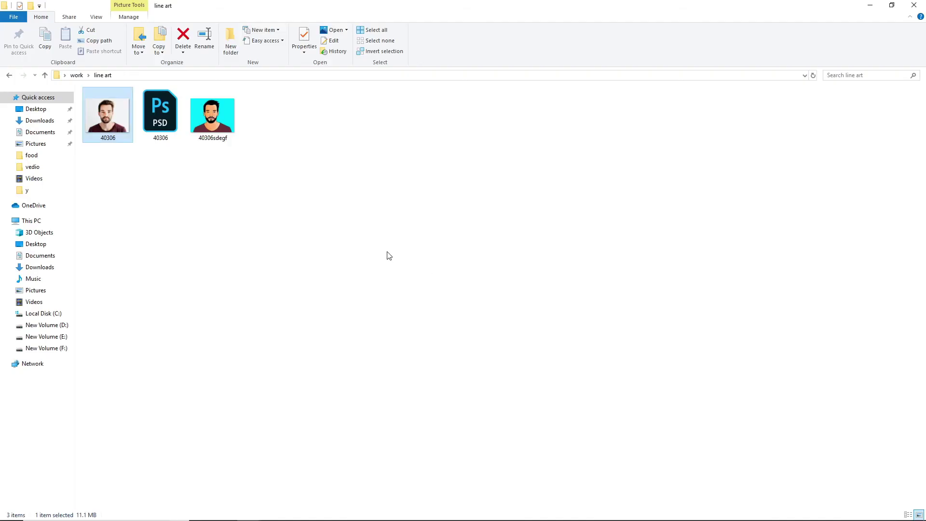
{"action": "key", "text": "alt+Tab"}
{"action": "key", "text": "ctrl+w"}
{"action": "key", "text": "alt+Tab"}
{"action": "scroll", "coordinate": [485, 238], "scroll_direction": "up", "scroll_amount": 5, "text": "ctrl"}
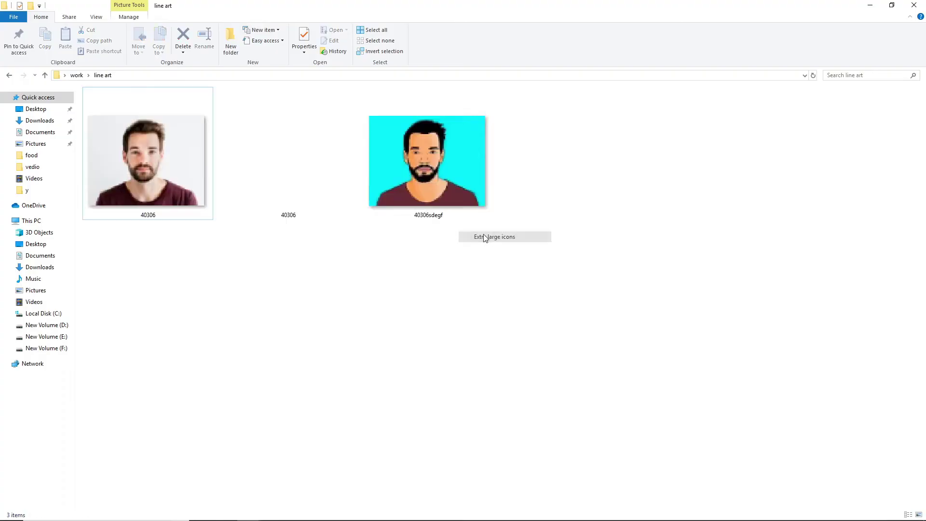
{"action": "double_click", "coordinate": [443, 190]}
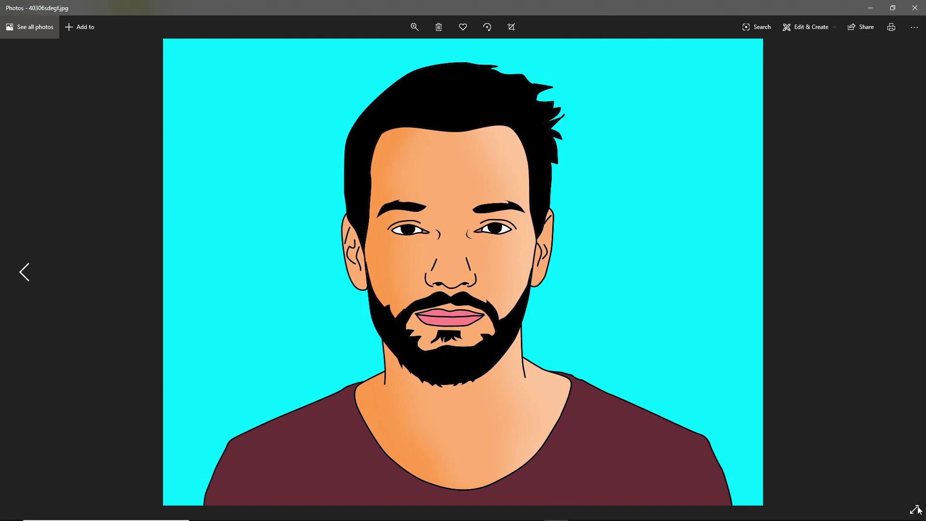
View 40306sdegf.jpg full screen in Photos, then close the viewer
{"action": "key", "text": "F11"}
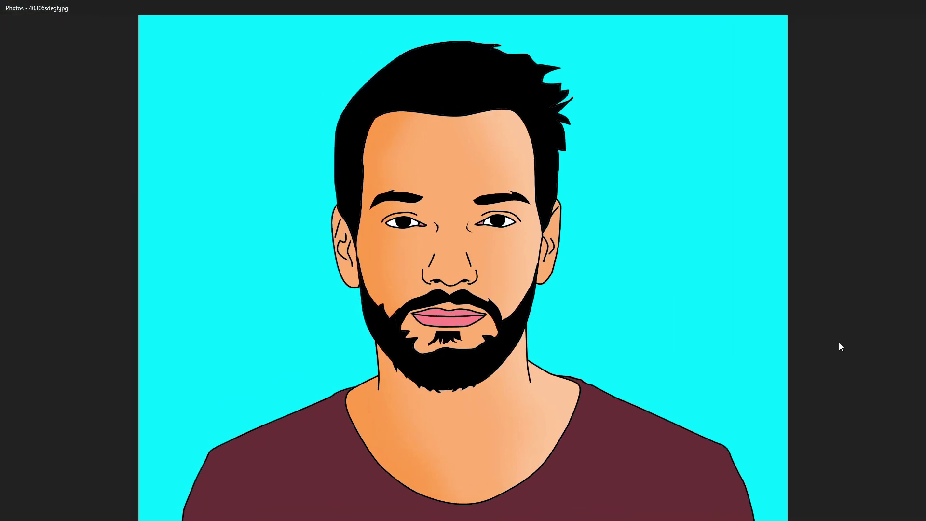
{"action": "key", "text": "alt+F4"}
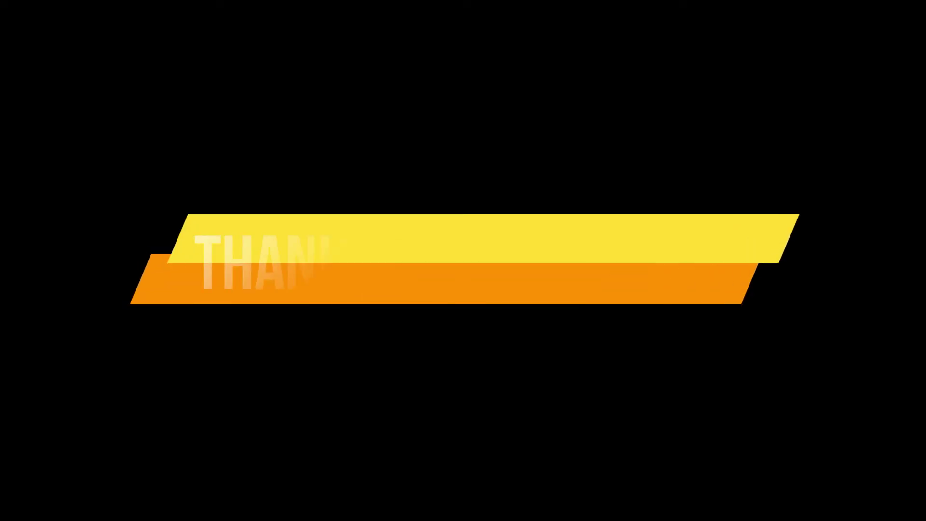